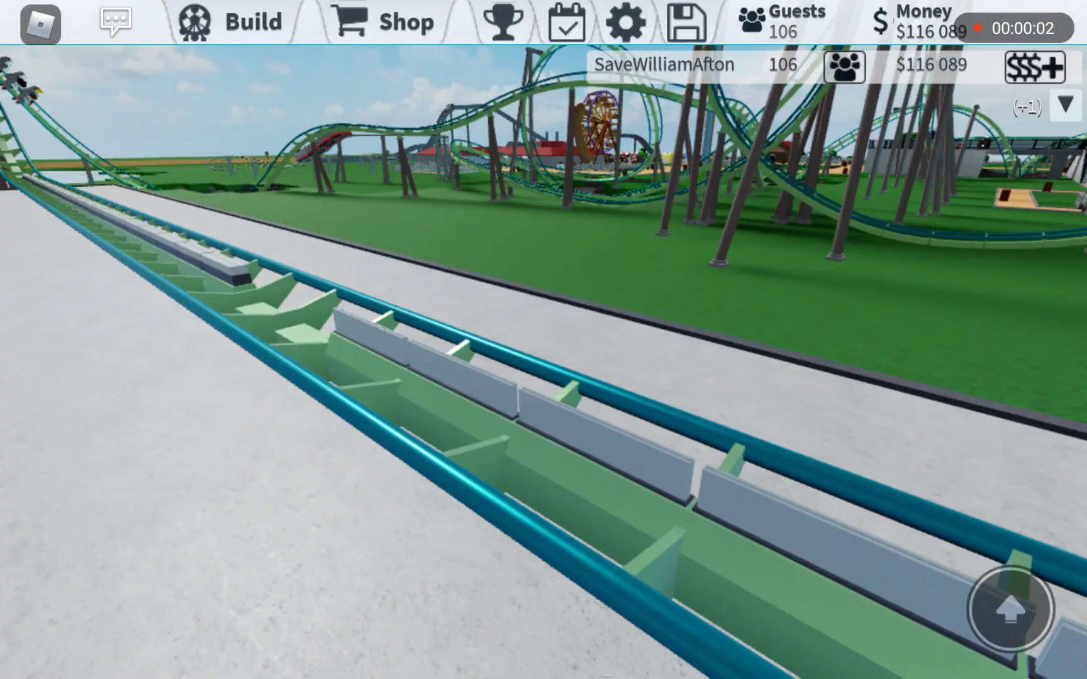
scroll(544, 340, down, 3)
scroll(544, 340, down, 5)
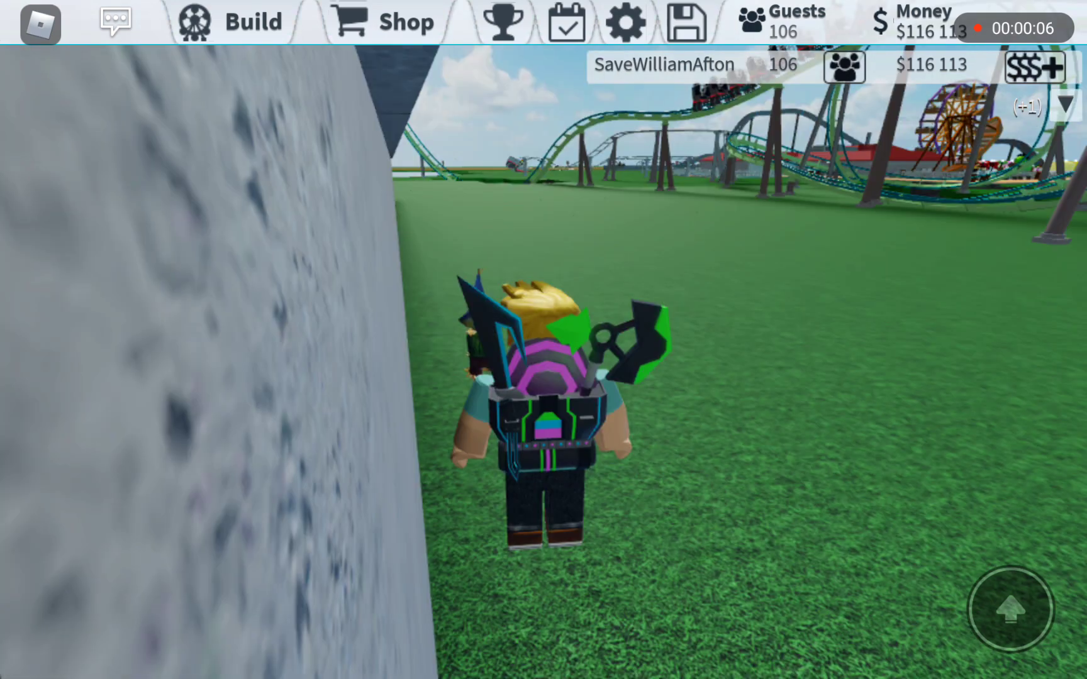
Step: Enter build mode and pan the view over the empty dirt plot beside the coaster park
drag(191, 293, 202, 388)
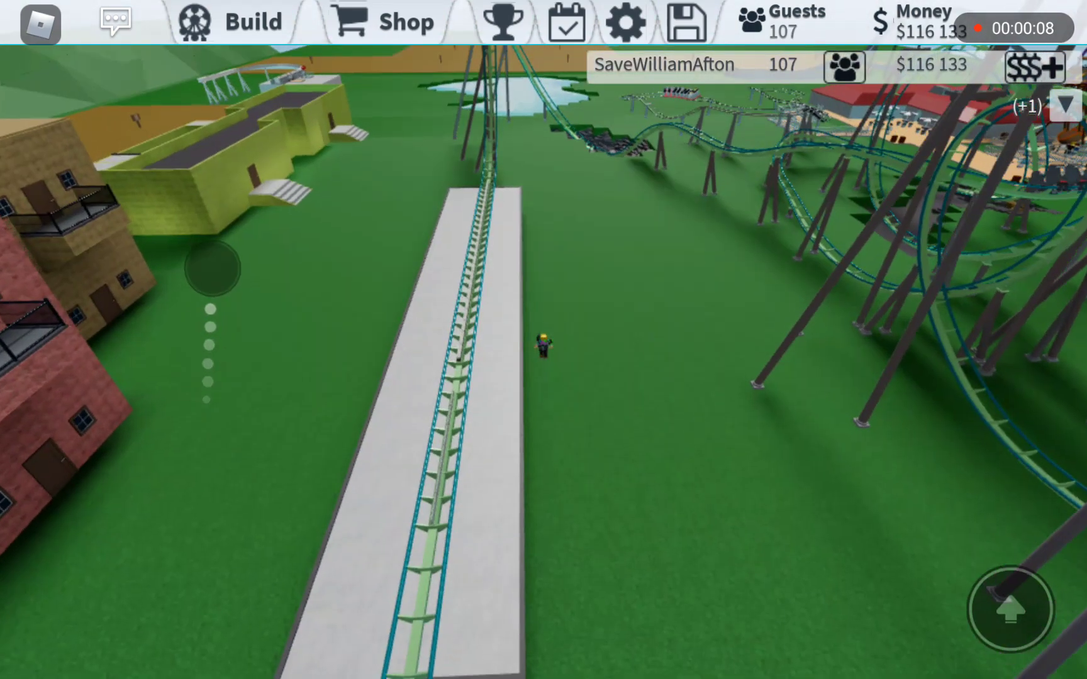
click(230, 21)
mouse_move(764, 254)
mouse_down()
mouse_move(603, 373)
mouse_move(416, 399)
mouse_up()
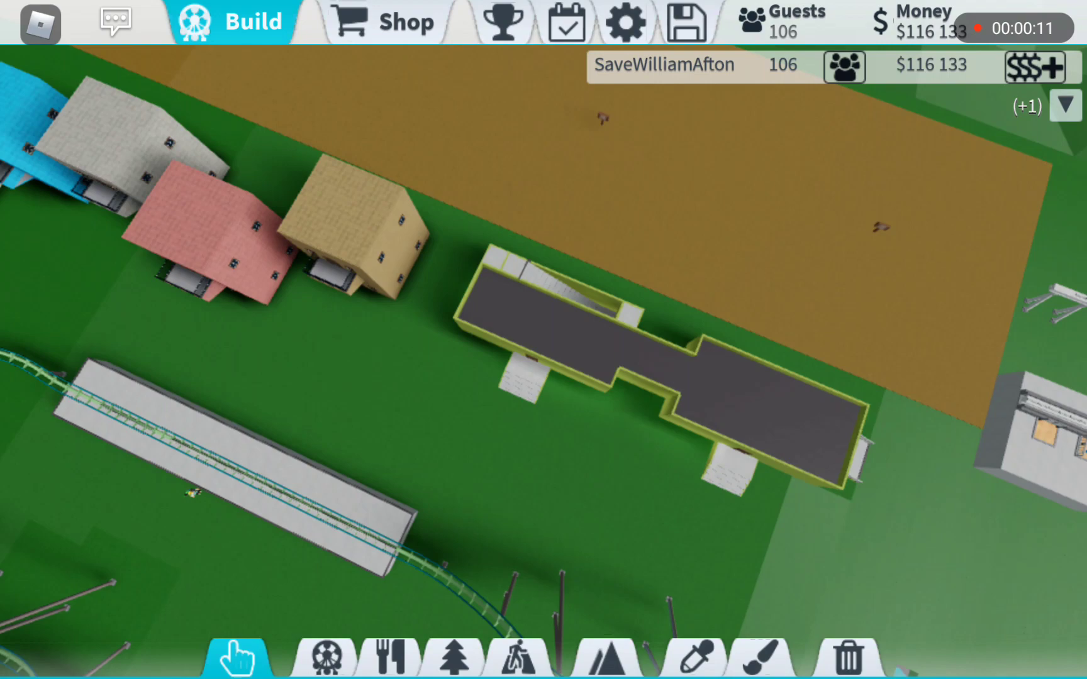
scroll(815, 222, up, 5)
Step: Buy the dirt plot as a new building area through Park area expansions
drag(781, 110, 607, 366)
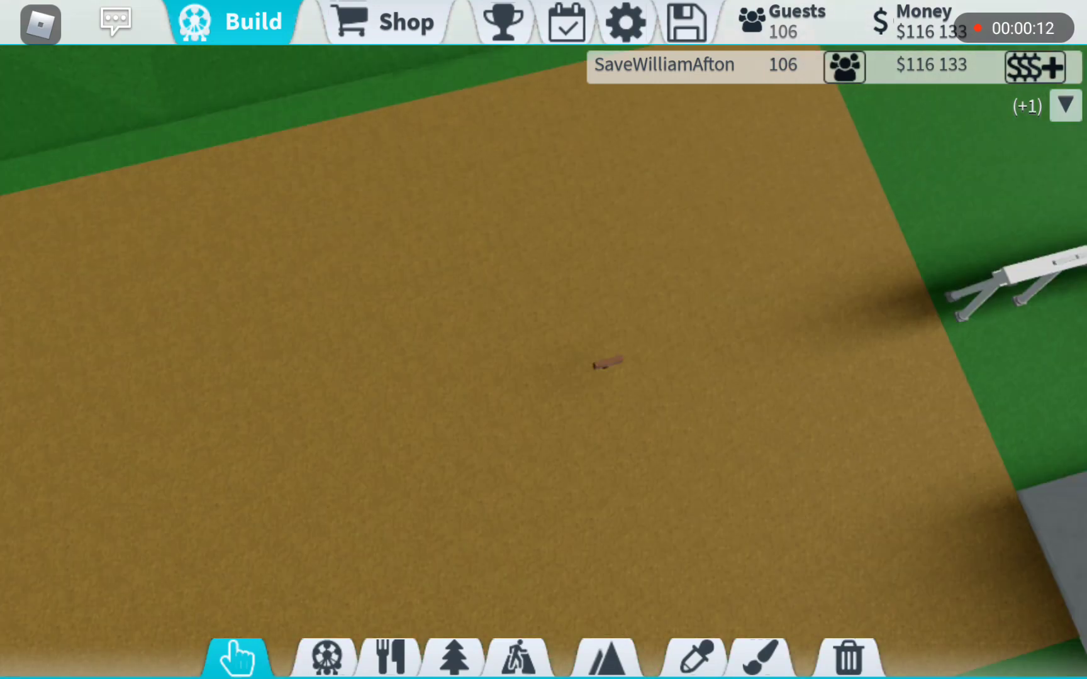
scroll(607, 364, up, 5)
click(552, 348)
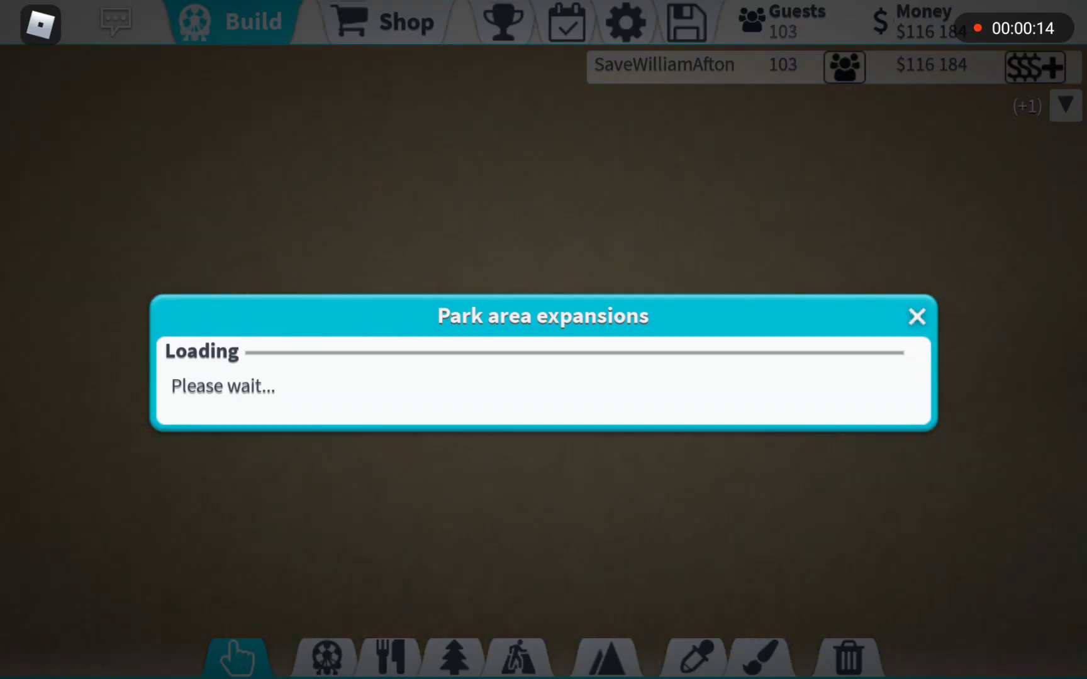
click(772, 211)
click(848, 396)
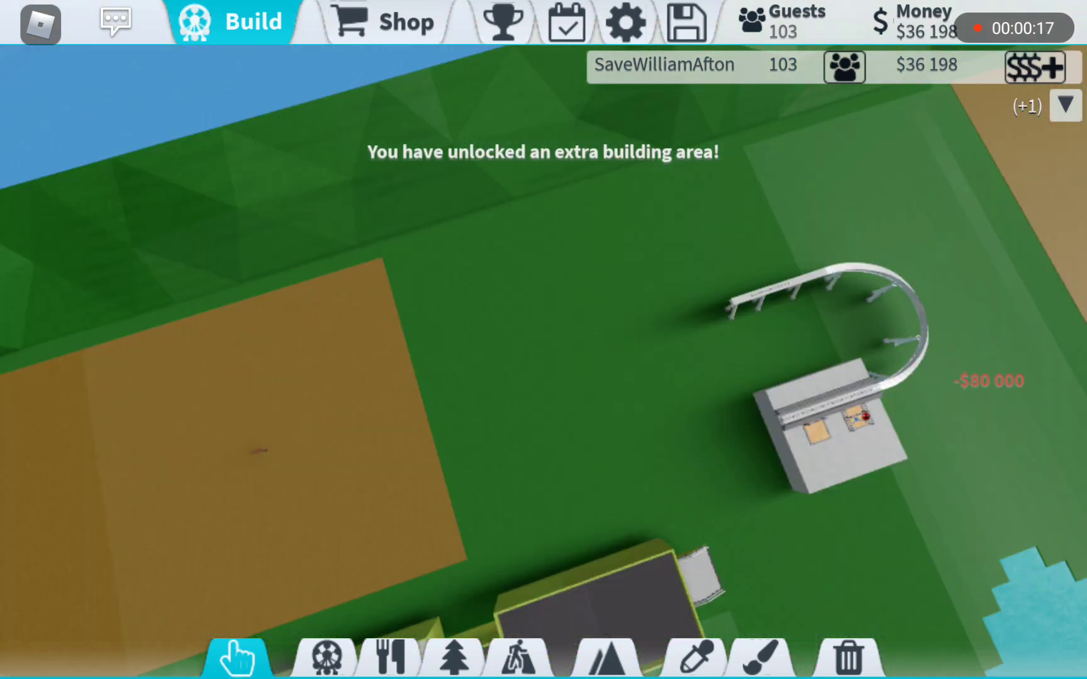
Step: Open the single rail coaster's track for editing with Edit ride track
drag(831, 424, 704, 351)
scroll(704, 352, up, 5)
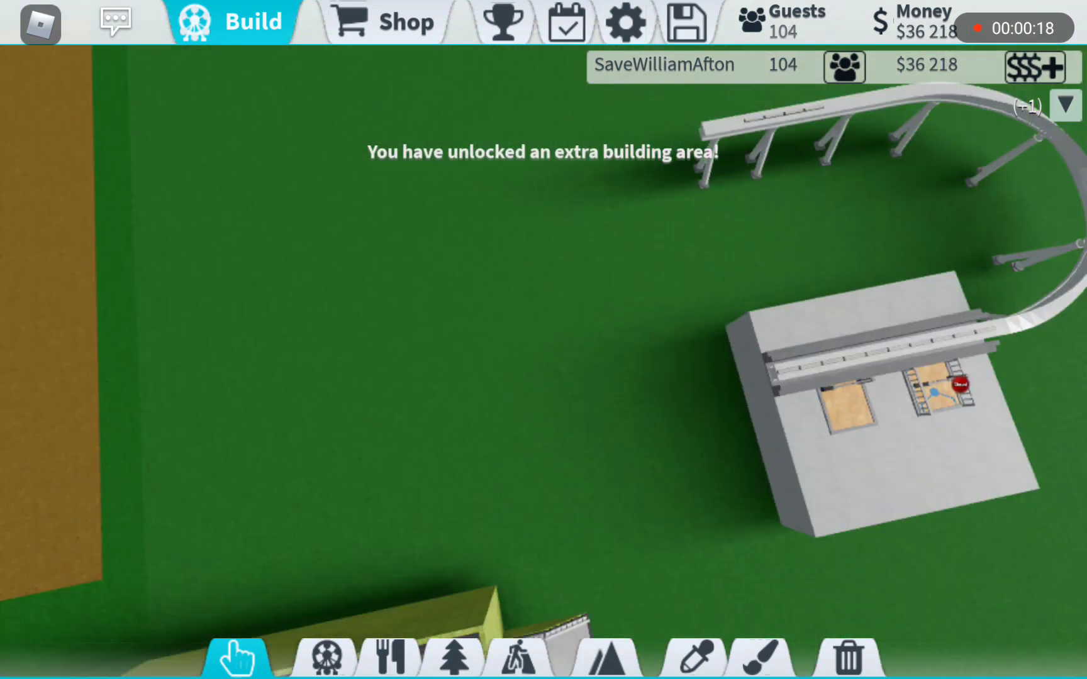
click(875, 375)
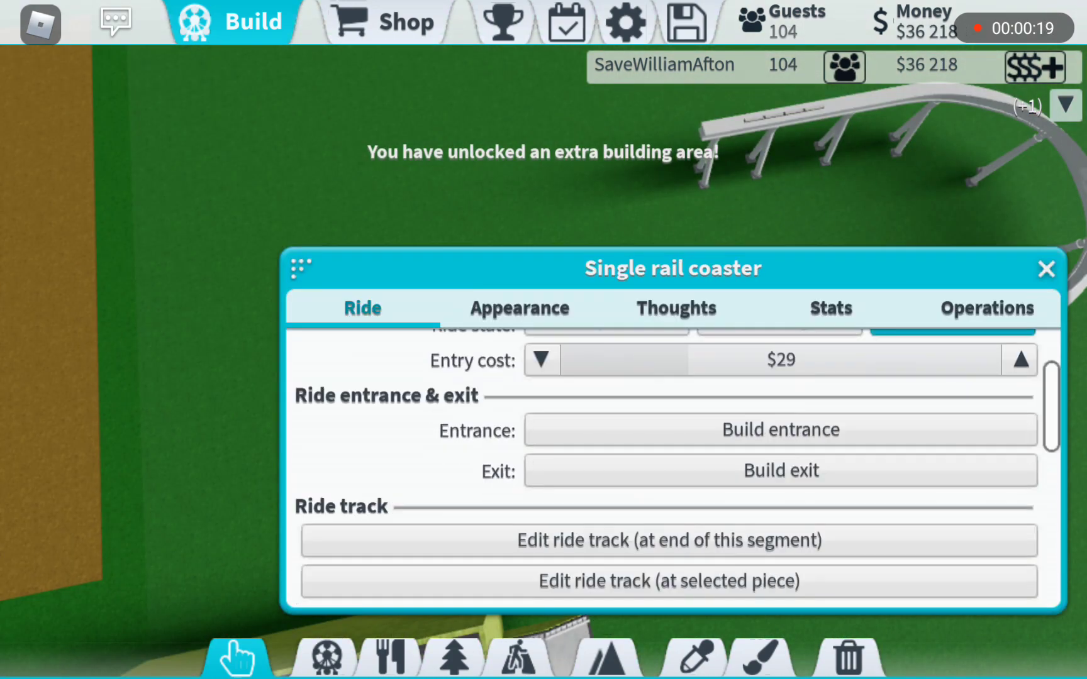
scroll(671, 467, down, 3)
click(669, 374)
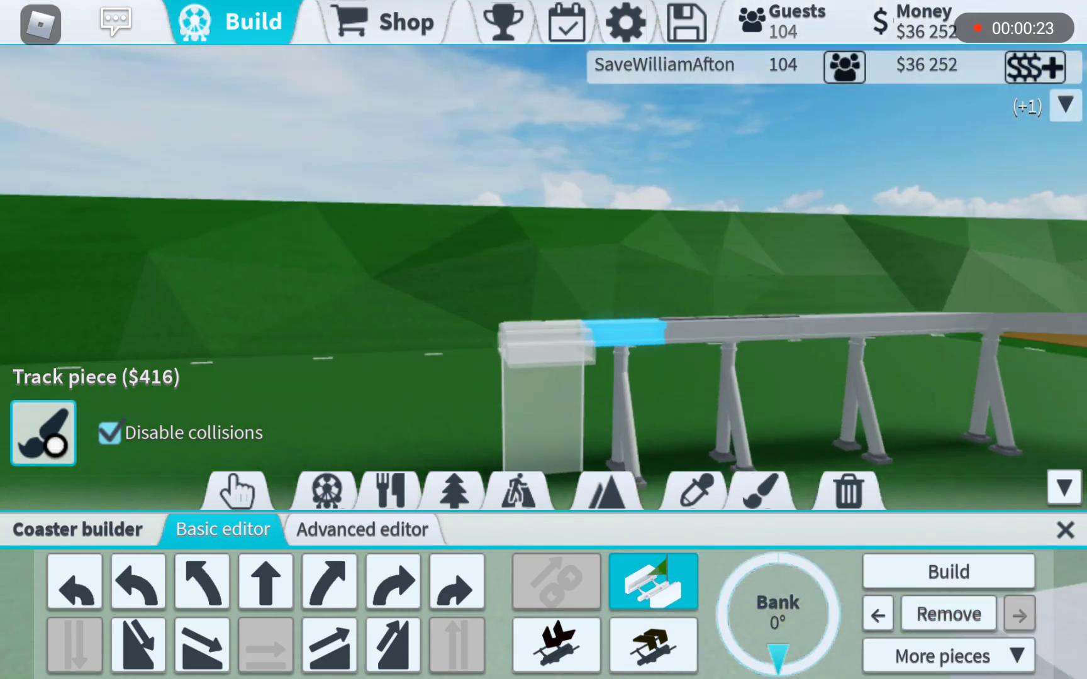
Step: Replace the last track piece with a plain straight piece in freeform spline mode
click(949, 614)
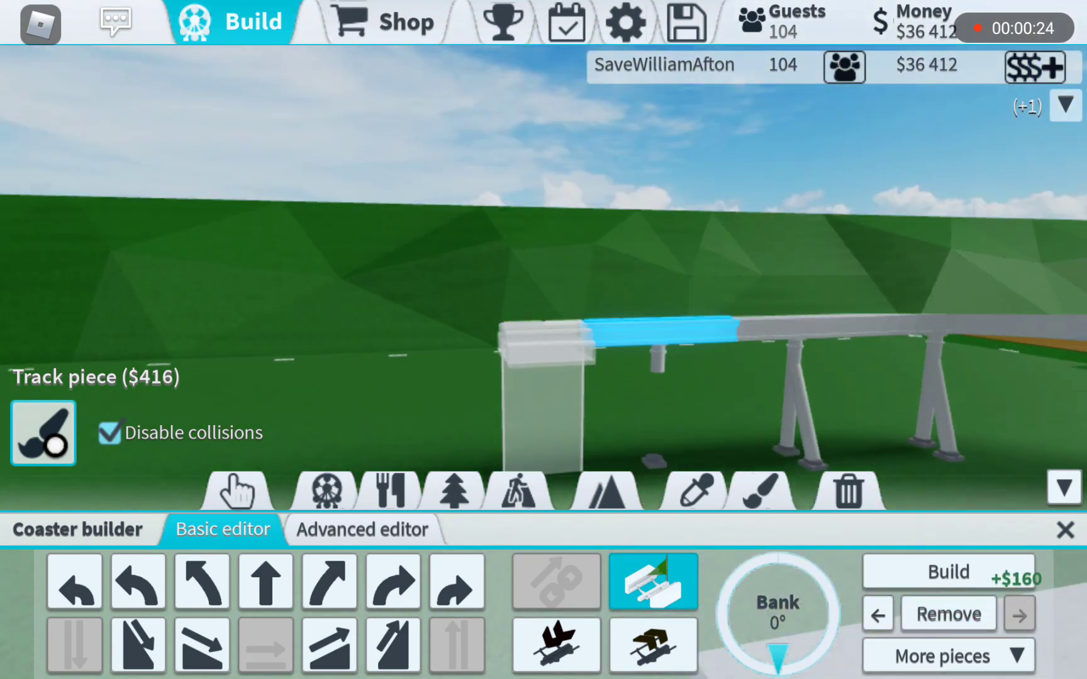
click(878, 614)
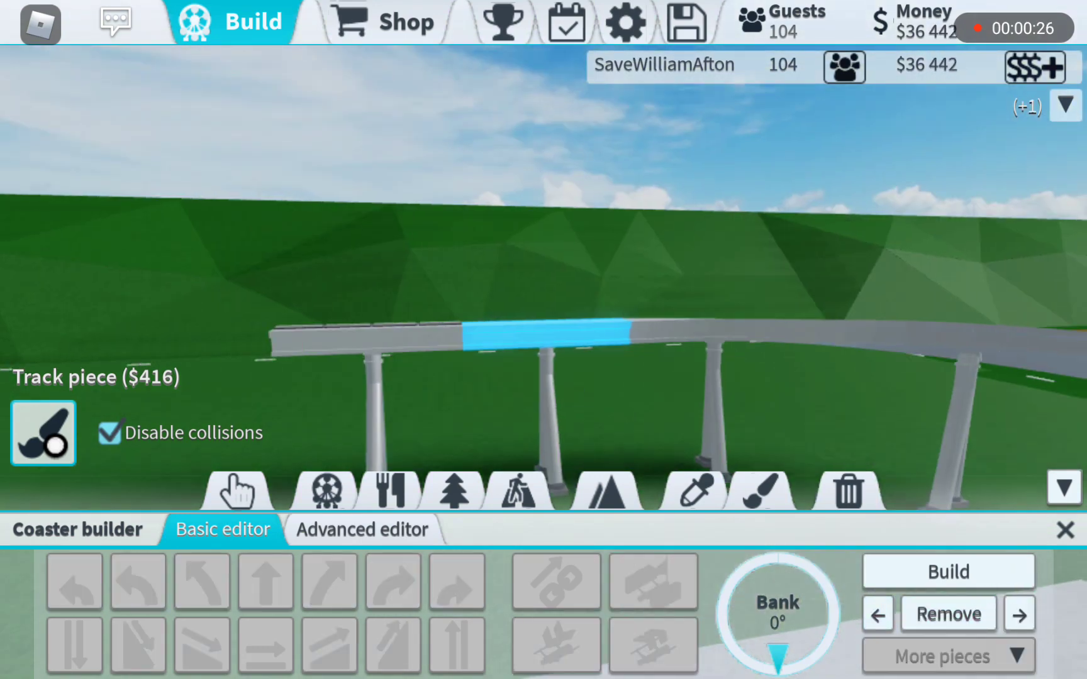
click(1018, 613)
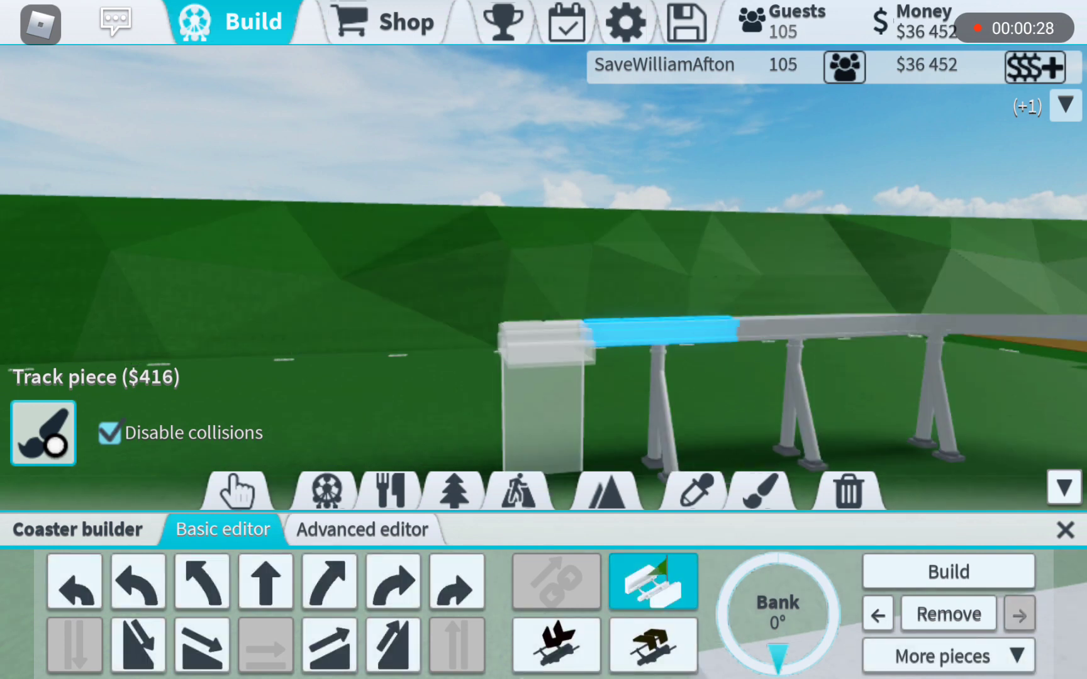
click(265, 581)
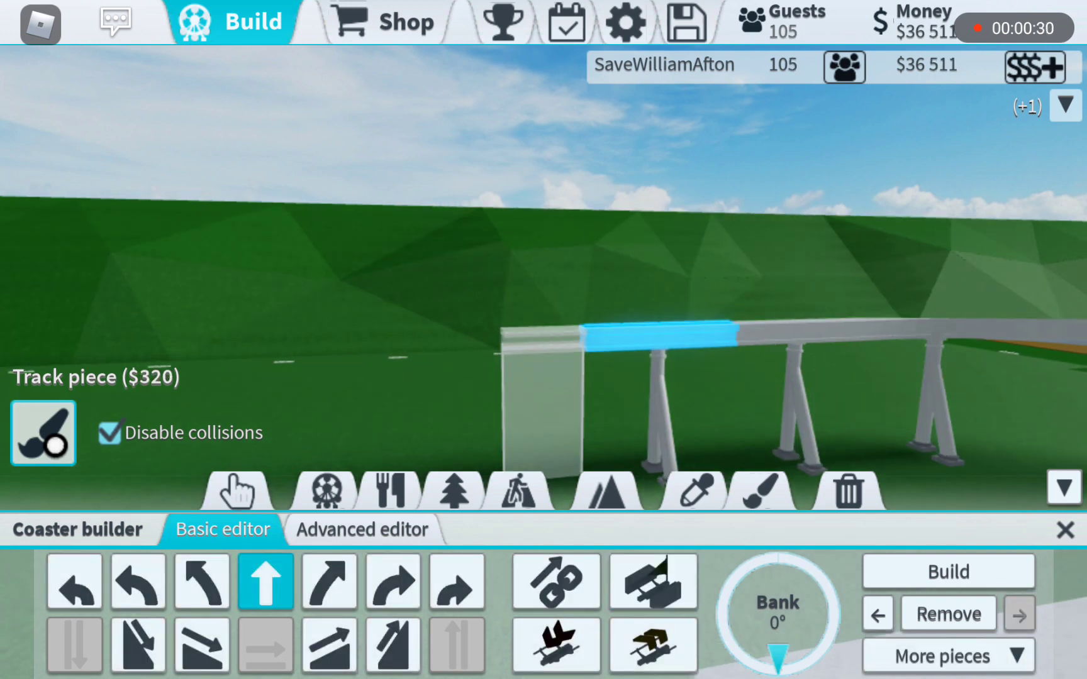
click(362, 529)
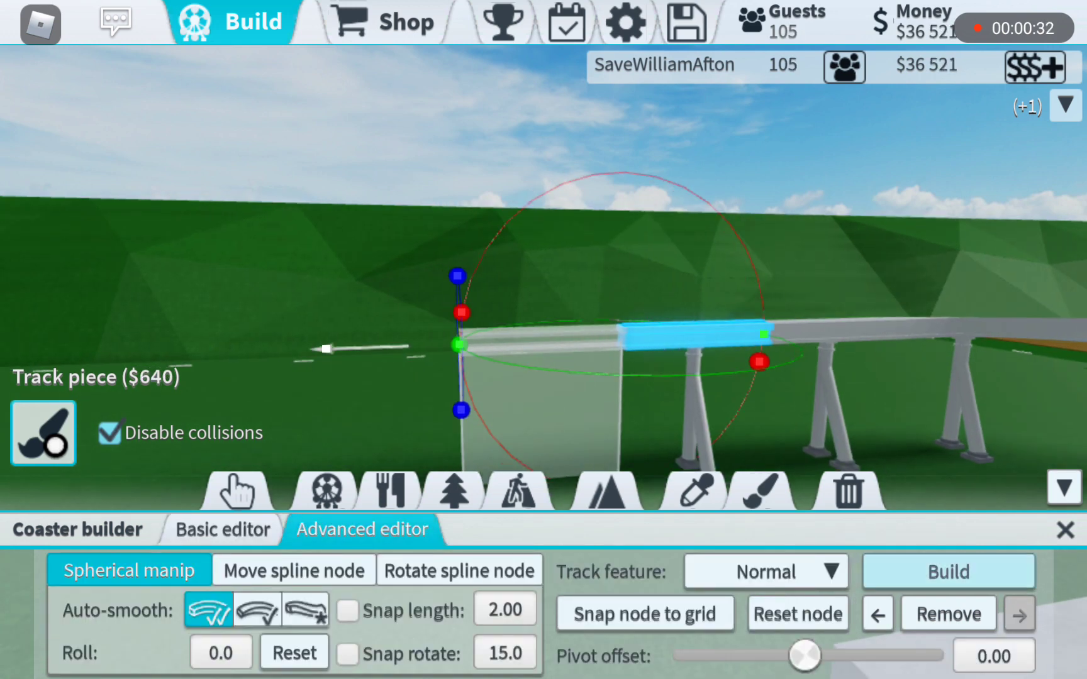
click(949, 571)
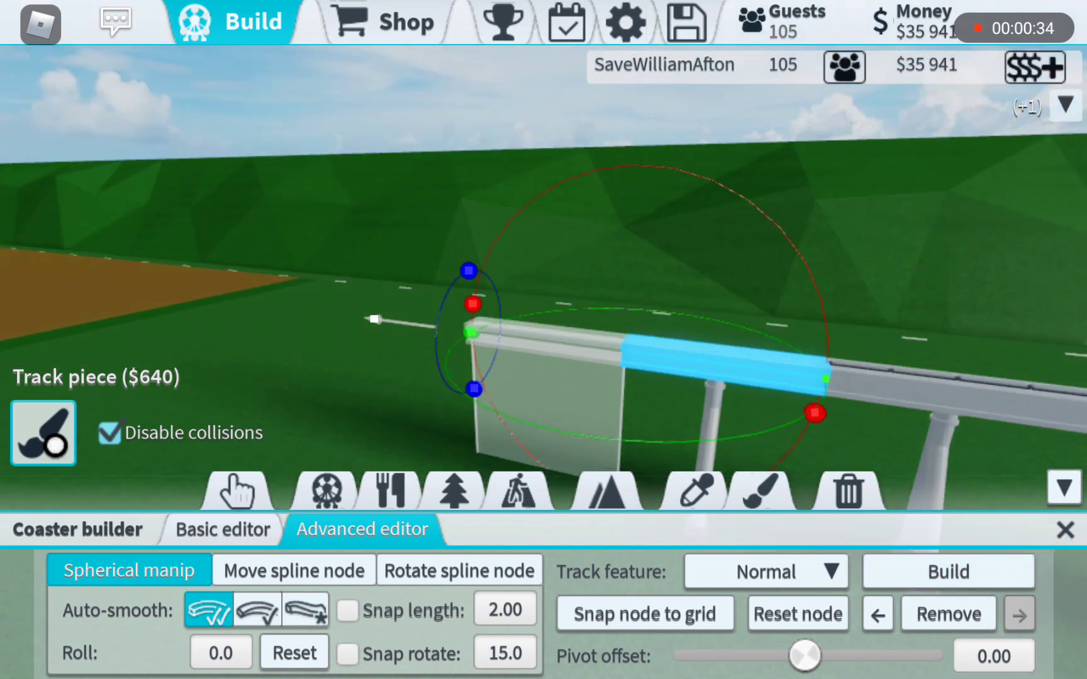
Step: Set the track feature to Chainlift and build an upward-pitched climbing piece
click(766, 572)
click(747, 359)
drag(765, 256, 306, 256)
mouse_move(764, 255)
mouse_down()
mouse_move(765, 293)
mouse_move(789, 310)
mouse_up()
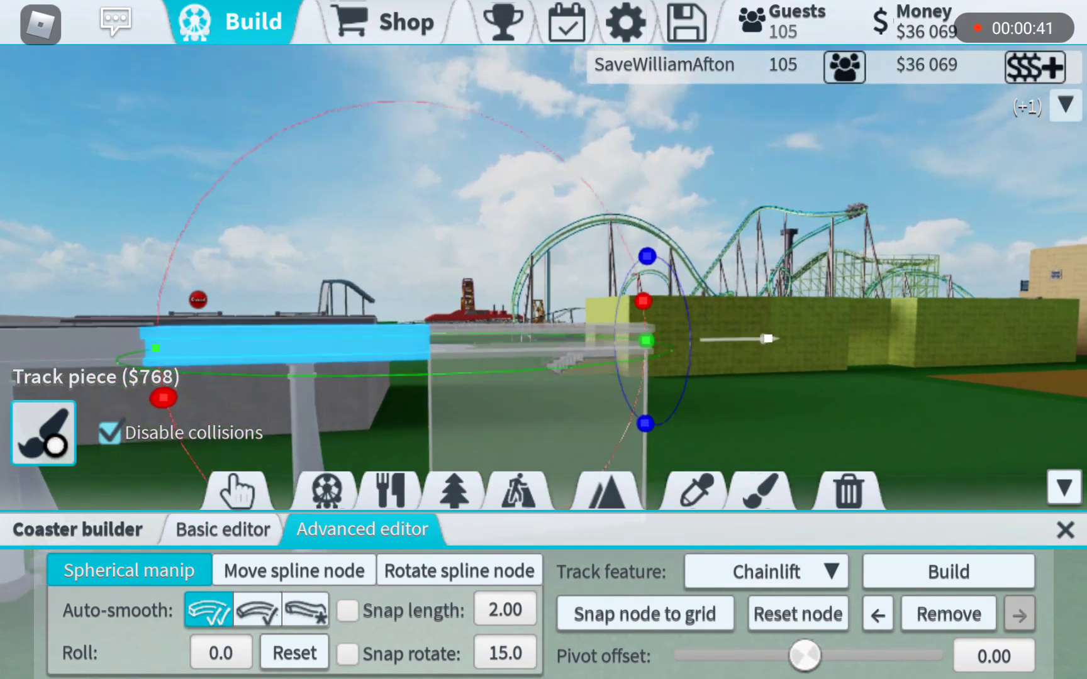
mouse_move(171, 406)
mouse_down()
mouse_move(205, 487)
mouse_move(86, 626)
mouse_move(10, 664)
mouse_up()
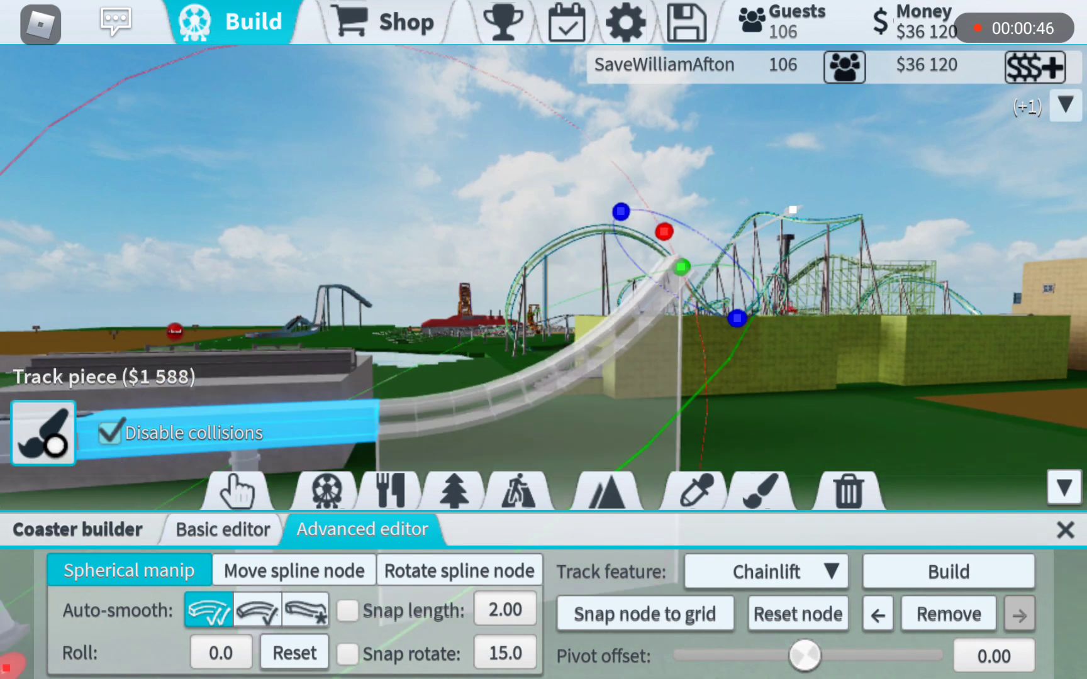
click(1010, 571)
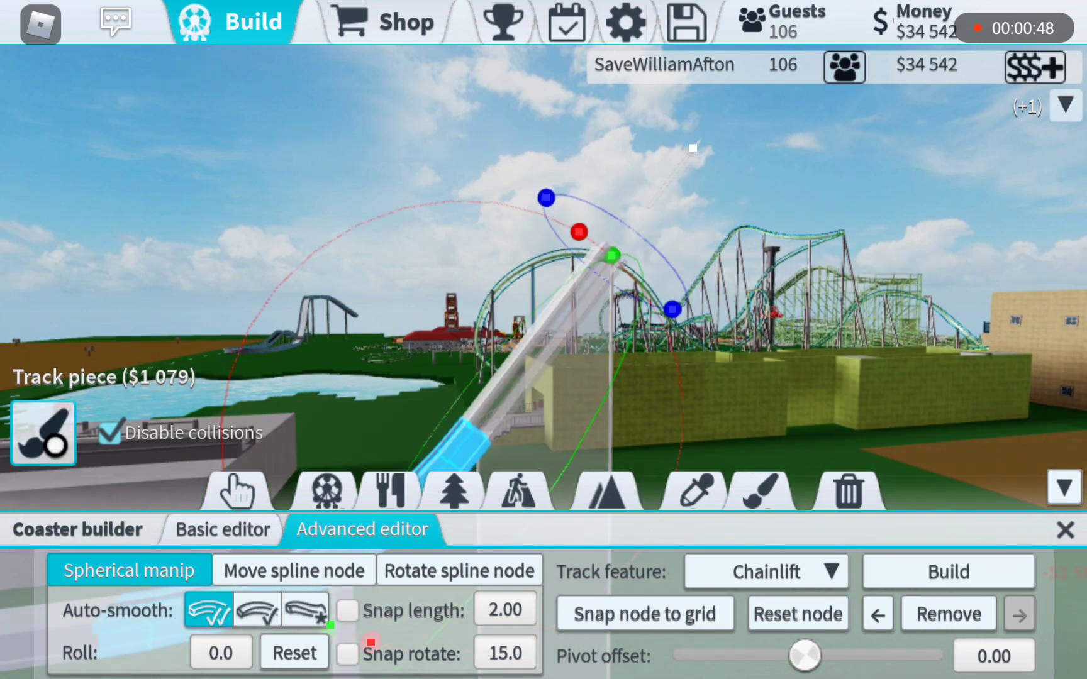
Step: Add more chain-lift pieces, removing the extra and overlong ones
drag(764, 255, 594, 169)
click(948, 572)
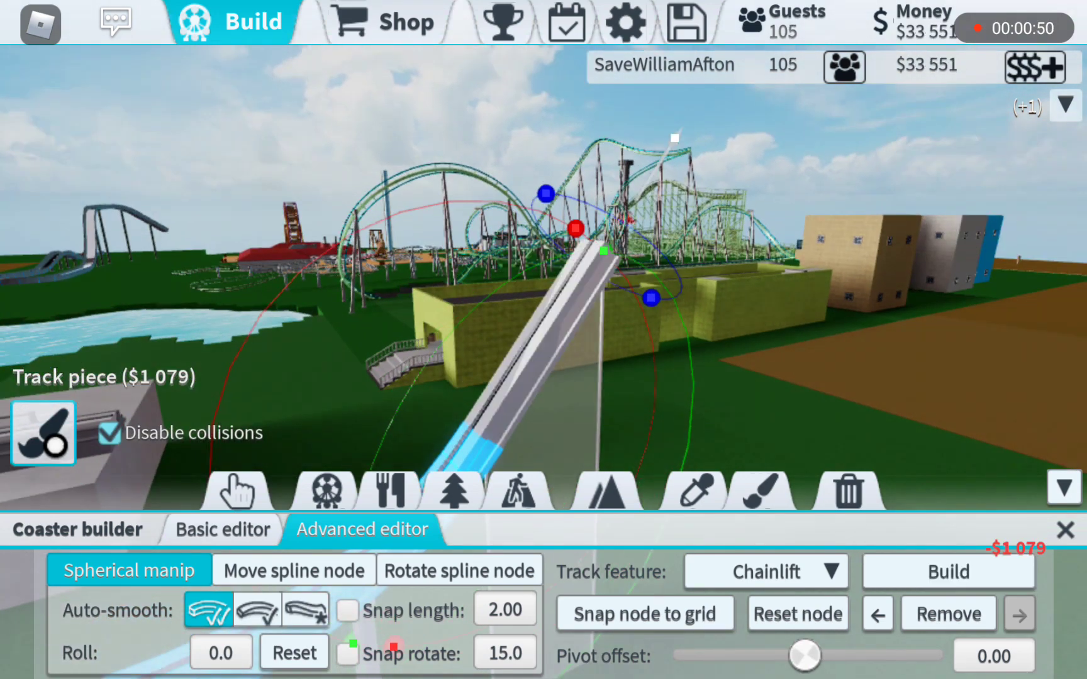
click(948, 571)
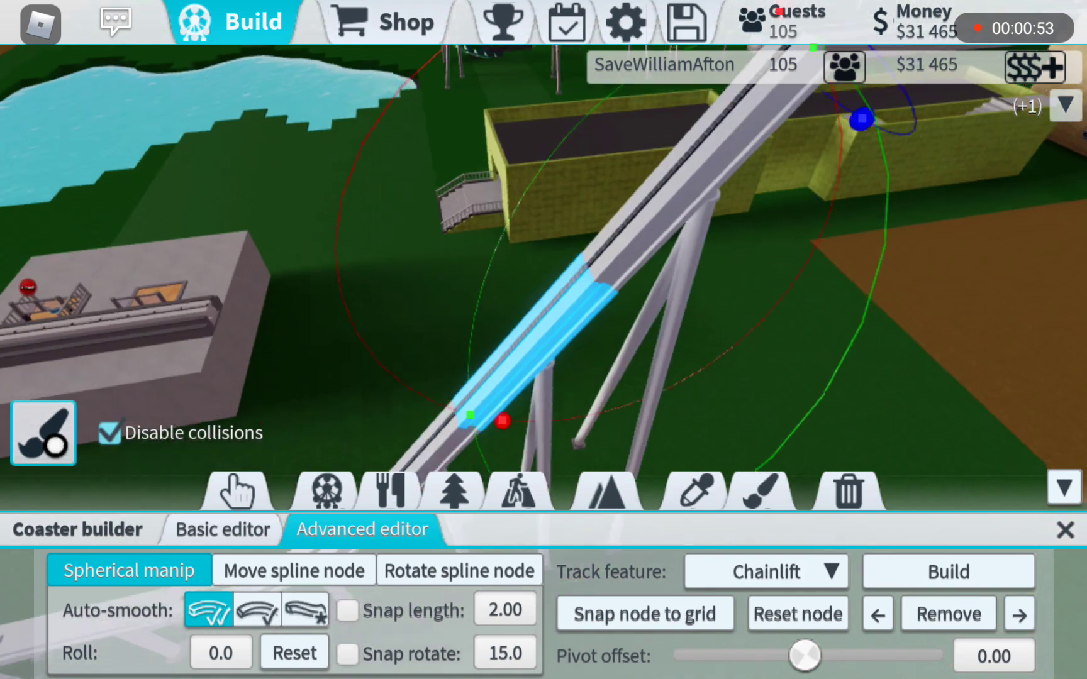
click(948, 613)
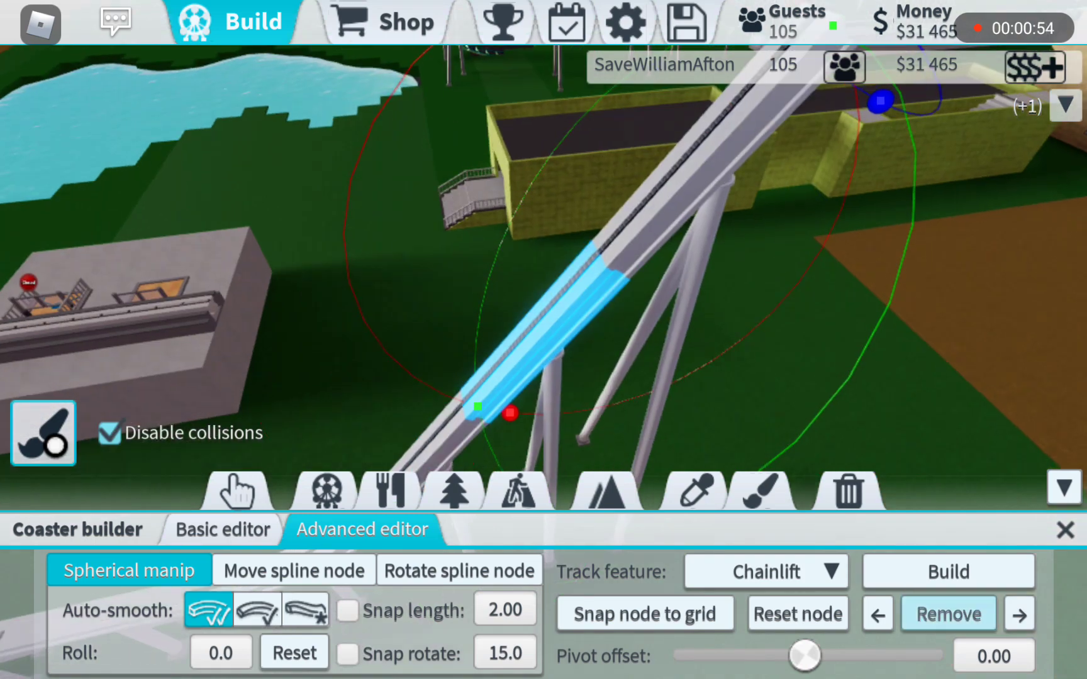
click(948, 615)
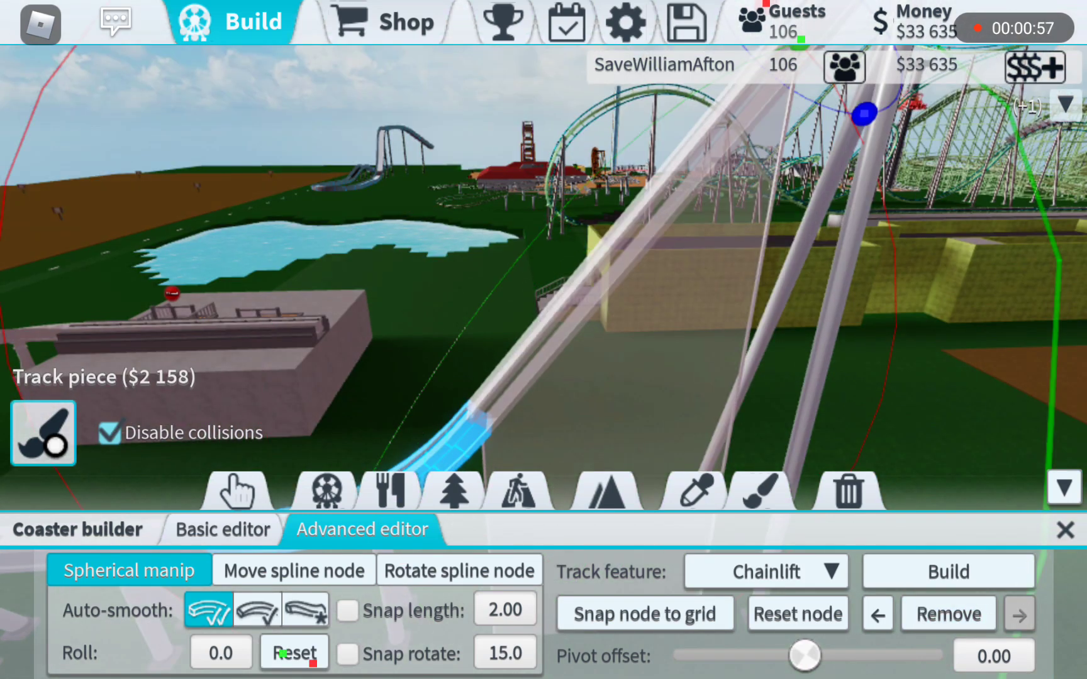
click(948, 572)
click(948, 571)
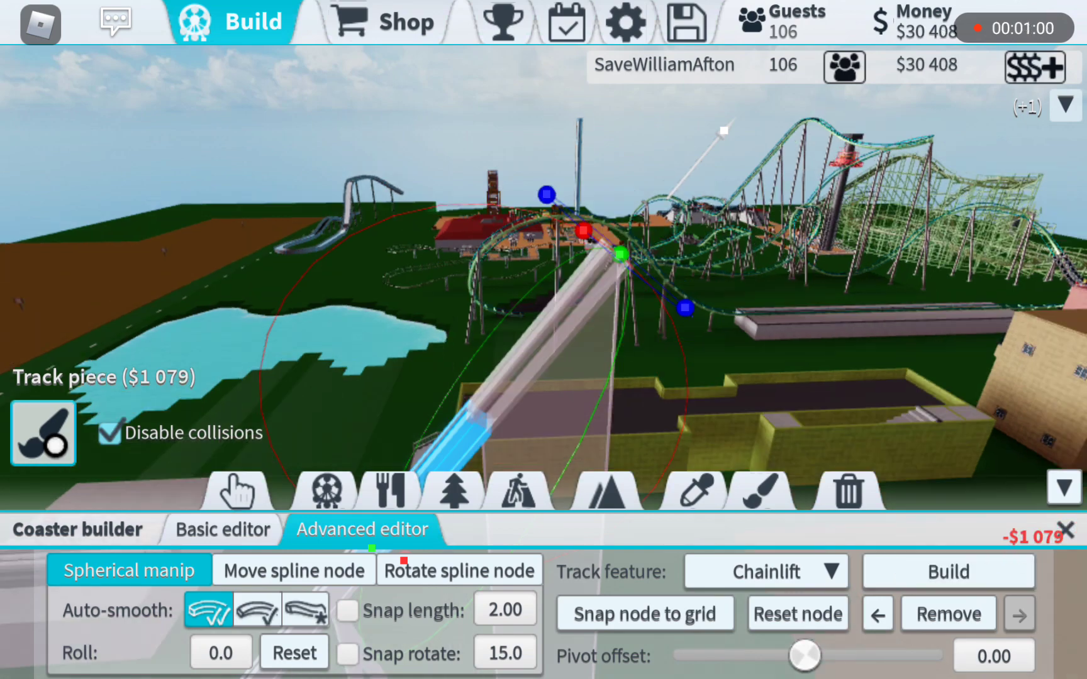
click(949, 572)
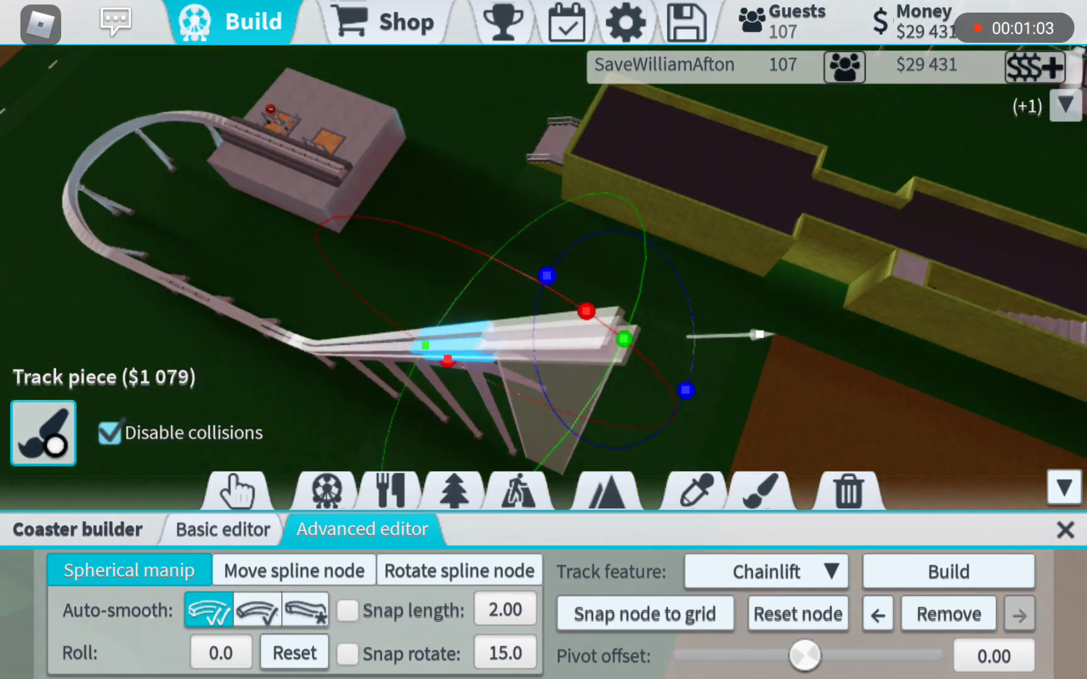
click(1019, 613)
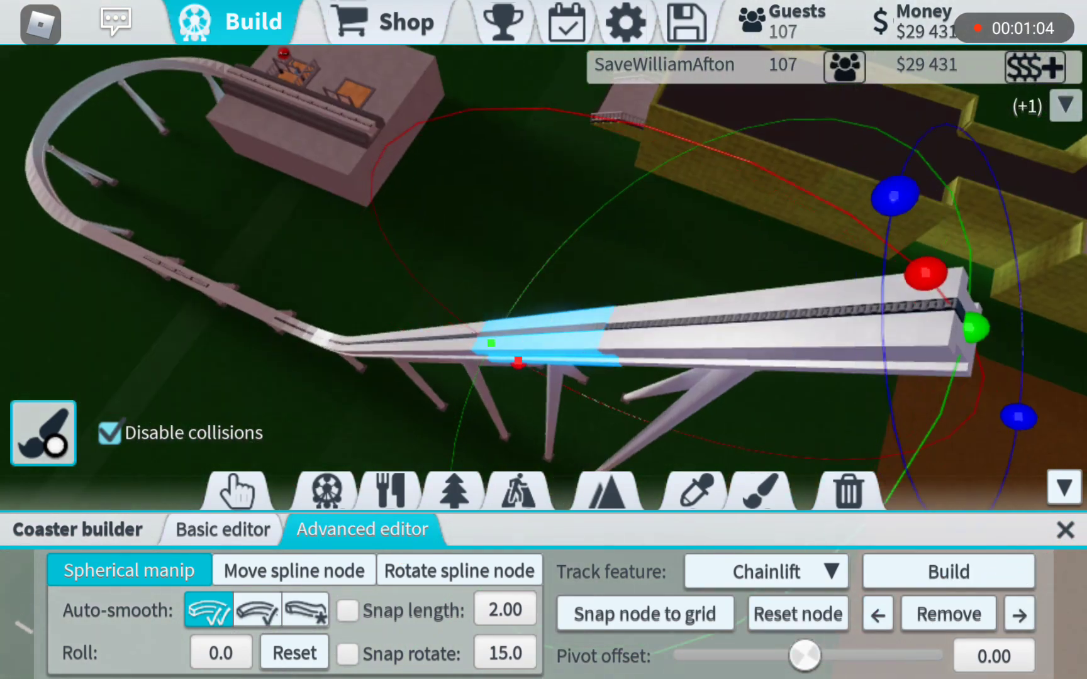
click(948, 614)
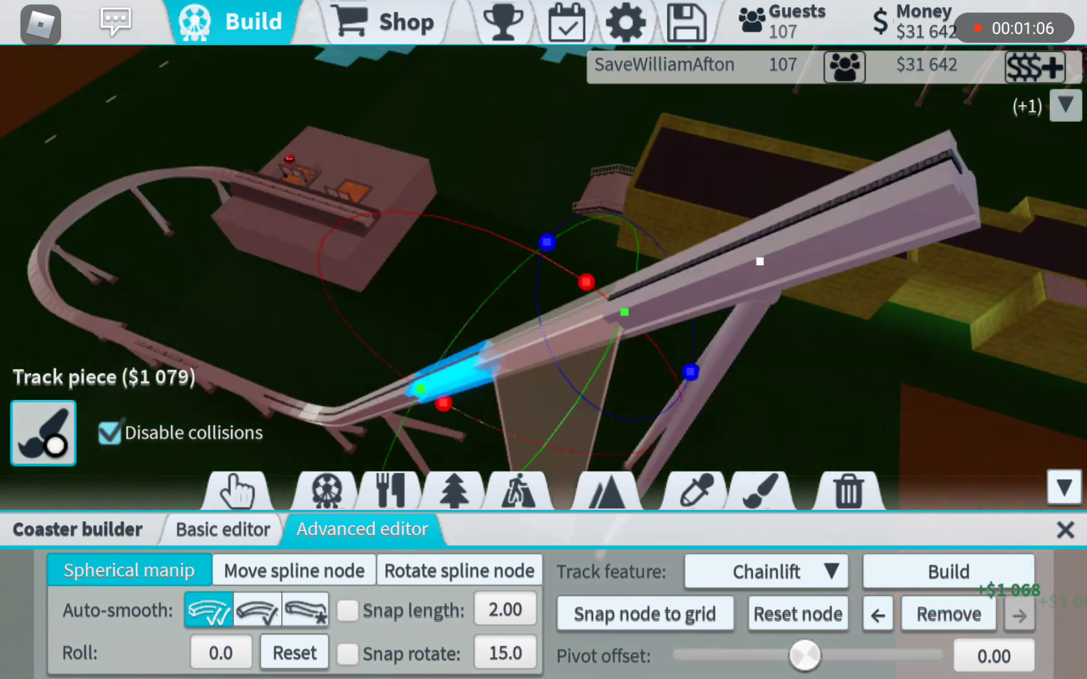
Step: Build a much longer chain-lift piece, then bend and build a curved piece
drag(621, 256, 764, 127)
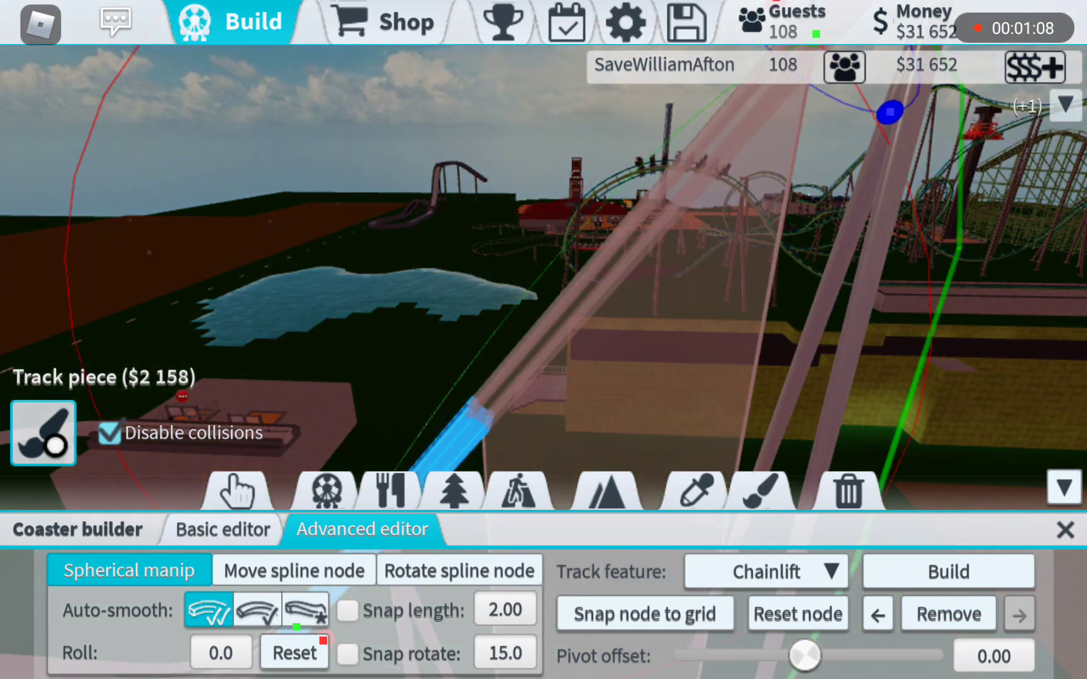
click(948, 571)
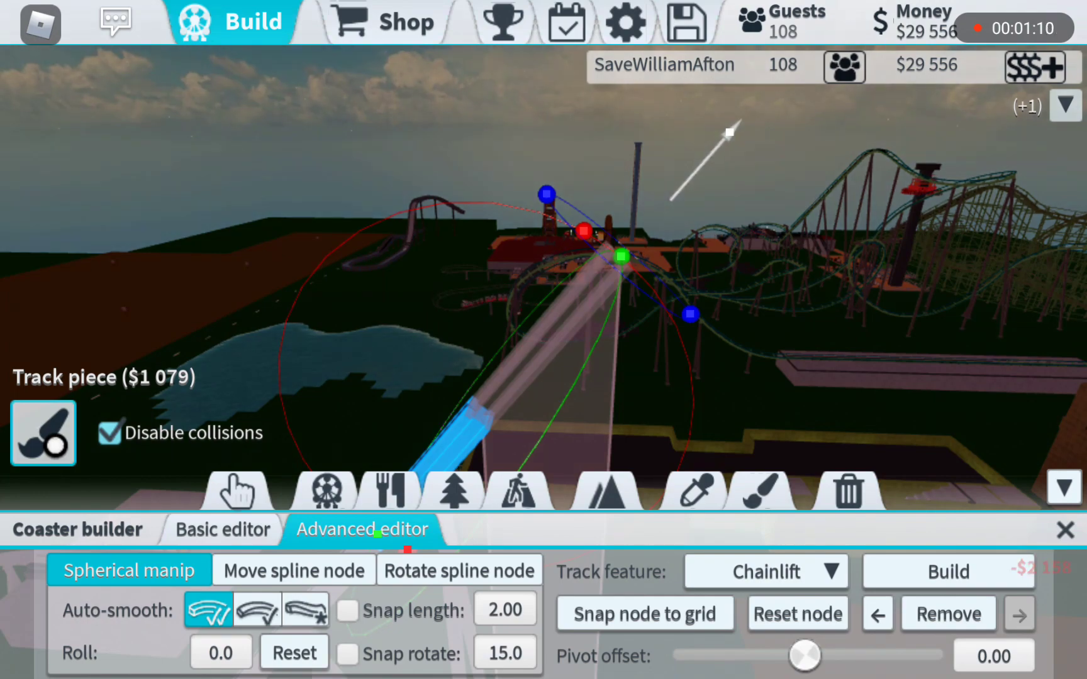
click(948, 614)
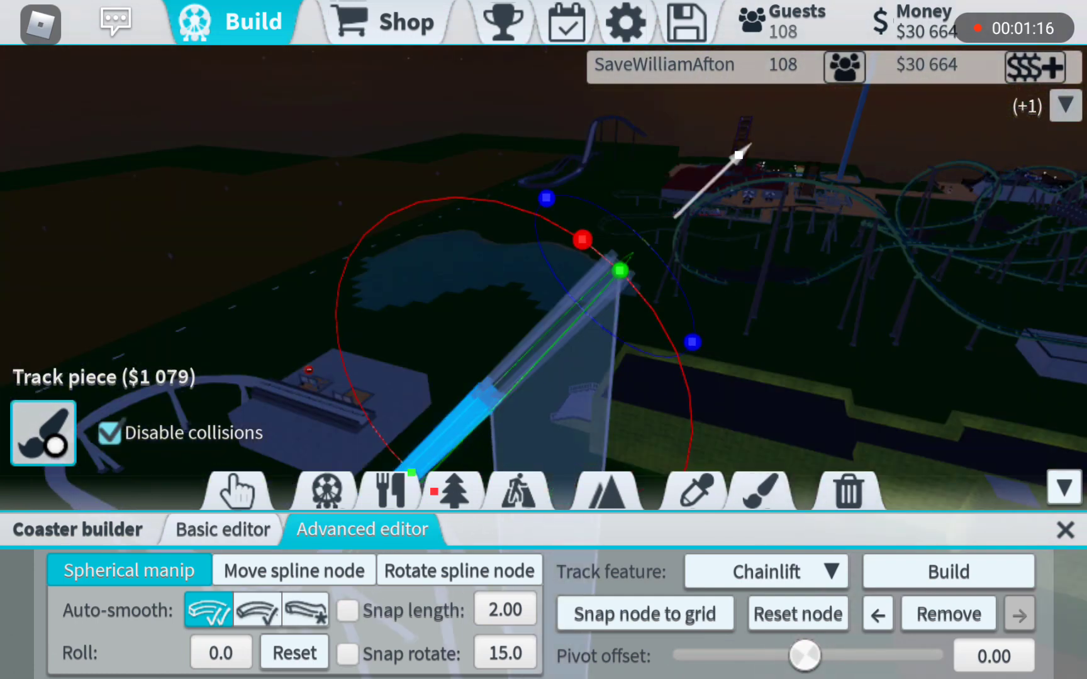
mouse_move(582, 240)
mouse_down()
mouse_move(671, 340)
mouse_move(641, 293)
mouse_up()
click(948, 572)
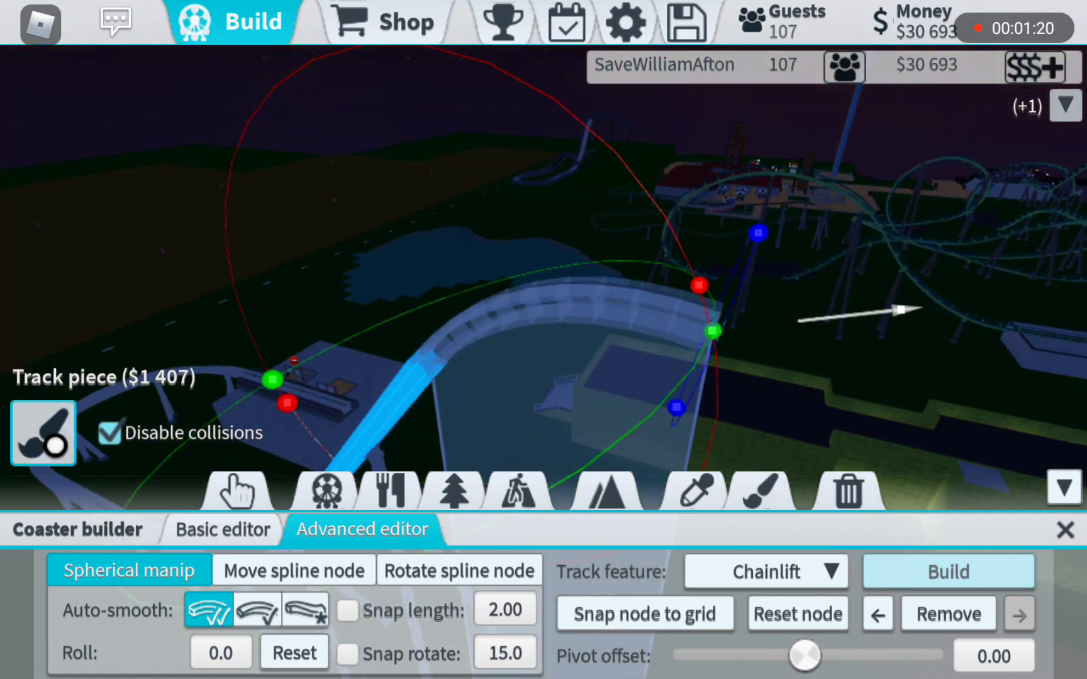
Step: Set the next piece back to normal track and bank it slightly
click(766, 571)
scroll(764, 450, down, 1)
click(680, 318)
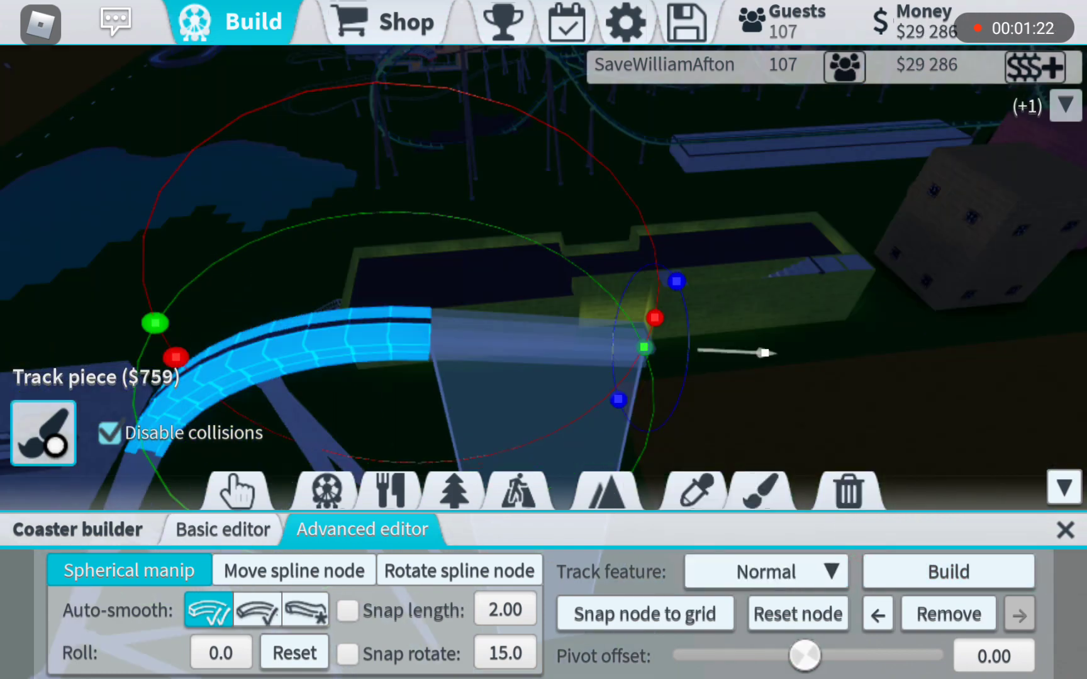
drag(806, 339, 951, 288)
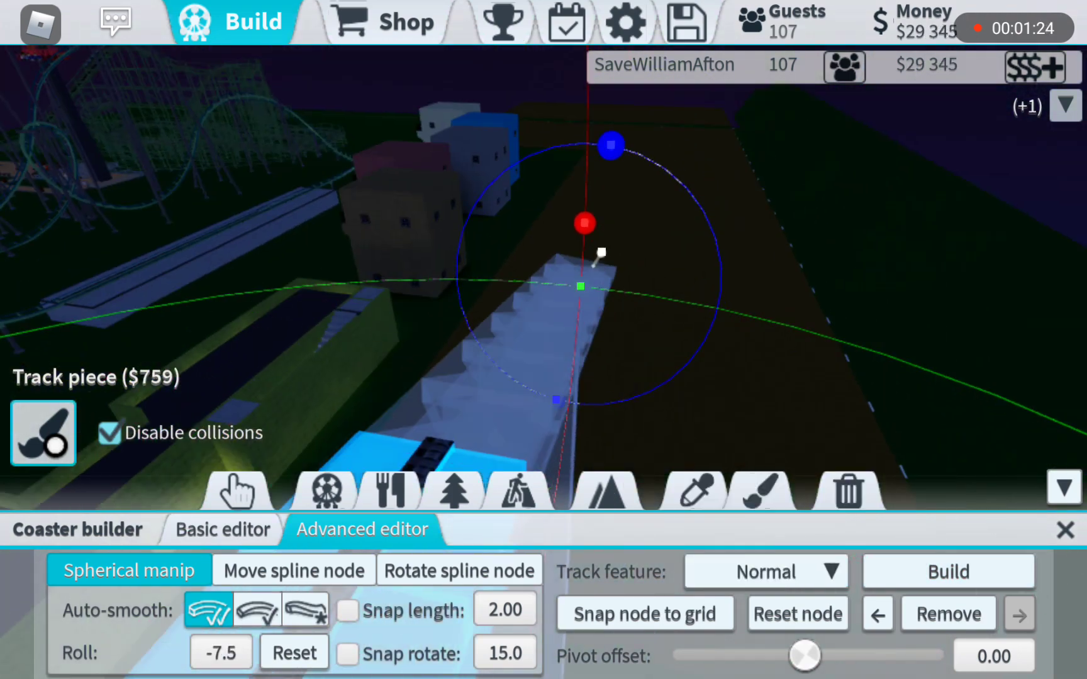
Step: Swing the piece to a new heading, reshape its curve, and build it
click(306, 610)
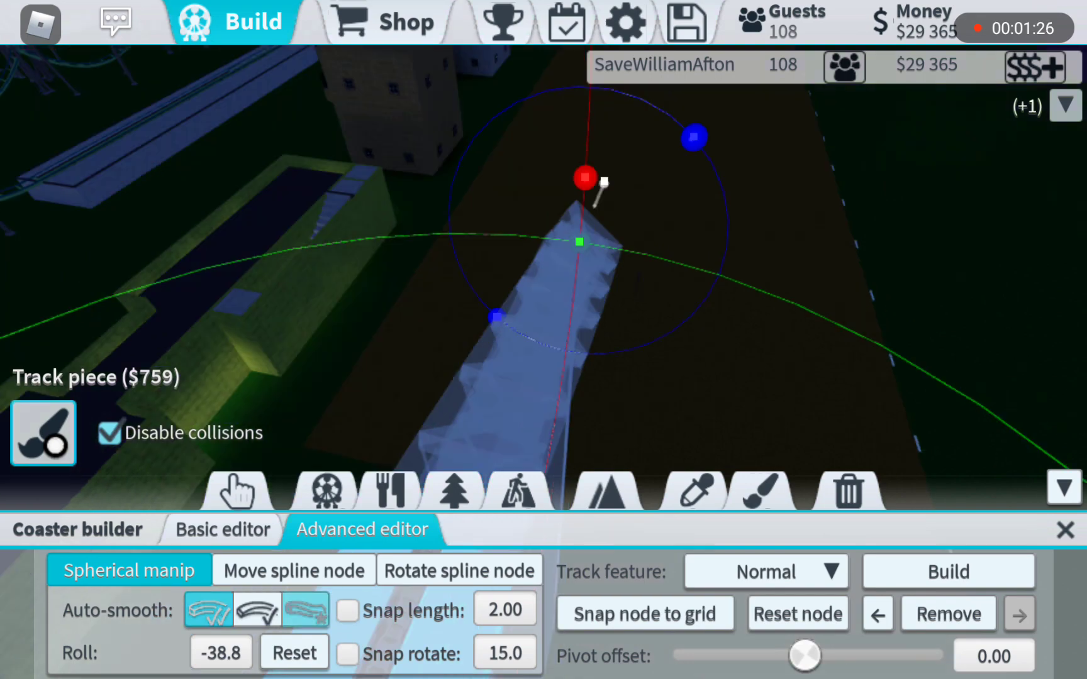
click(459, 571)
mouse_move(780, 127)
mouse_down()
mouse_move(767, 164)
mouse_move(789, 190)
mouse_move(764, 280)
mouse_move(764, 339)
mouse_up()
click(295, 571)
click(130, 570)
drag(249, 304, 151, 296)
click(948, 571)
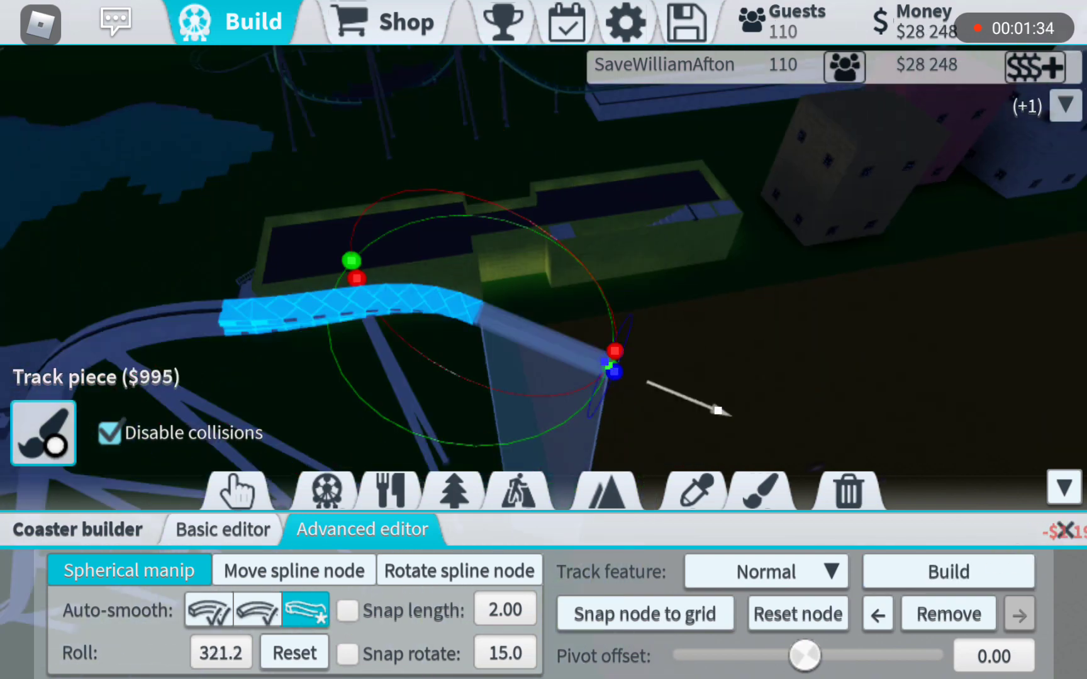
Step: Build a banked, lengthened curve, then curve and extend the next piece
click(208, 610)
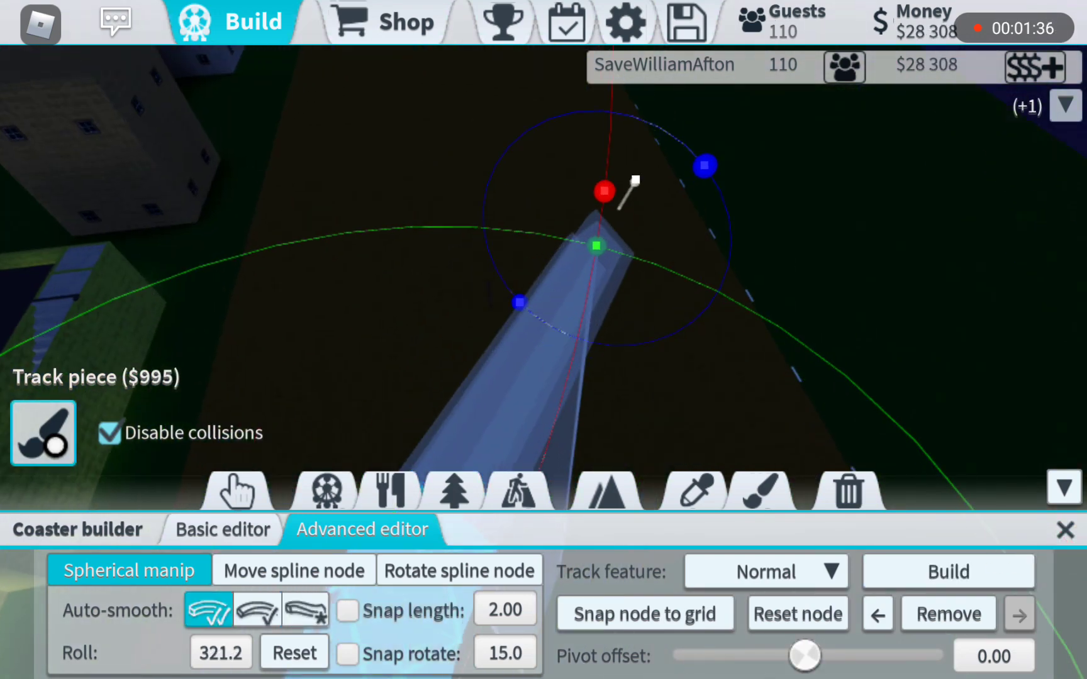
mouse_move(703, 171)
mouse_down()
mouse_move(780, 201)
mouse_move(864, 257)
mouse_up()
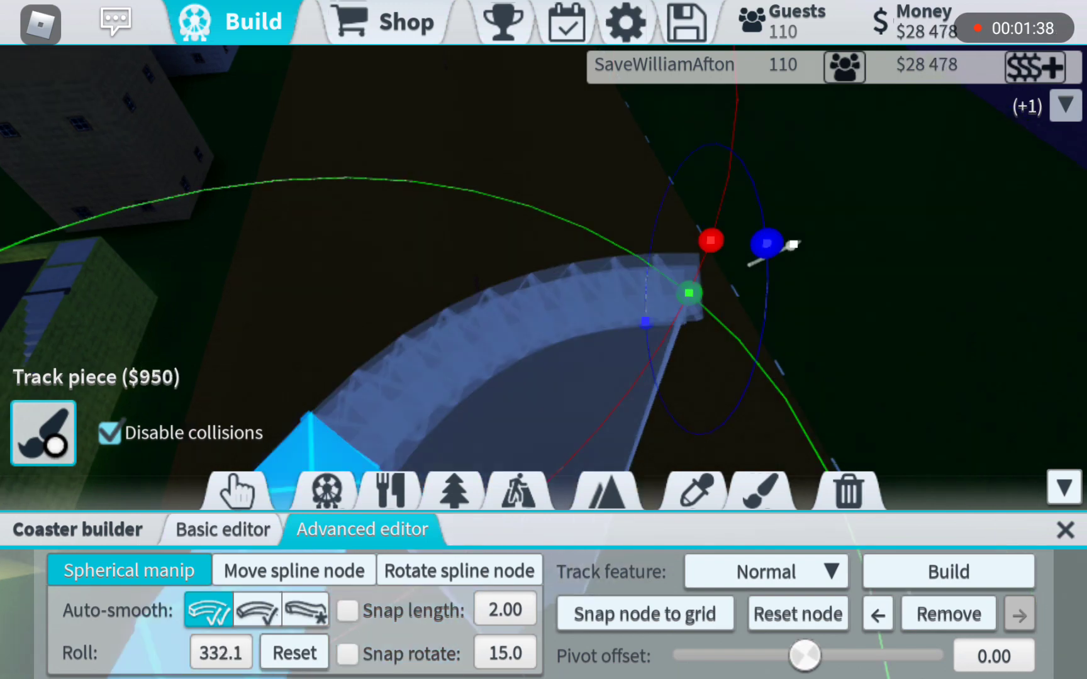
mouse_move(791, 245)
mouse_down()
mouse_move(838, 213)
mouse_move(846, 218)
mouse_up()
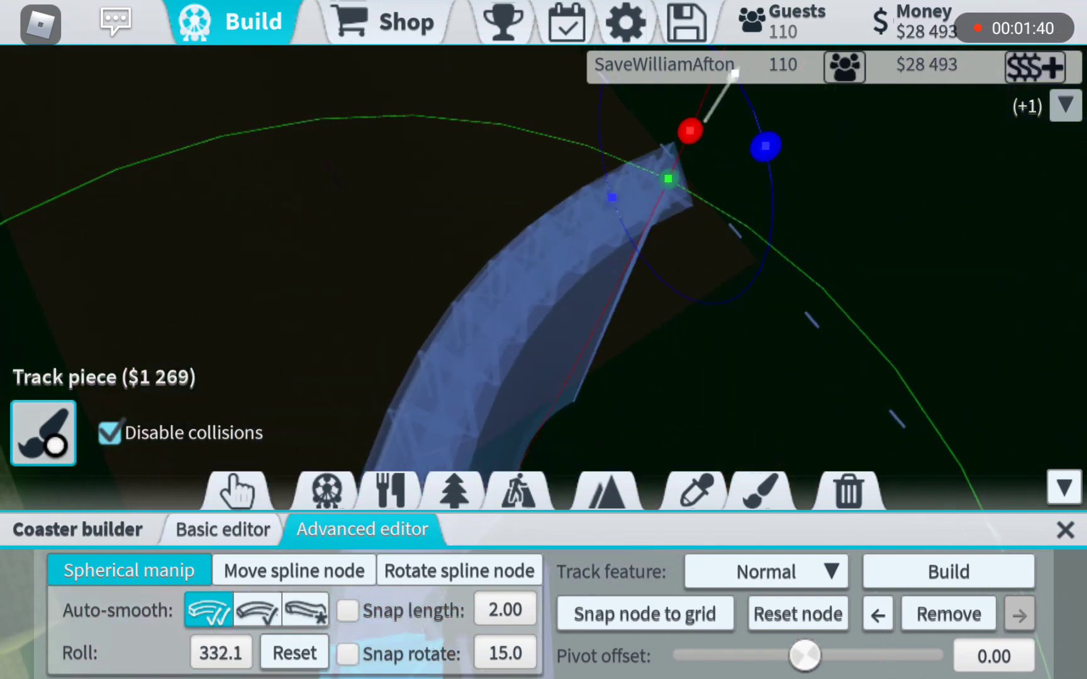
click(949, 572)
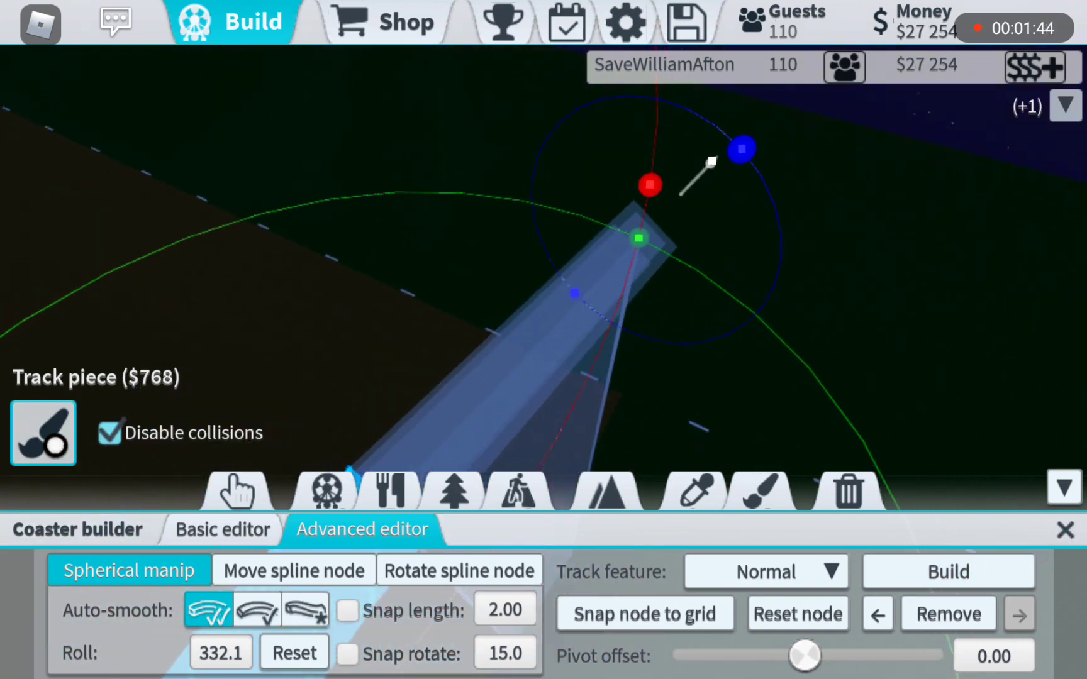
mouse_move(713, 177)
mouse_down()
mouse_move(716, 158)
mouse_move(885, 258)
mouse_move(877, 273)
mouse_up()
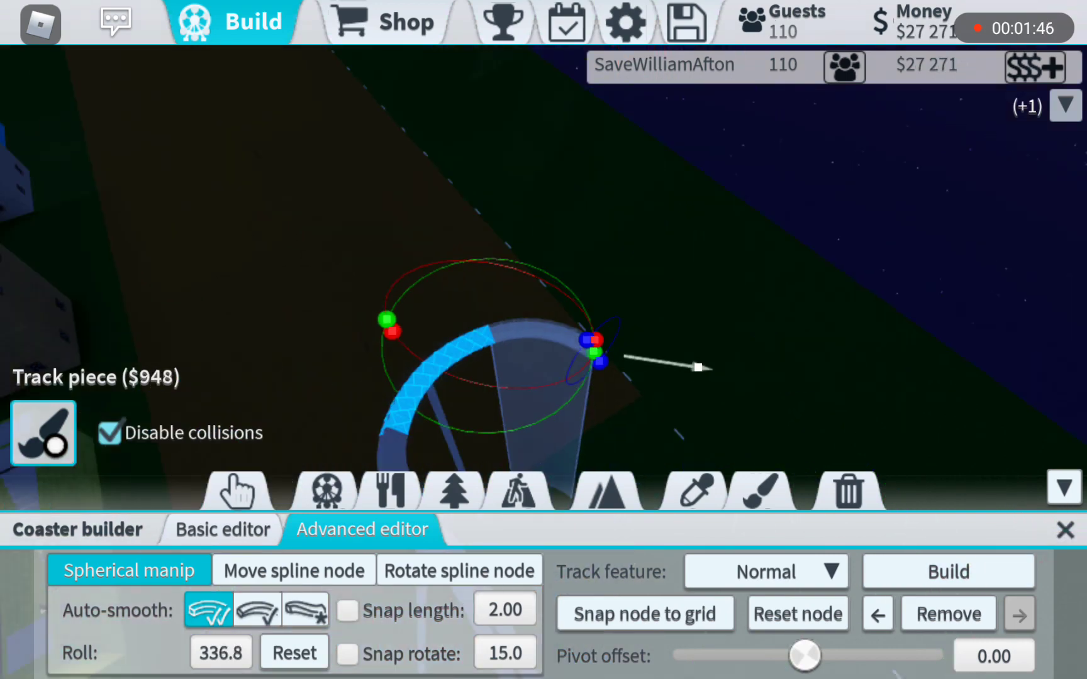
mouse_move(711, 355)
mouse_down()
mouse_move(922, 382)
mouse_move(921, 414)
mouse_up()
Step: Build two reshaped curve pieces, then remove the next piece's banking and lower its end
click(948, 571)
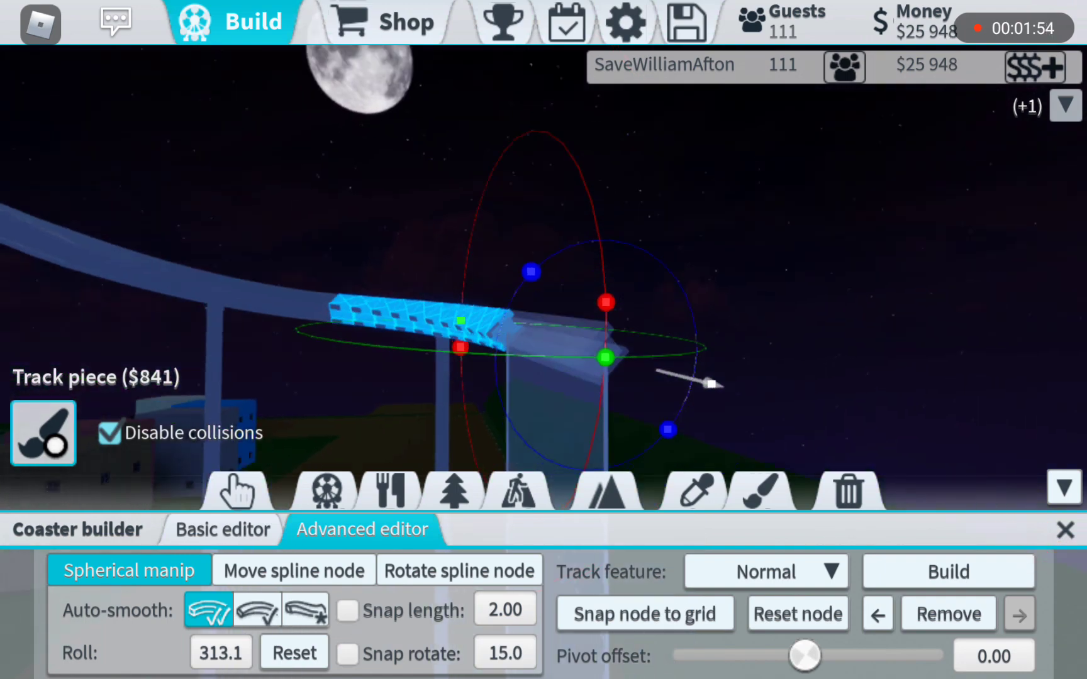
mouse_move(704, 364)
mouse_down()
mouse_move(716, 303)
mouse_move(703, 321)
mouse_move(821, 304)
mouse_up()
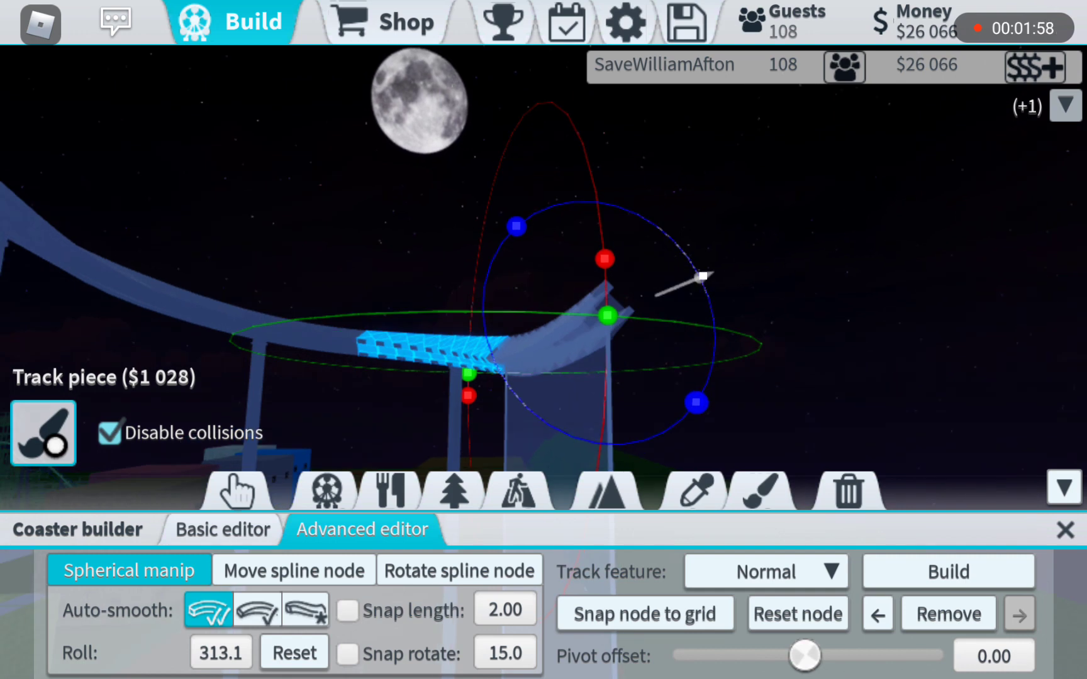
click(948, 571)
click(294, 652)
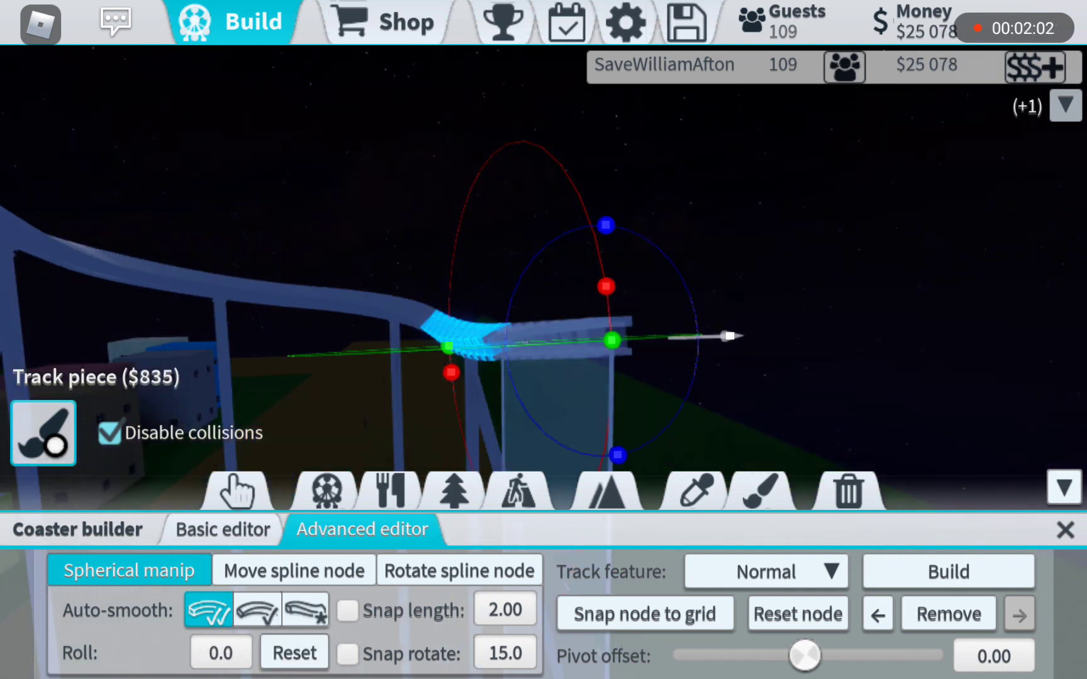
mouse_move(728, 398)
mouse_down()
mouse_move(728, 469)
mouse_move(743, 487)
mouse_up()
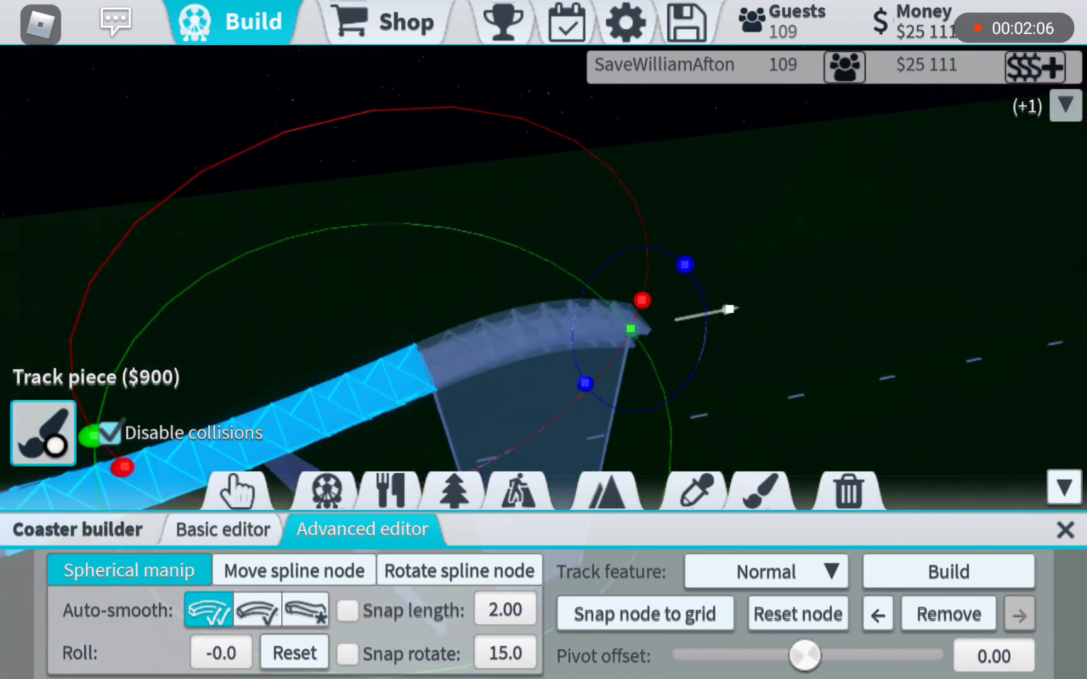
Step: Bank the next piece steeply, bend its end, and fine-tune its height and twist
drag(764, 255, 425, 255)
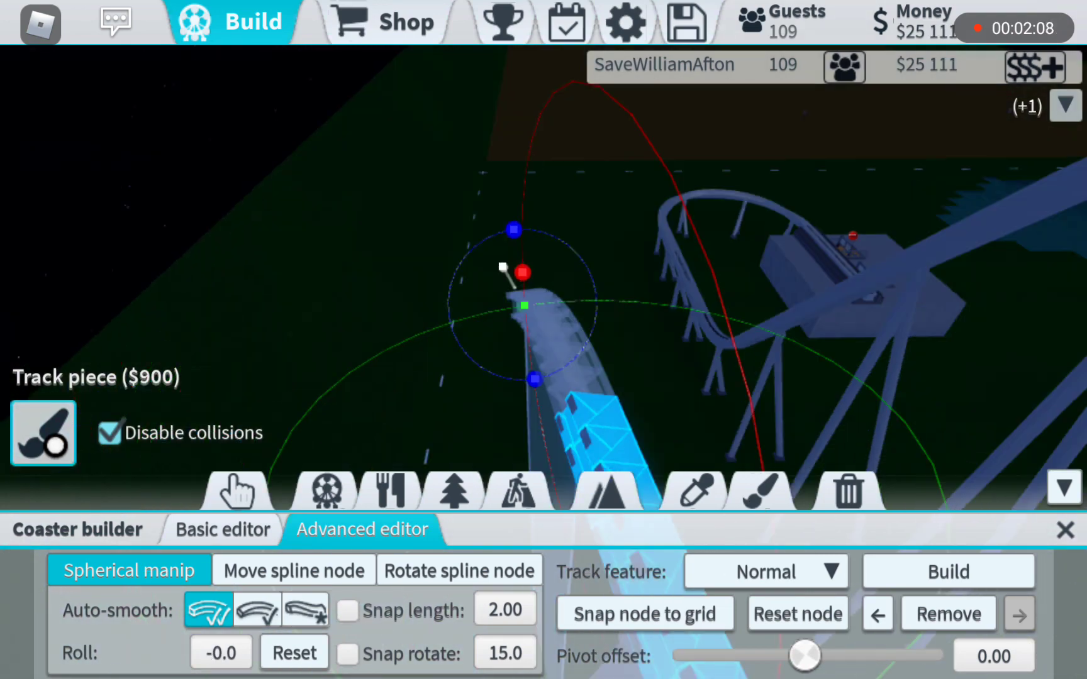
drag(765, 254, 595, 255)
drag(552, 365, 498, 328)
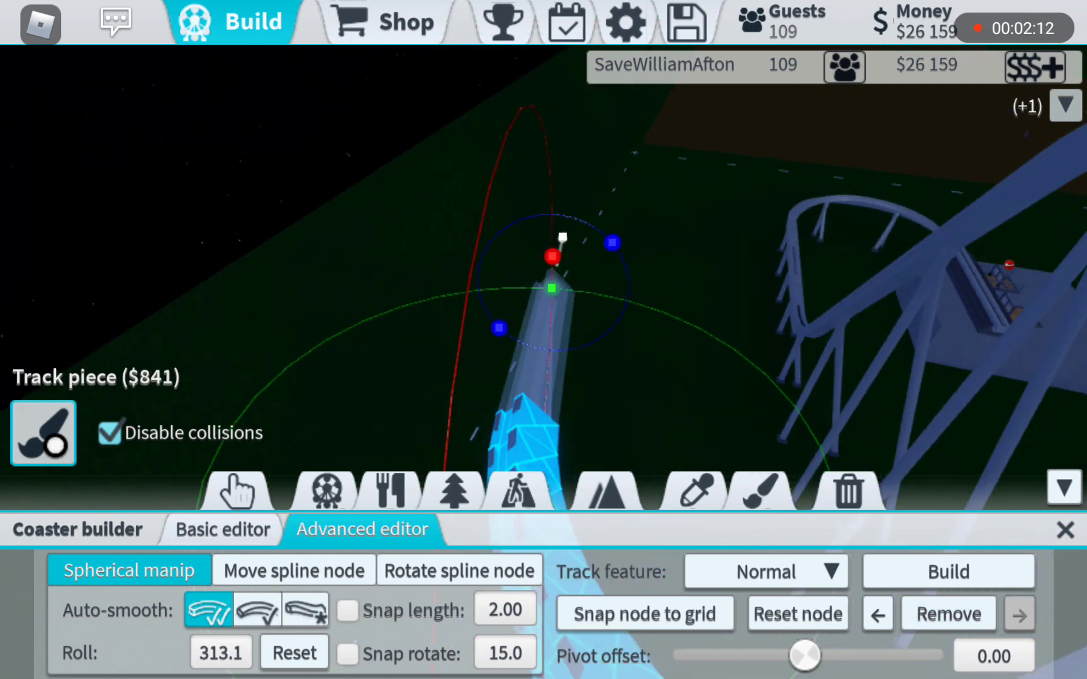
drag(764, 255, 731, 255)
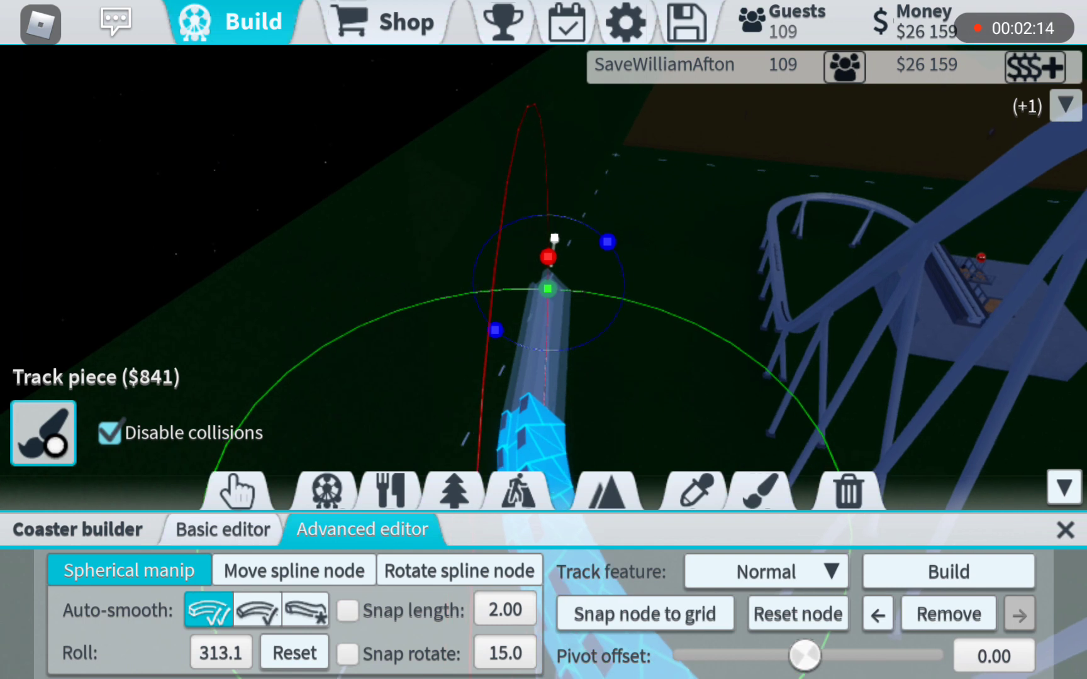
mouse_move(554, 239)
mouse_down()
mouse_move(597, 243)
mouse_move(573, 239)
mouse_move(789, 359)
mouse_move(847, 363)
mouse_up()
drag(544, 212, 357, 220)
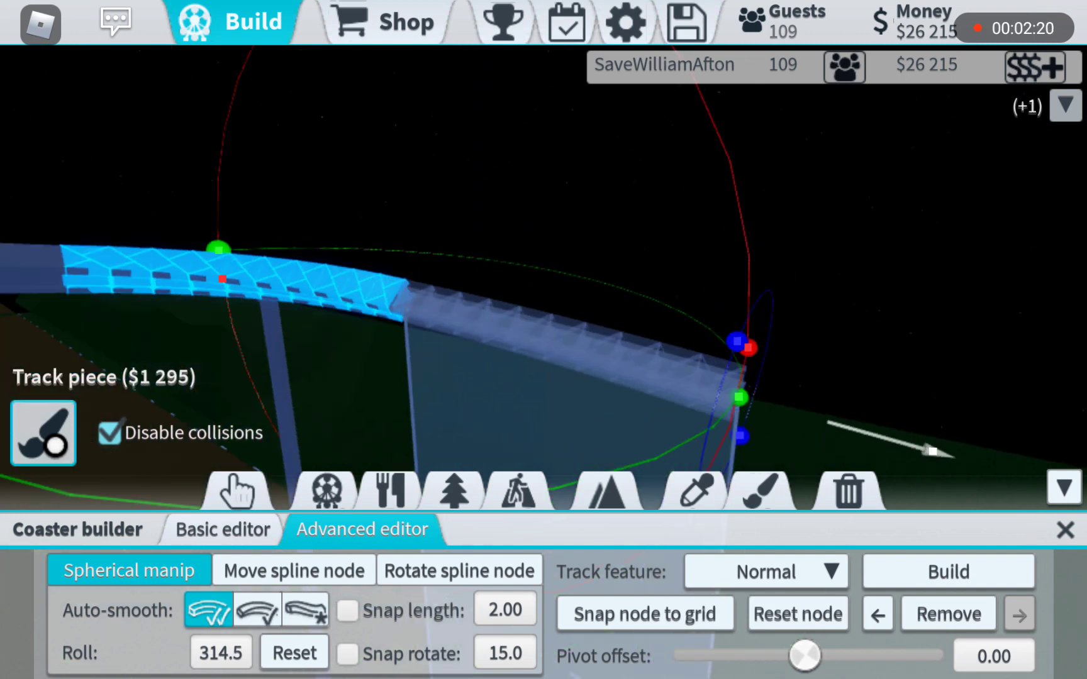
mouse_move(716, 311)
mouse_down()
mouse_move(715, 255)
mouse_move(717, 308)
mouse_up()
drag(510, 170, 510, 221)
drag(577, 199, 622, 179)
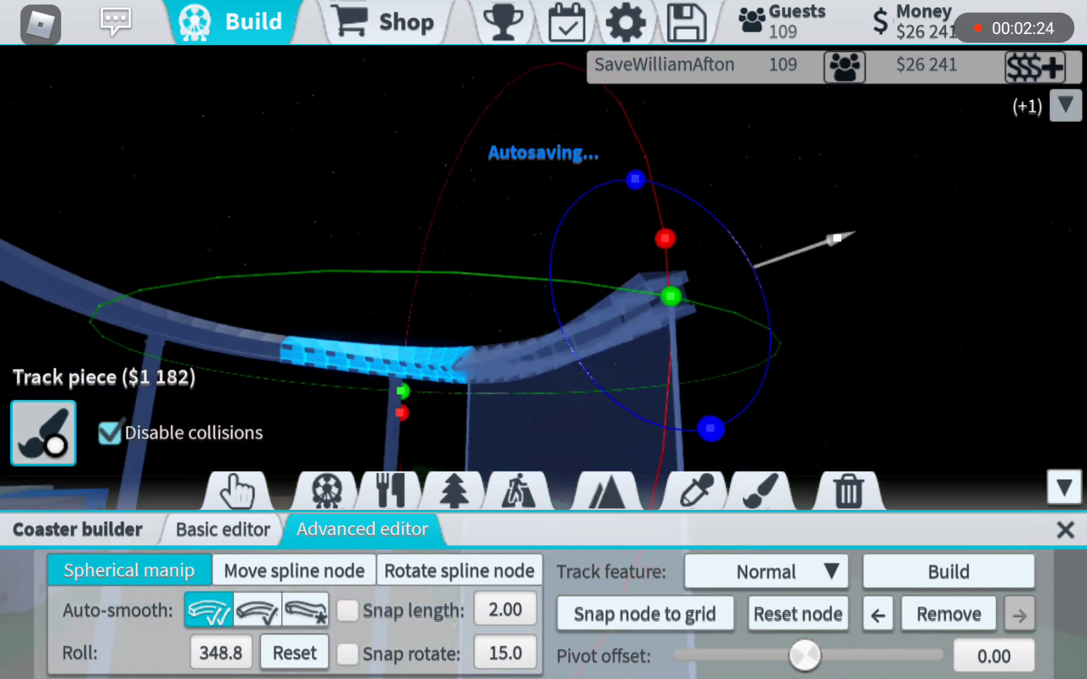
drag(425, 213, 553, 297)
Step: Set the node's yaw to 90° and move it in World space
click(306, 610)
click(459, 571)
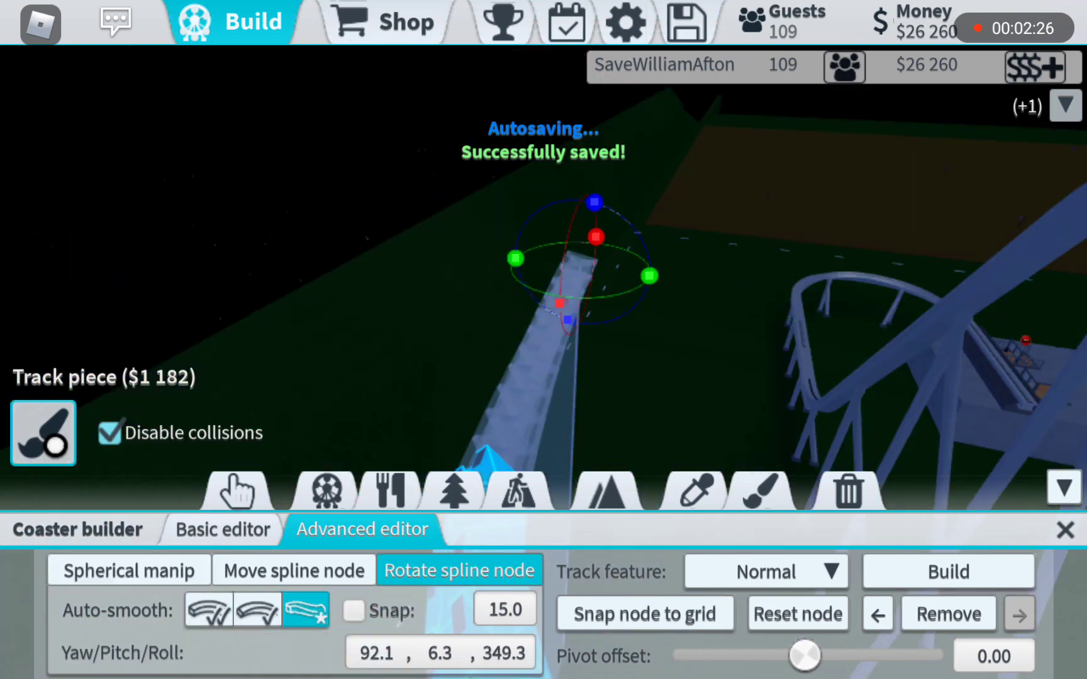
click(377, 652)
text(9)
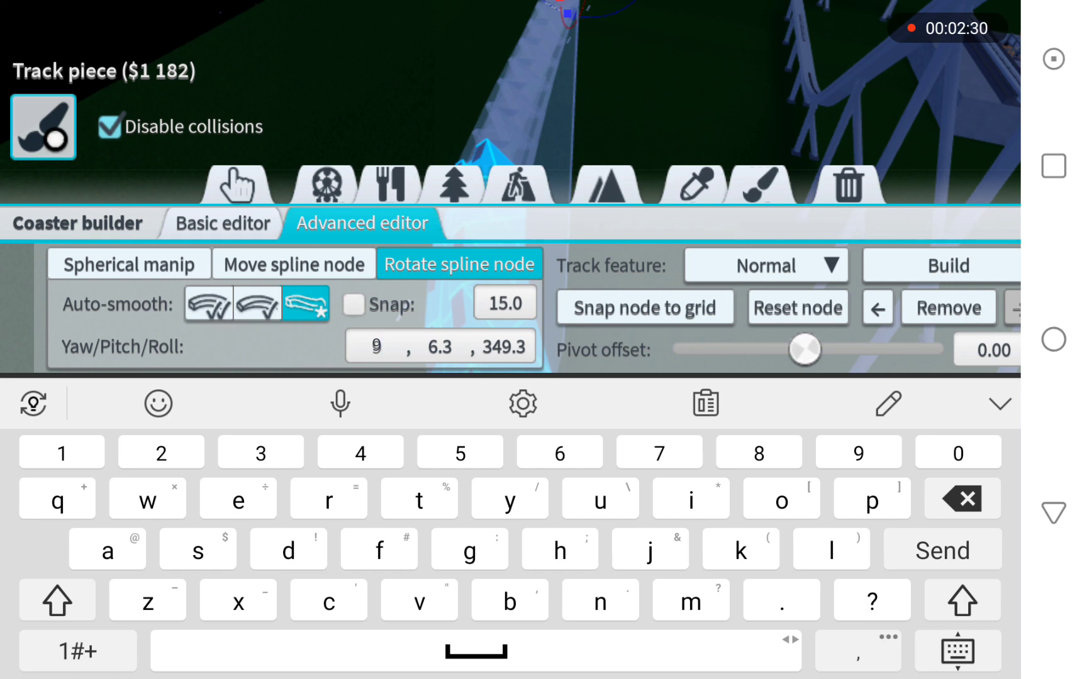
text(0.0)
key(Return)
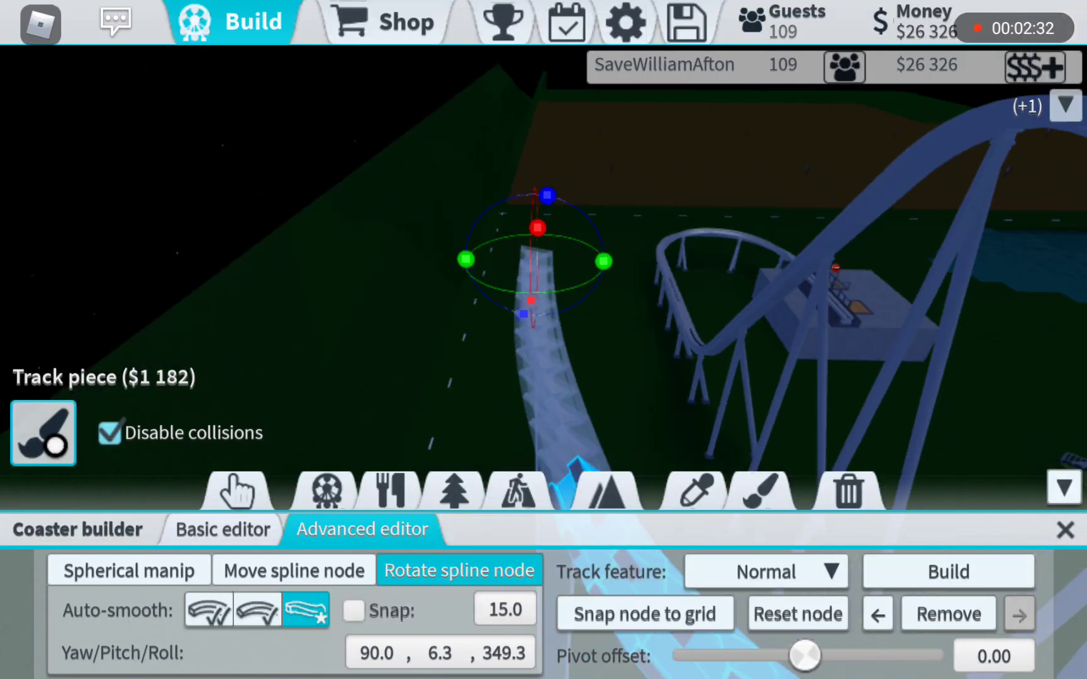
drag(764, 254, 798, 280)
click(294, 571)
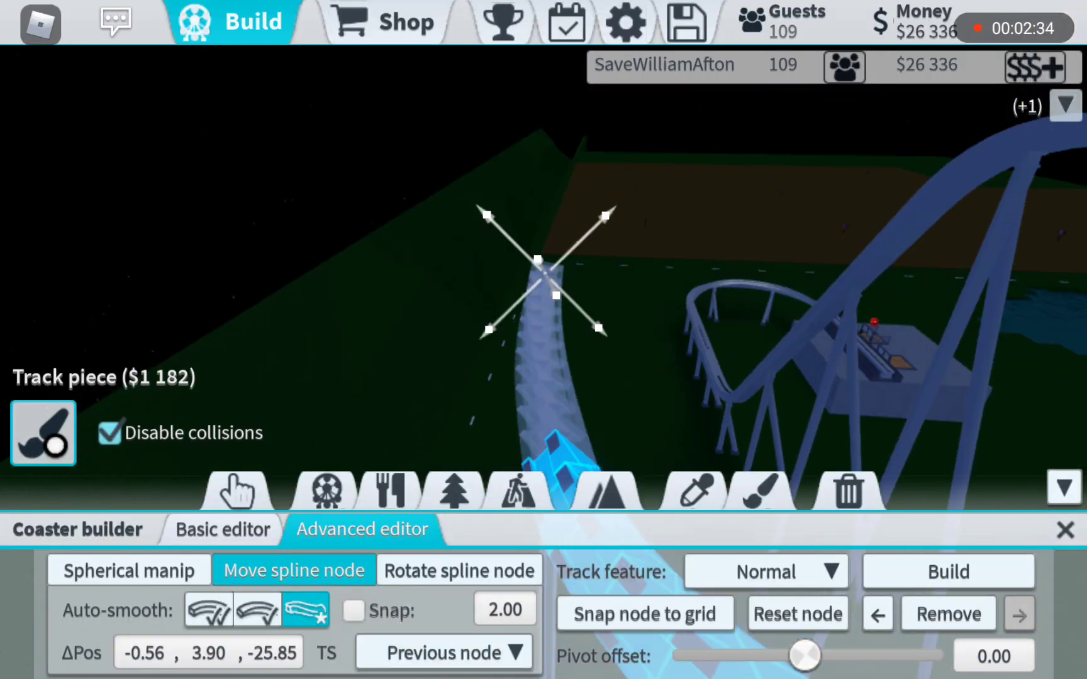
click(444, 653)
click(403, 482)
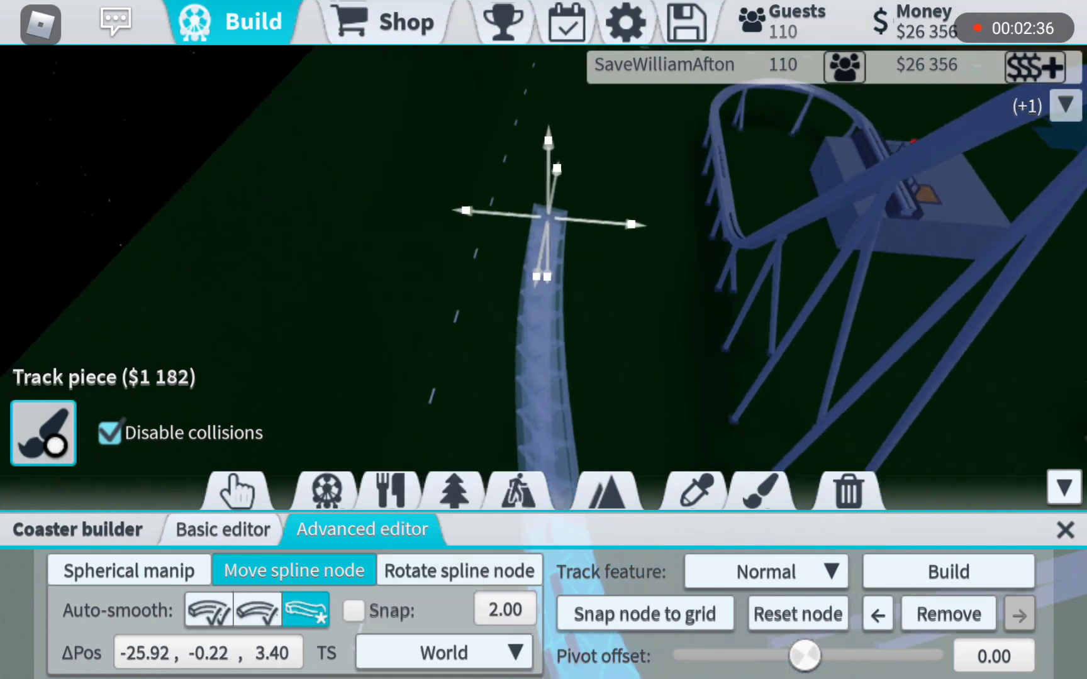
drag(551, 293, 563, 270)
drag(764, 297, 696, 255)
Step: Level the track node's pitch
click(129, 569)
drag(764, 339, 679, 297)
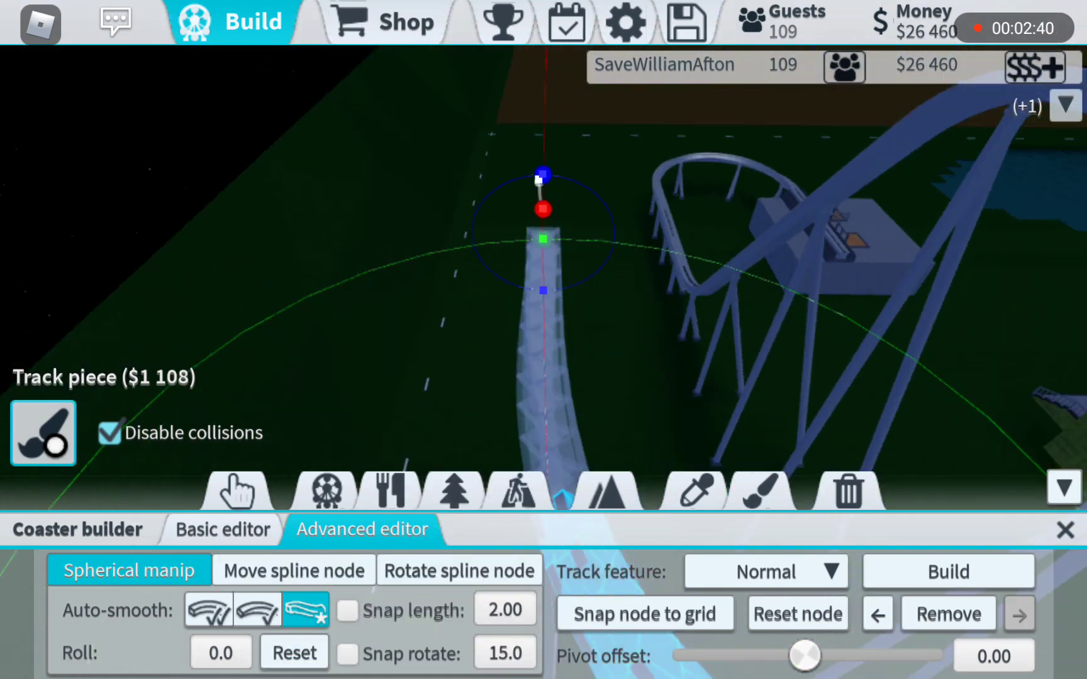
click(459, 569)
click(646, 614)
mouse_move(765, 340)
mouse_down()
mouse_move(848, 298)
mouse_move(722, 323)
mouse_move(814, 374)
mouse_up()
click(294, 569)
Step: Pull back, shorten, shift and raise the node, then build the piece
drag(509, 213, 595, 239)
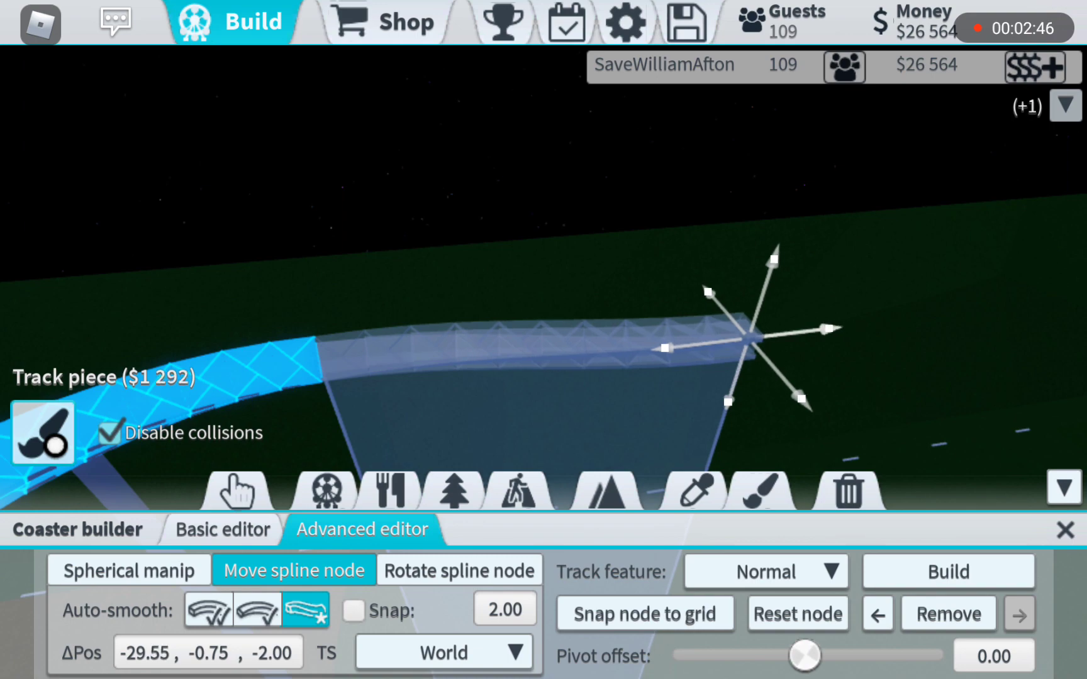
drag(666, 347, 565, 359)
mouse_move(510, 213)
mouse_down()
mouse_move(721, 238)
mouse_move(748, 220)
mouse_up()
drag(537, 398, 528, 387)
drag(510, 213, 561, 213)
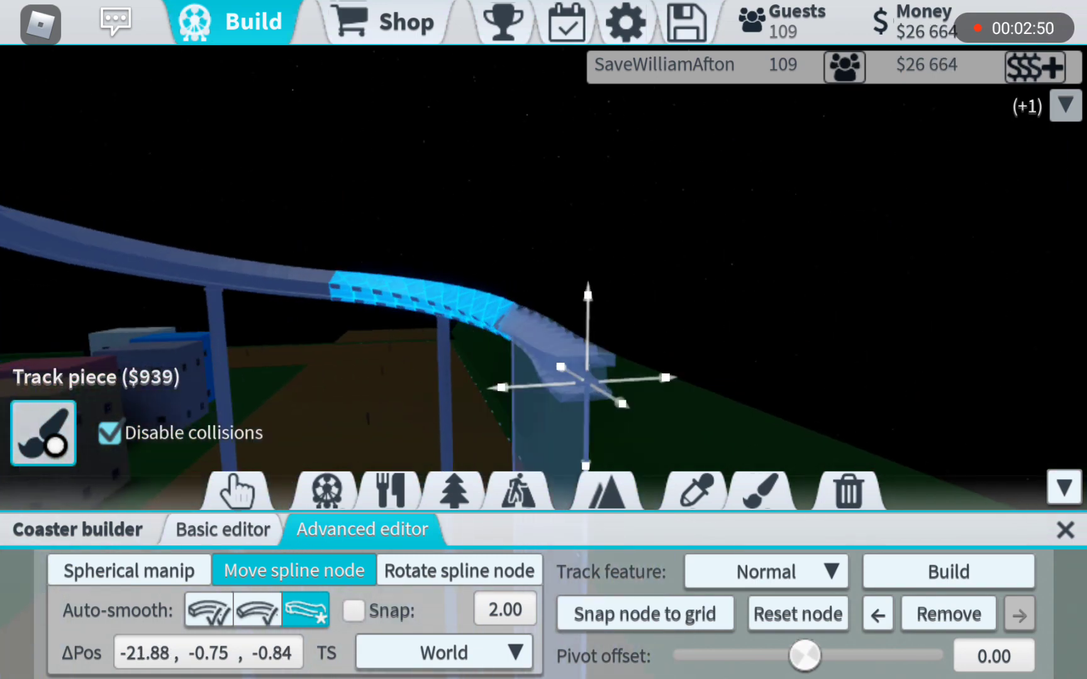
drag(582, 293, 587, 230)
drag(509, 170, 612, 187)
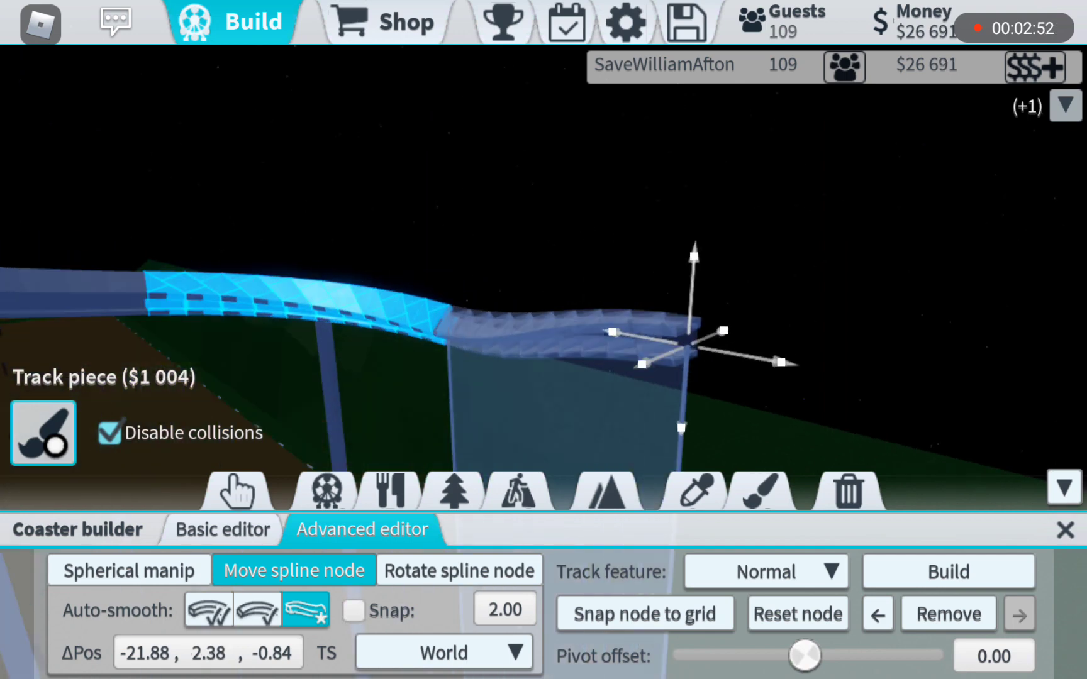
drag(782, 362, 861, 376)
click(948, 571)
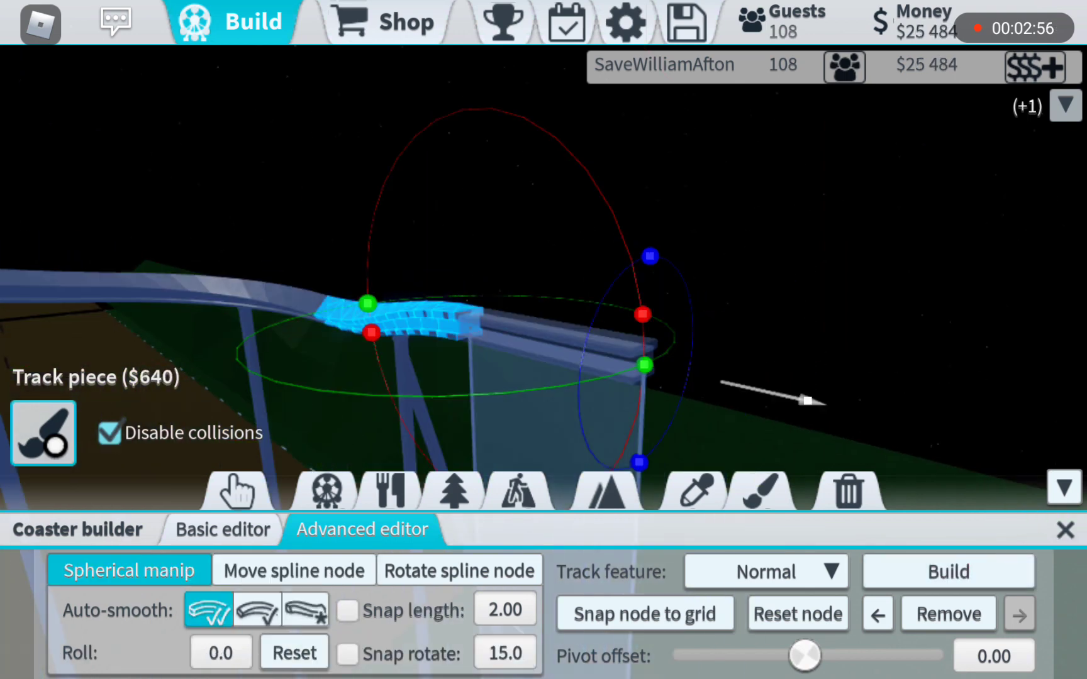
Step: Point the track end straight down at -90° pitch, lower it, and build the drop
drag(643, 314, 631, 424)
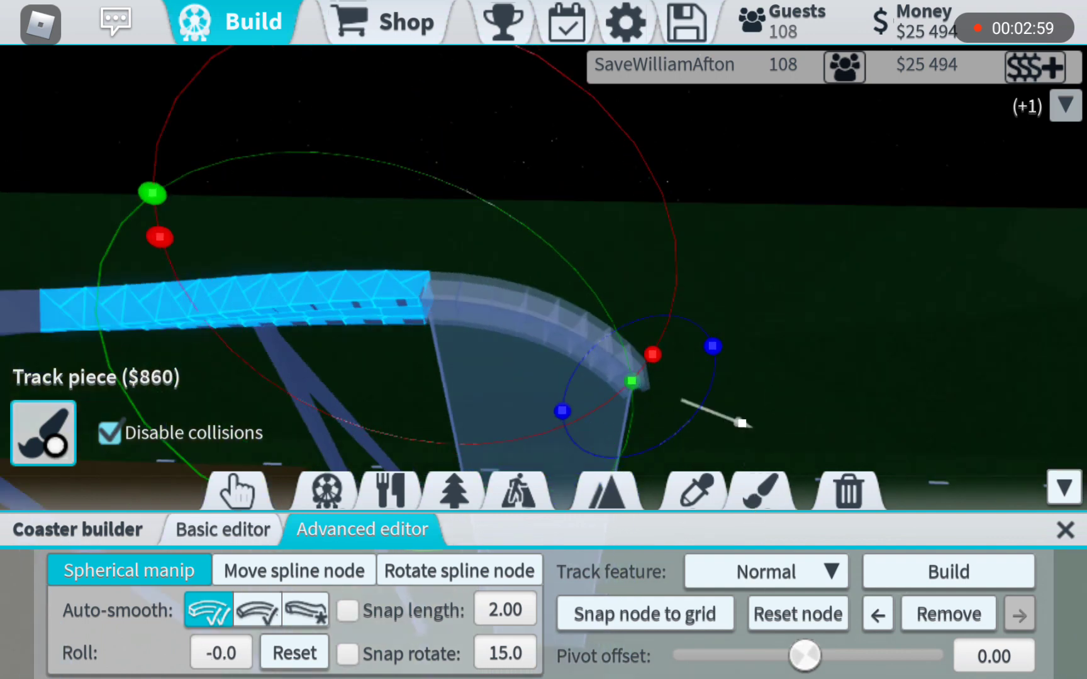
click(460, 570)
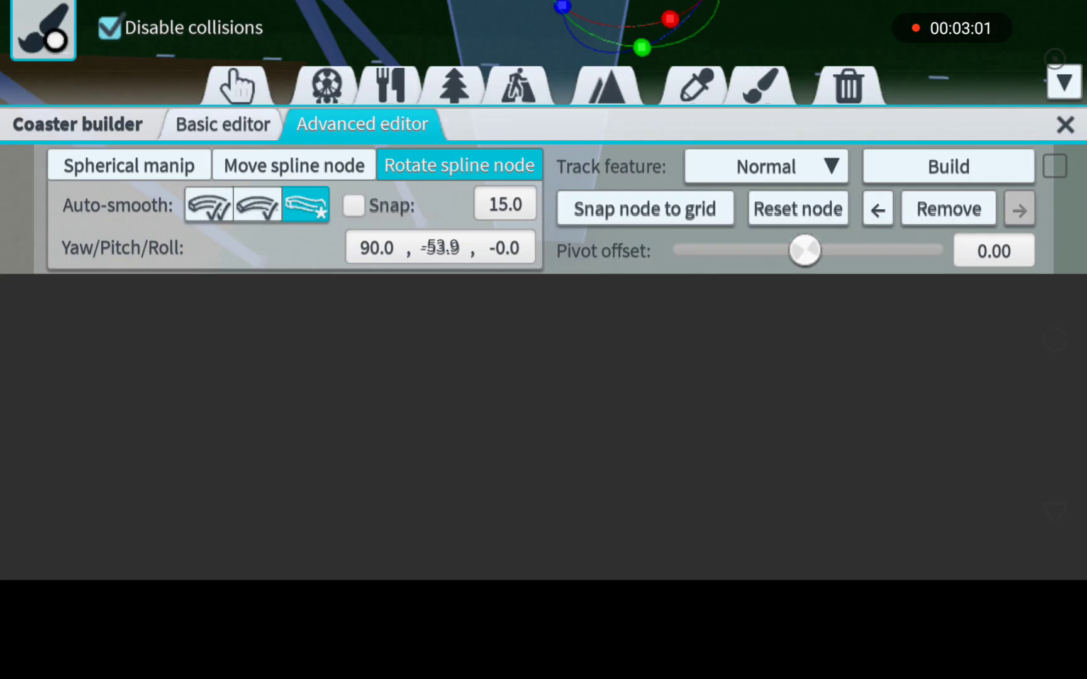
key(BackSpace)
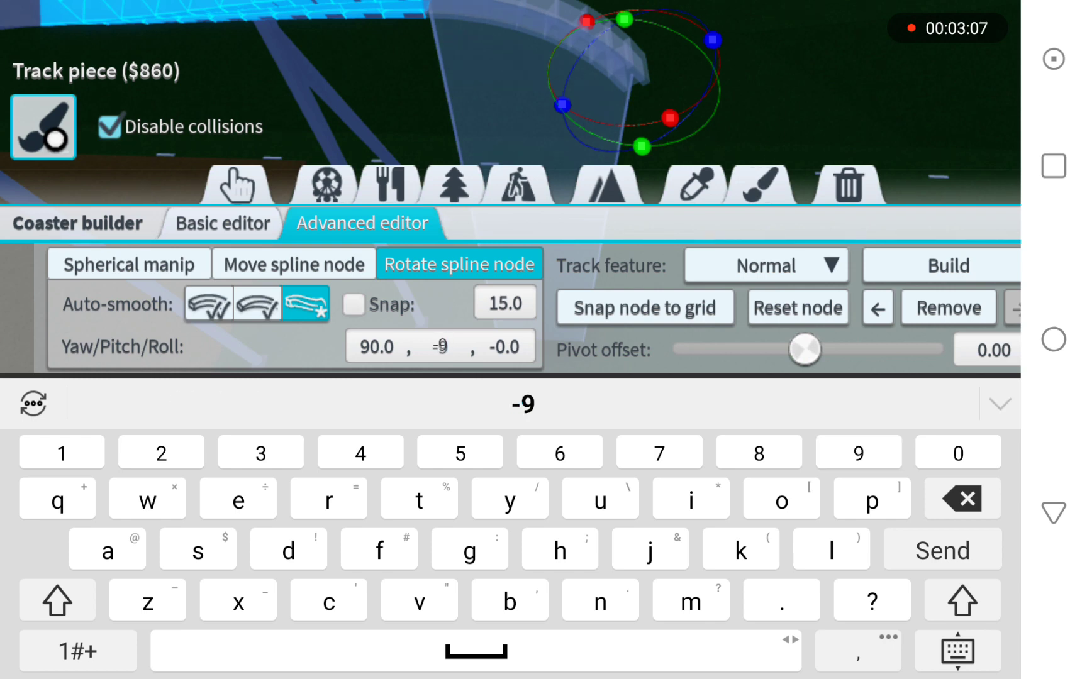
text(0)
key(Return)
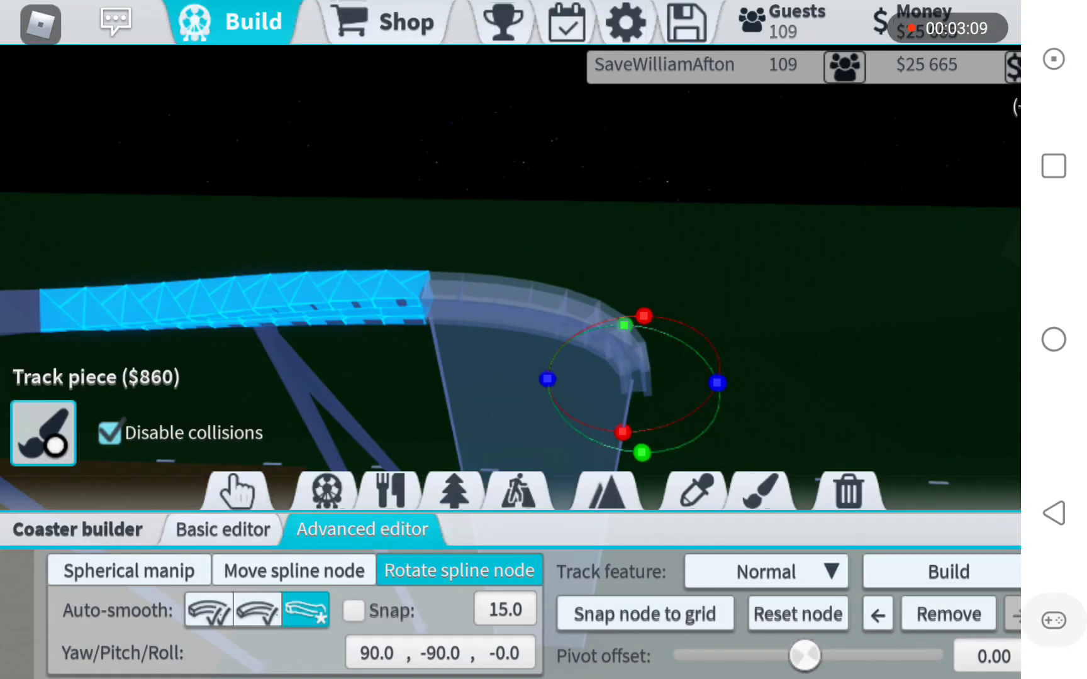
click(294, 570)
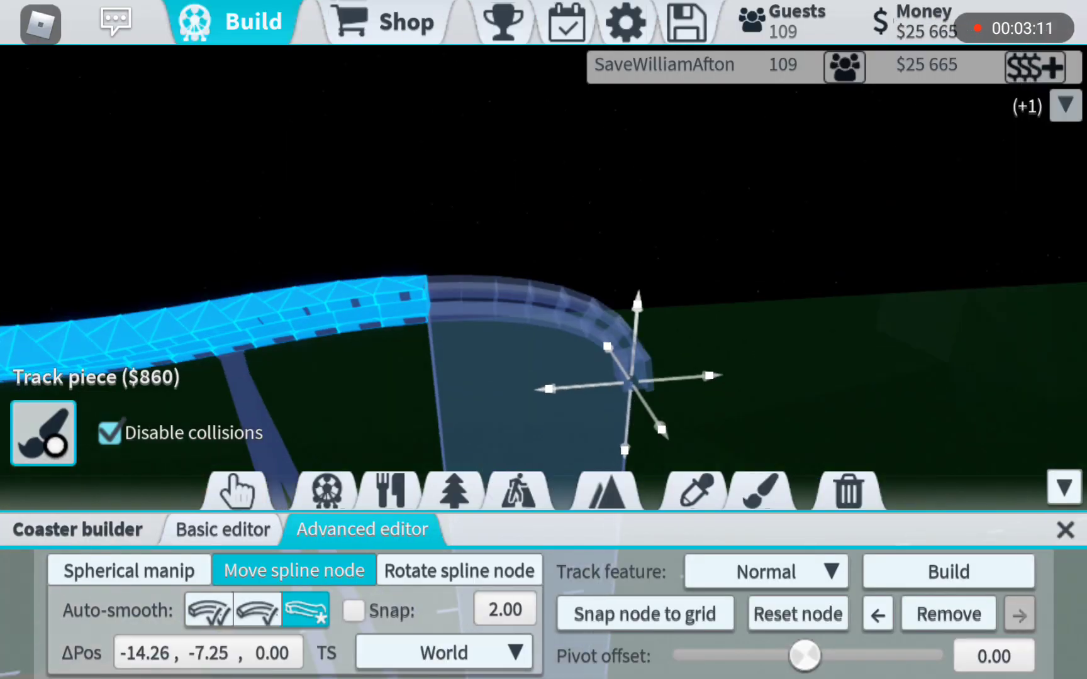
drag(637, 302, 633, 441)
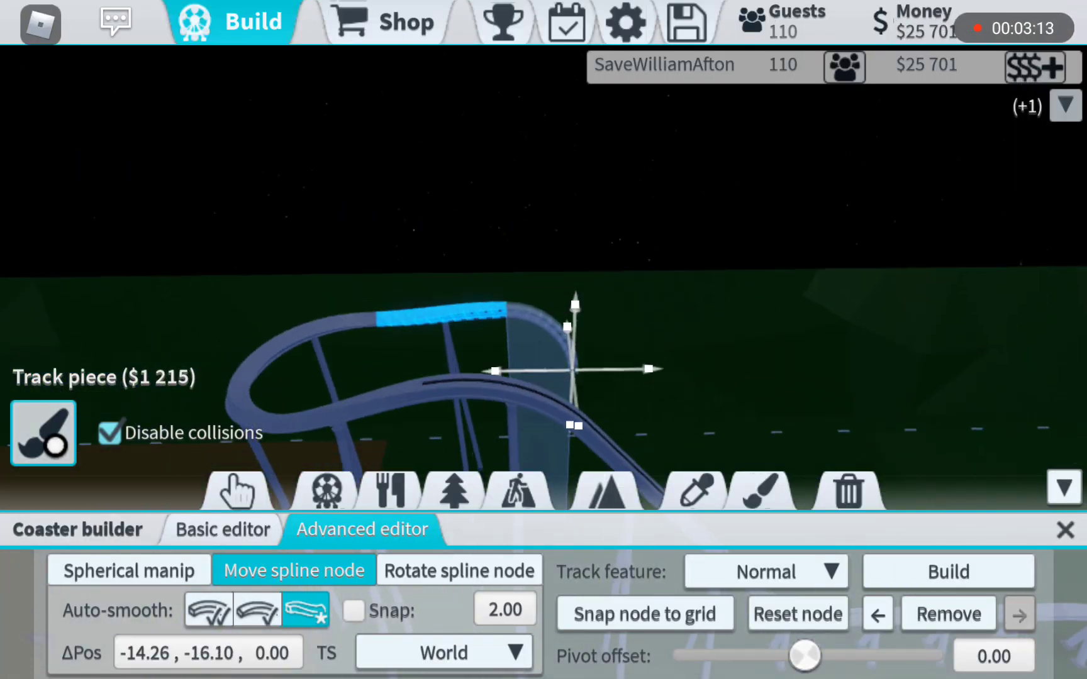
mouse_move(583, 344)
mouse_down()
mouse_move(586, 365)
mouse_move(609, 361)
mouse_up()
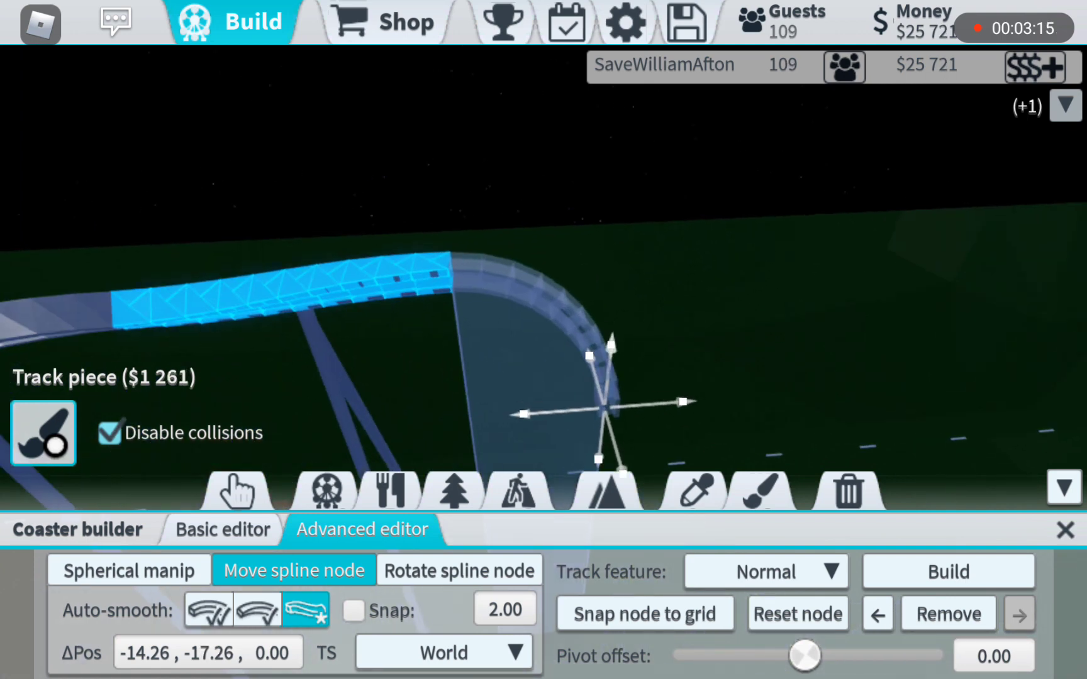
drag(528, 415, 509, 416)
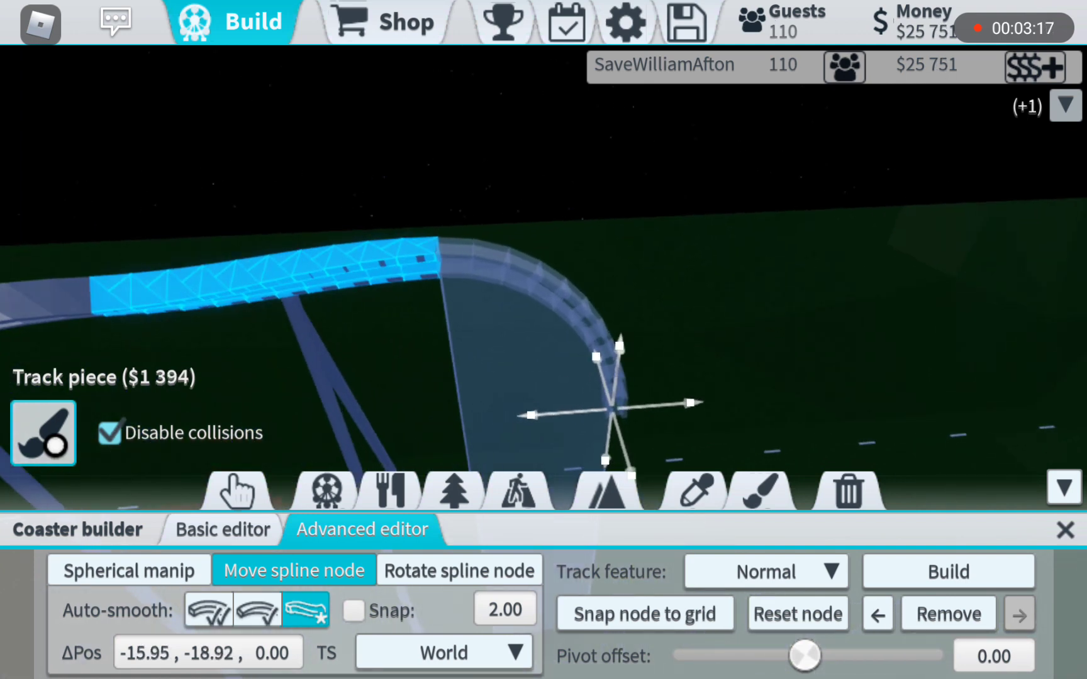
drag(614, 346, 618, 327)
click(948, 572)
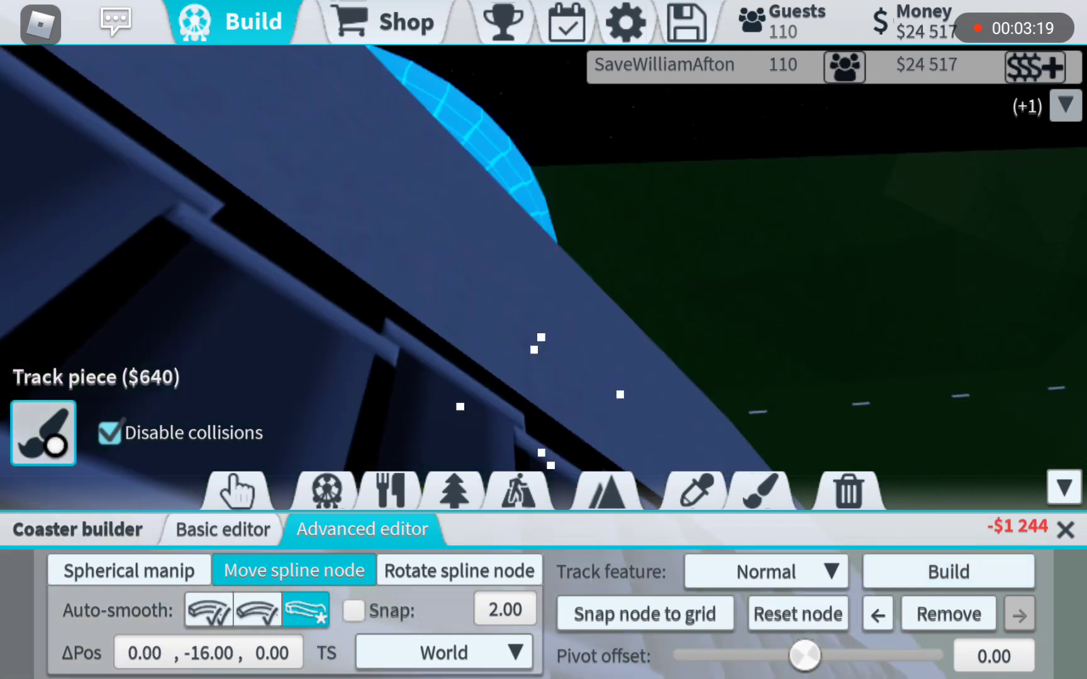
Step: Add the next piece with auto-smooth and curve its end to the left
drag(620, 393, 610, 385)
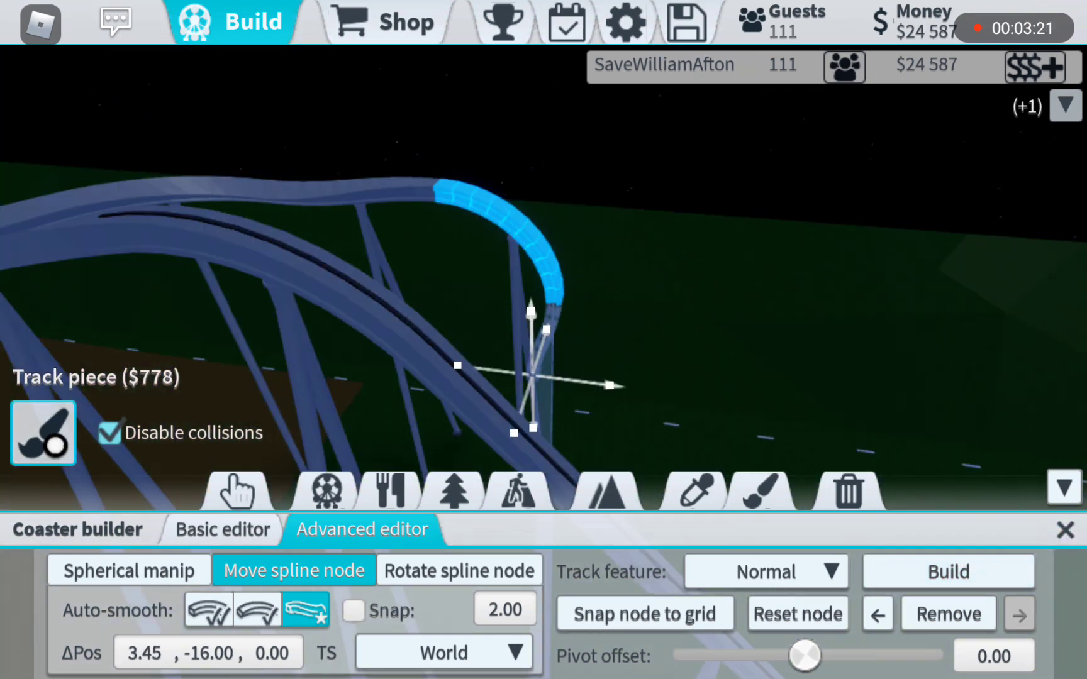
drag(532, 361, 532, 373)
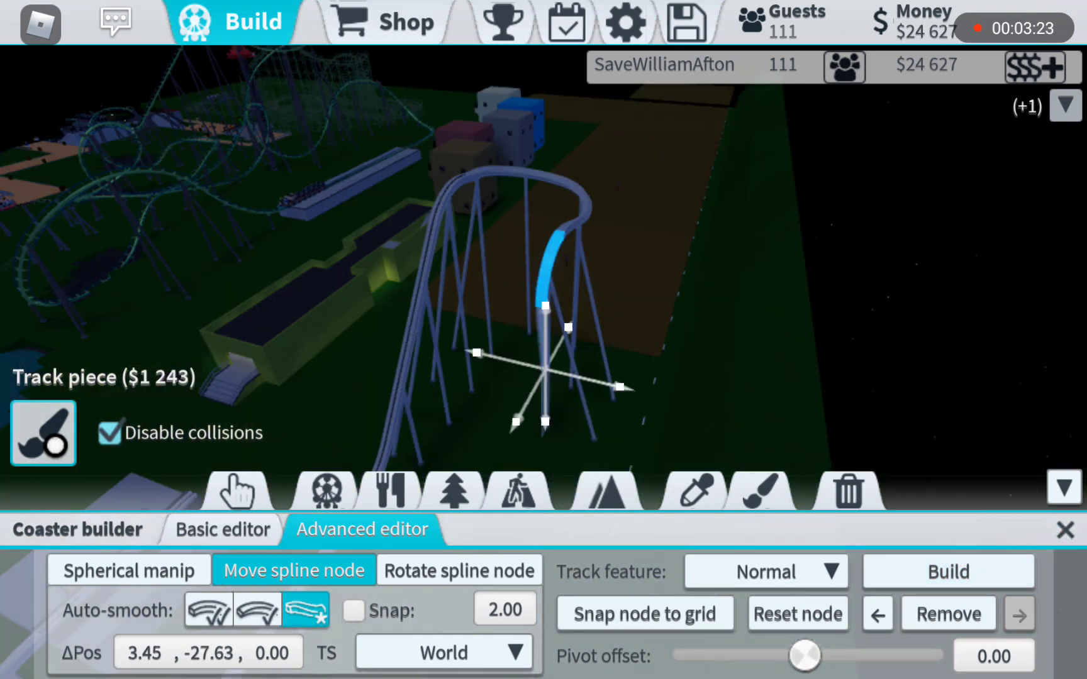
mouse_move(764, 298)
mouse_down()
mouse_move(595, 280)
mouse_move(637, 288)
mouse_move(637, 254)
mouse_move(739, 289)
mouse_up()
click(797, 614)
click(209, 609)
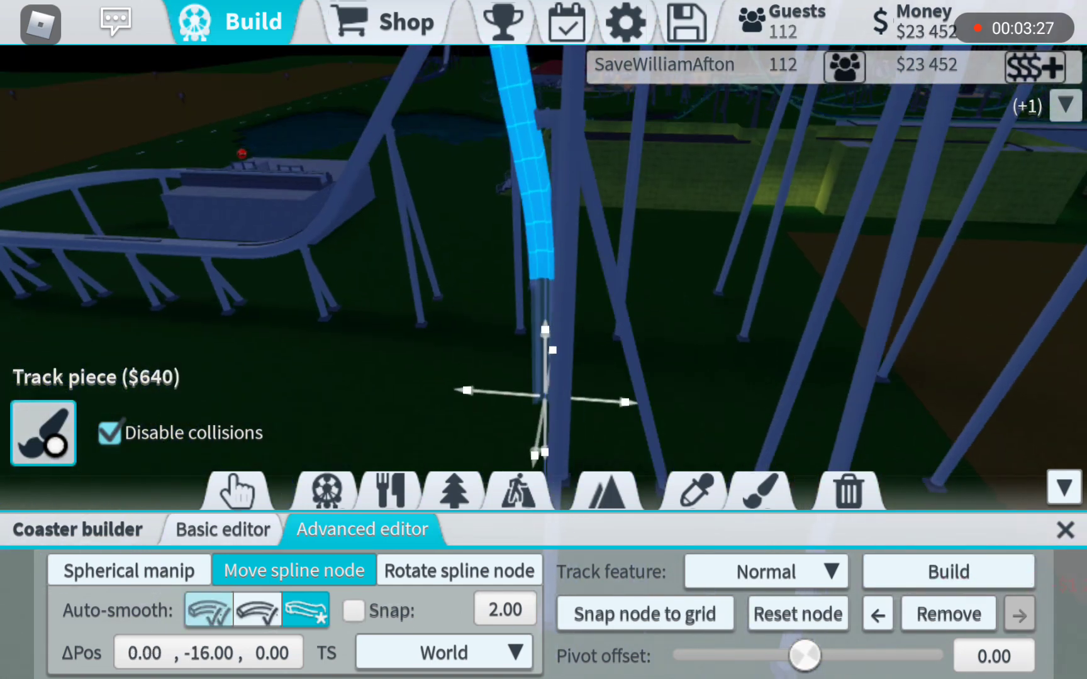
drag(466, 392, 368, 383)
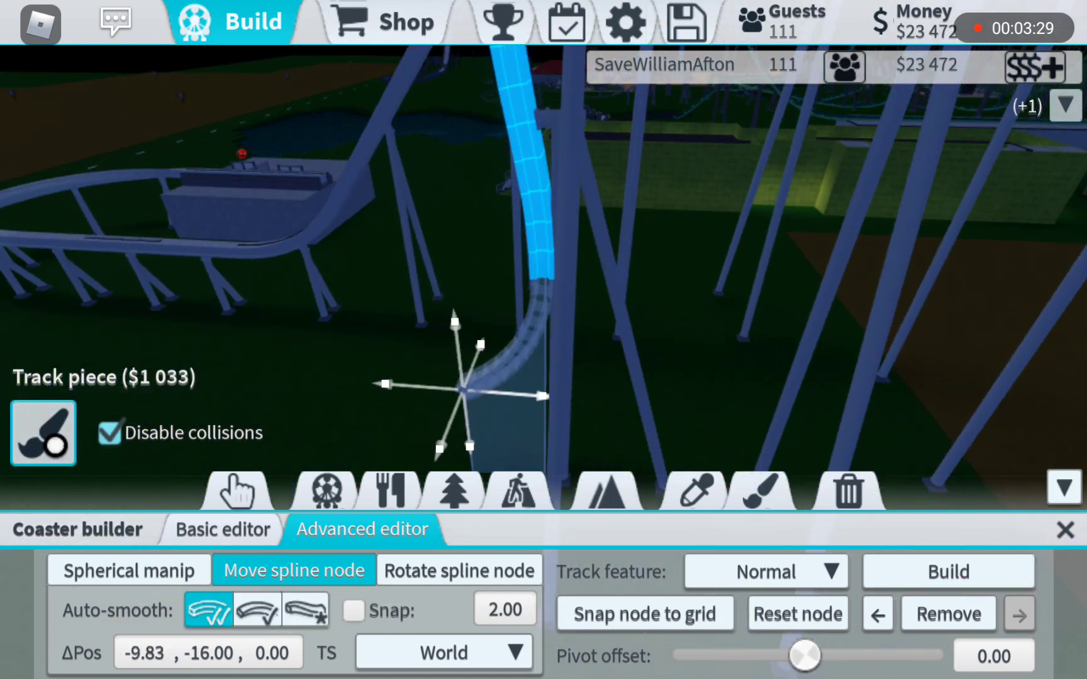
mouse_move(464, 390)
mouse_down()
mouse_move(507, 381)
mouse_move(515, 451)
mouse_move(599, 455)
mouse_move(597, 430)
mouse_up()
click(129, 570)
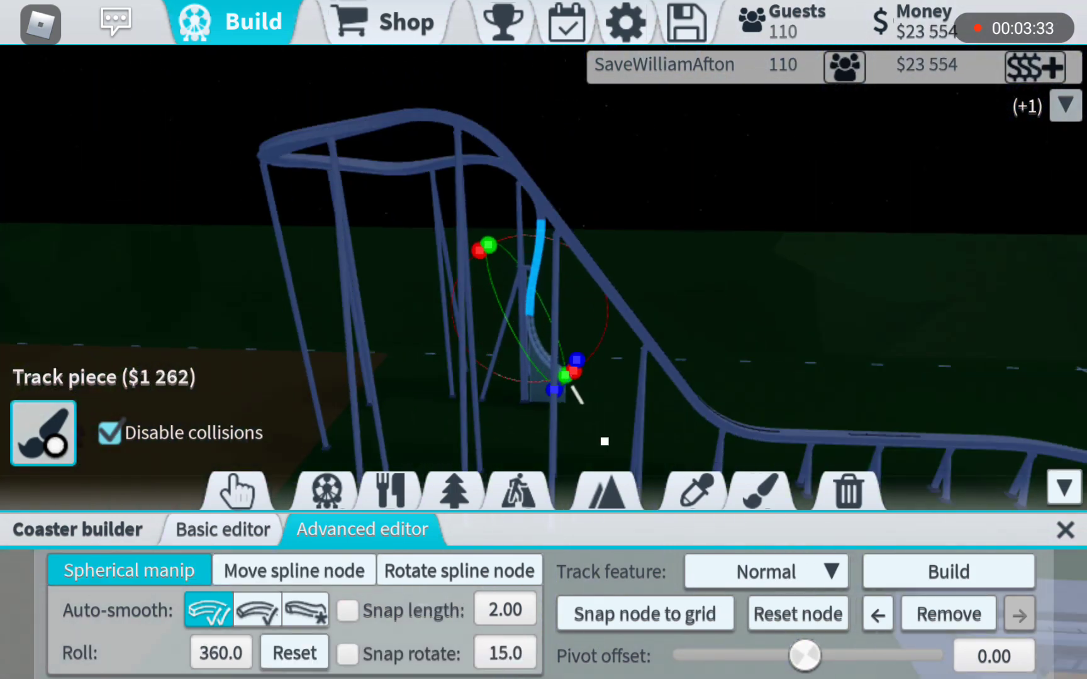
Step: Build and shorten the descending curve, then remove the bad piece and reset the node
click(948, 571)
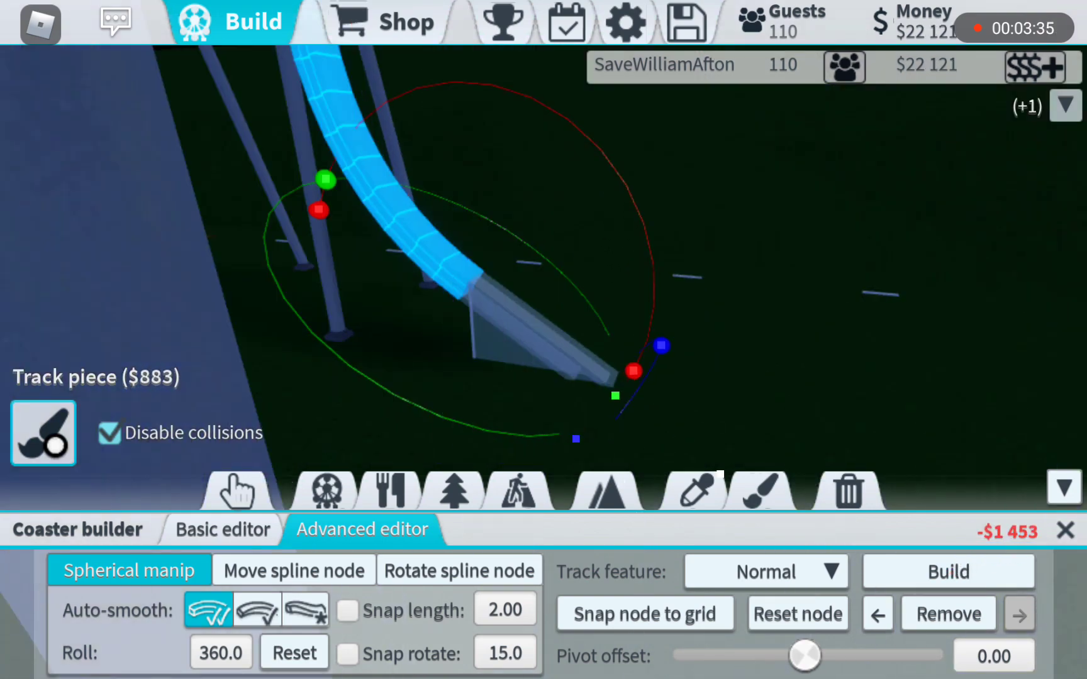
mouse_move(724, 482)
mouse_down()
mouse_move(800, 383)
mouse_move(694, 352)
mouse_move(801, 362)
mouse_move(759, 355)
mouse_up()
click(948, 571)
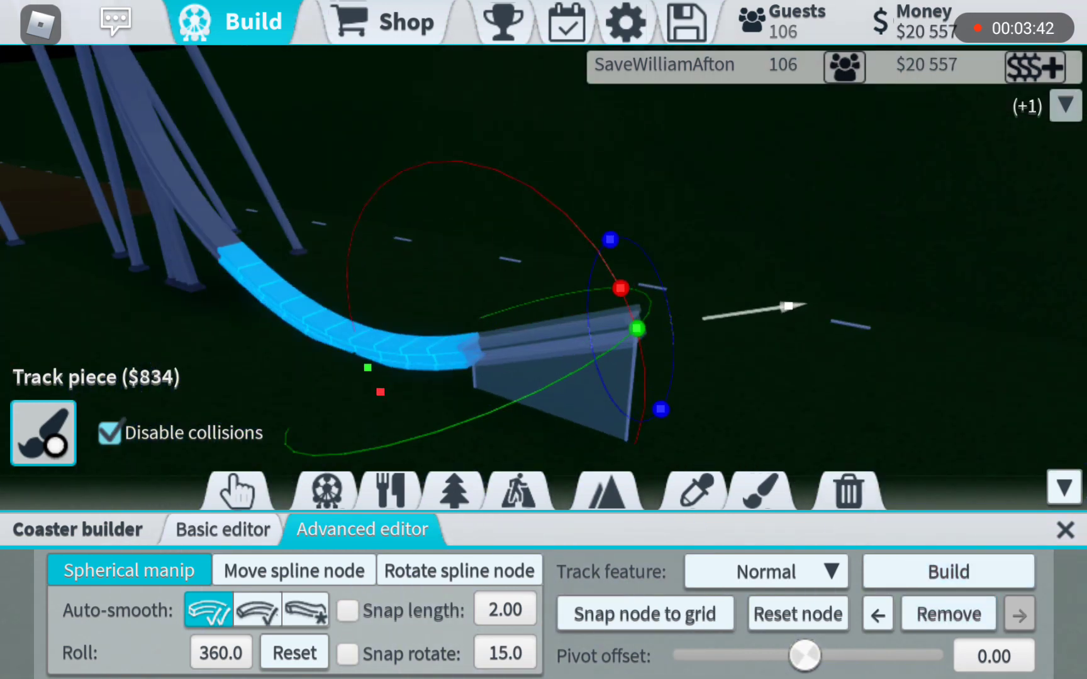
click(948, 613)
click(645, 614)
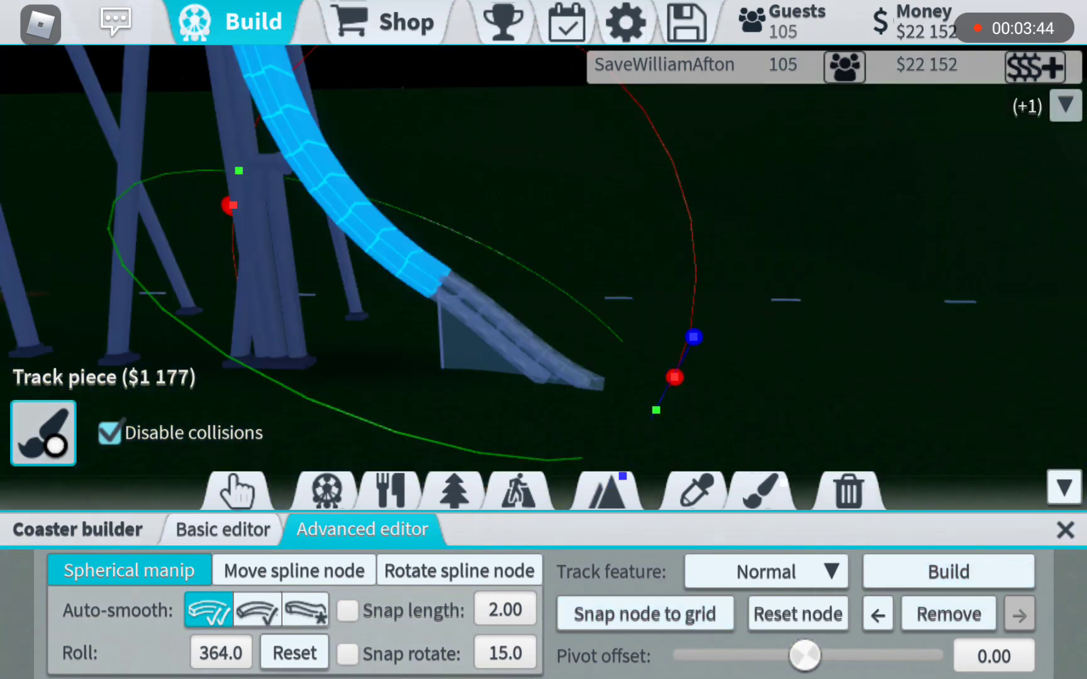
click(797, 613)
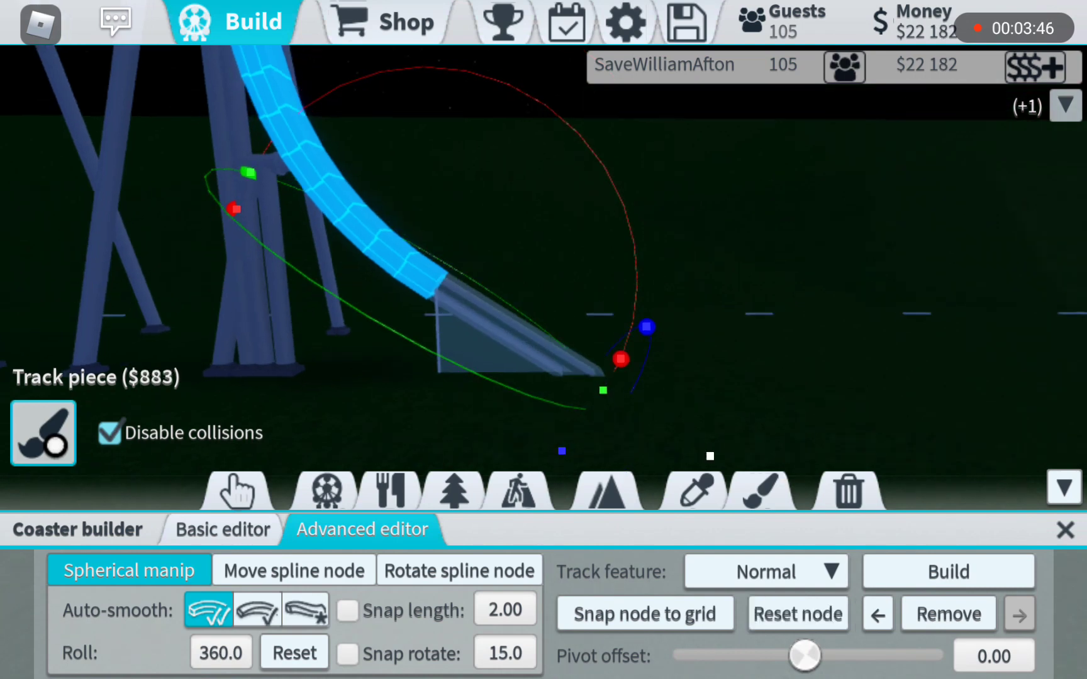
Step: Set the node pitch to 0, stretch it into a long flat run, and build it
mouse_move(620, 359)
mouse_down()
mouse_move(633, 314)
mouse_move(649, 339)
mouse_up()
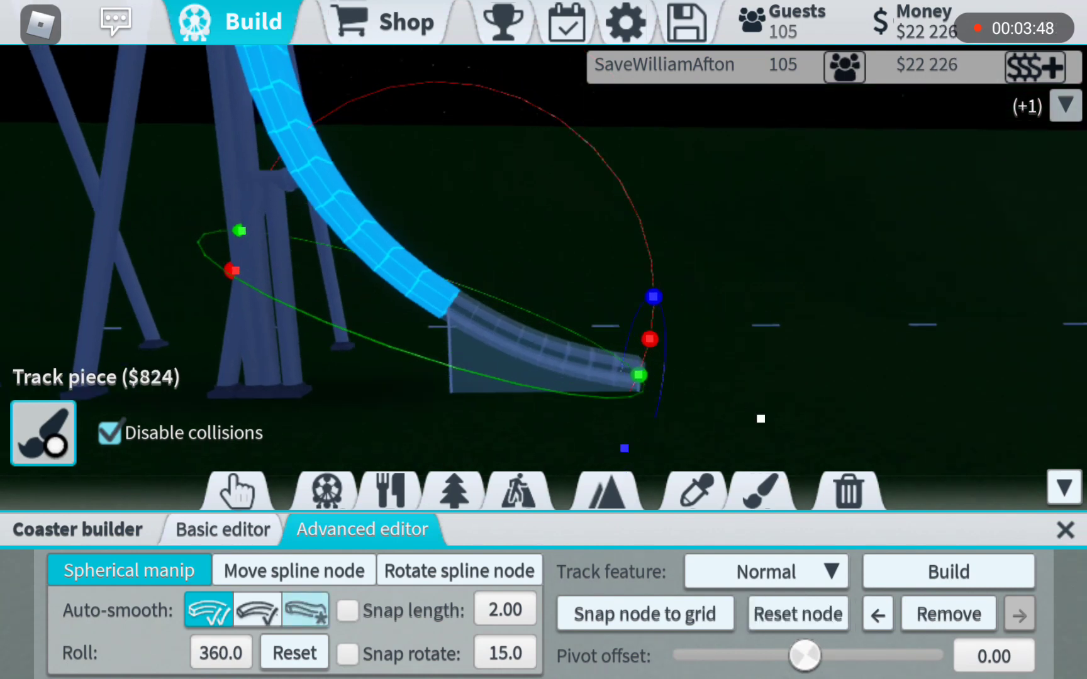
click(460, 570)
click(442, 652)
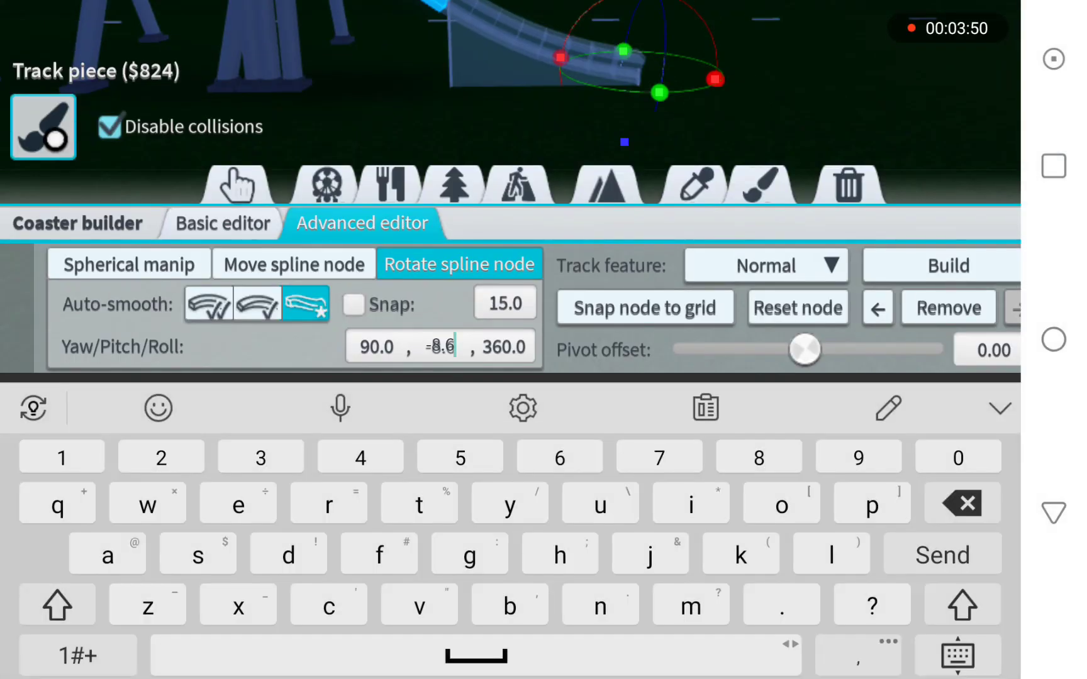
text(0)
key(Return)
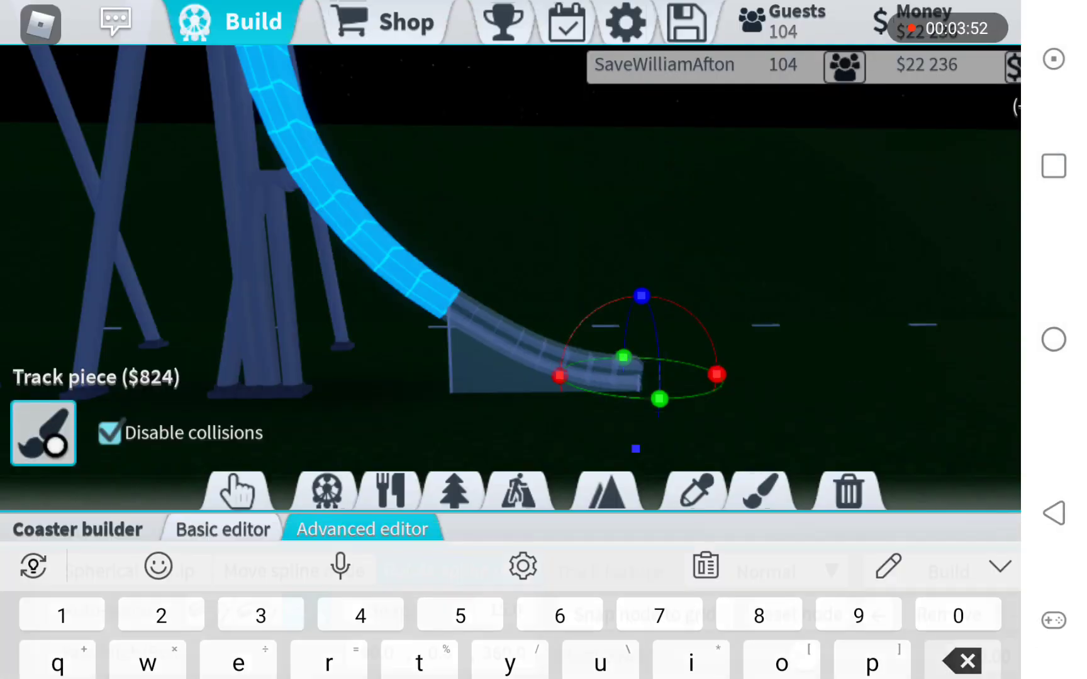
click(294, 570)
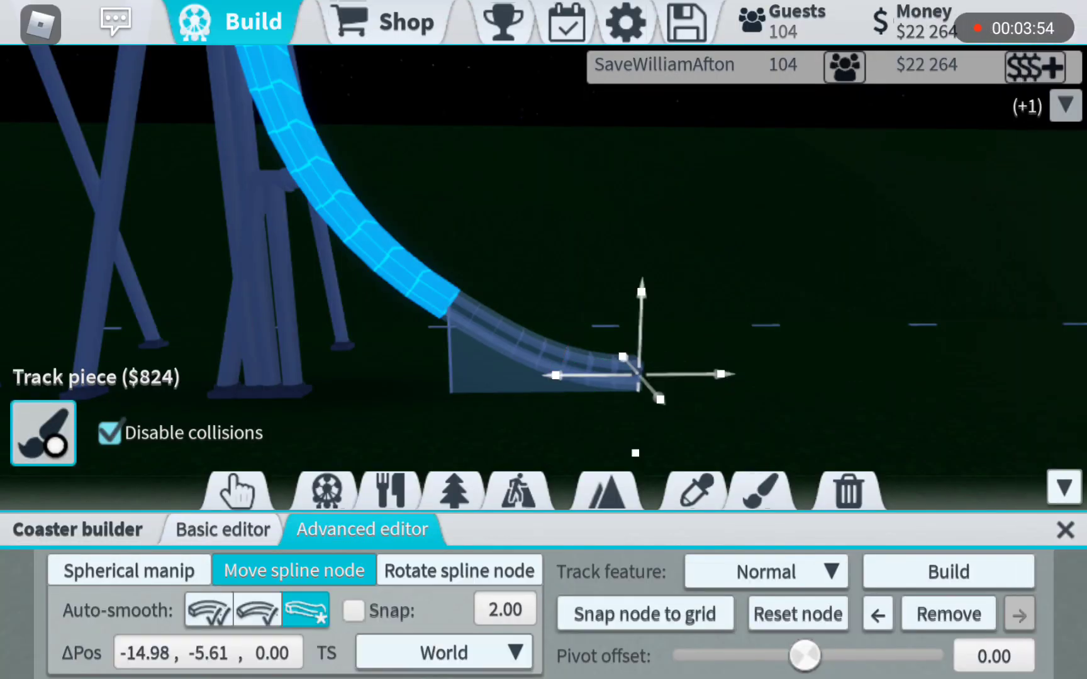
drag(849, 297, 815, 238)
drag(730, 375, 874, 380)
mouse_move(848, 254)
mouse_down()
mouse_move(764, 212)
mouse_move(680, 195)
mouse_move(645, 212)
mouse_up()
drag(764, 255, 595, 254)
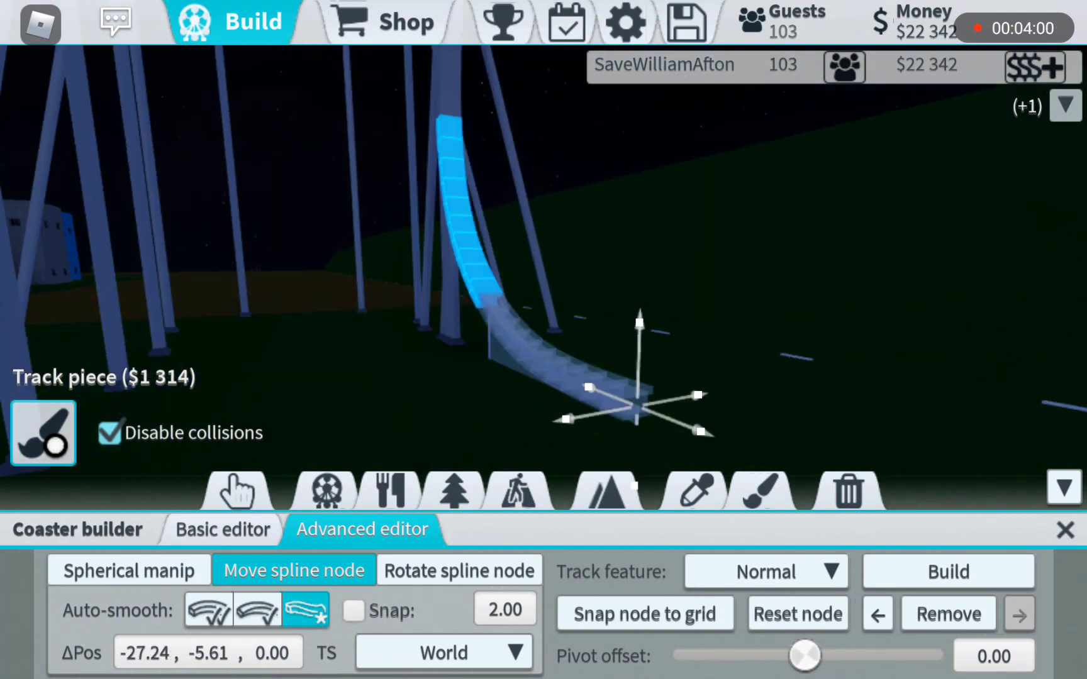
click(948, 572)
Step: Pick a steep up-slope piece from More pieces in the standard track set
click(222, 530)
drag(764, 255, 510, 289)
click(942, 656)
click(776, 470)
drag(594, 254, 849, 255)
Step: Bank the next piece to about 70° and build the climbing piece
drag(594, 255, 764, 255)
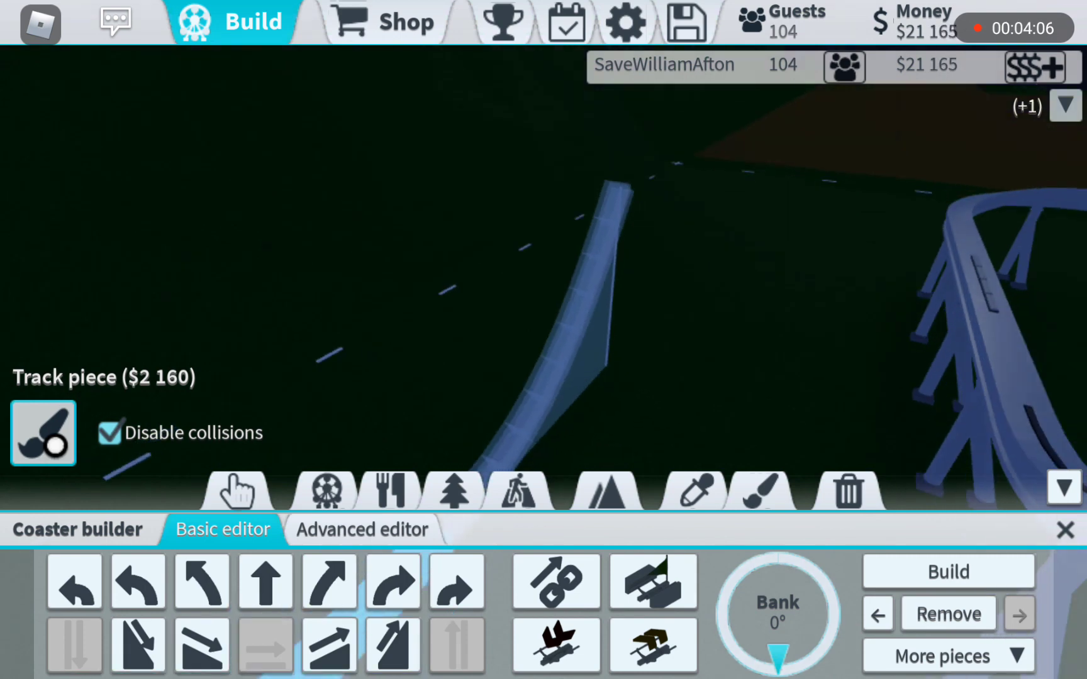
drag(778, 654, 730, 629)
drag(764, 255, 552, 272)
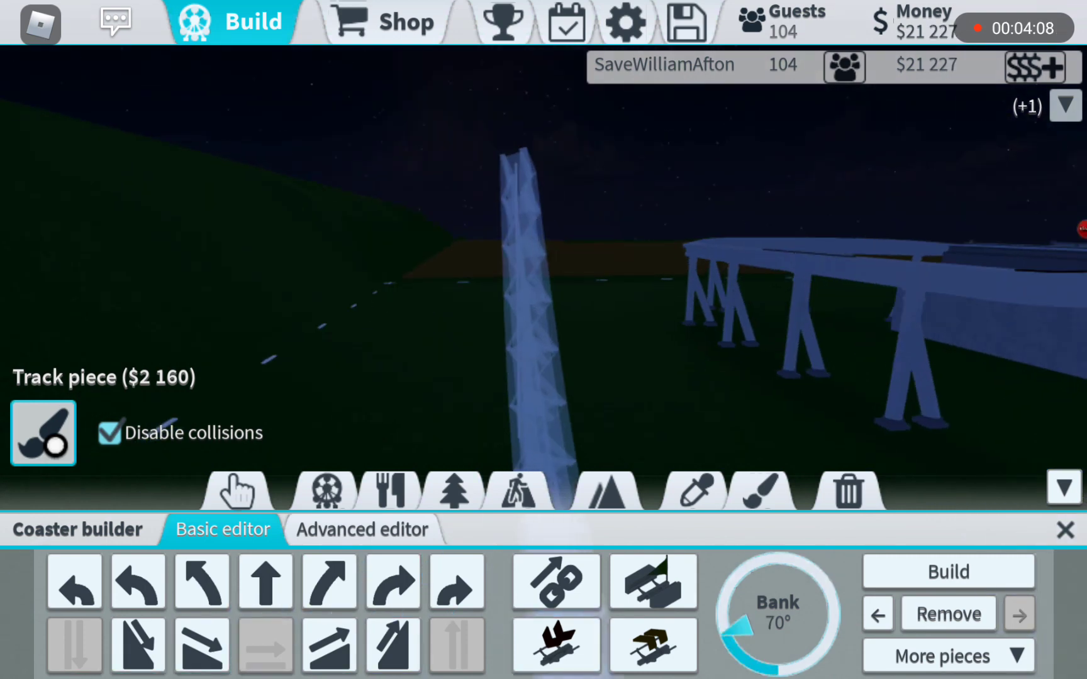
mouse_move(726, 629)
mouse_down()
mouse_move(722, 611)
mouse_move(768, 665)
mouse_move(788, 666)
mouse_move(778, 655)
mouse_up()
click(948, 571)
Step: In the Advanced editor, raise the track end node up and out and change the smoothing style
click(361, 529)
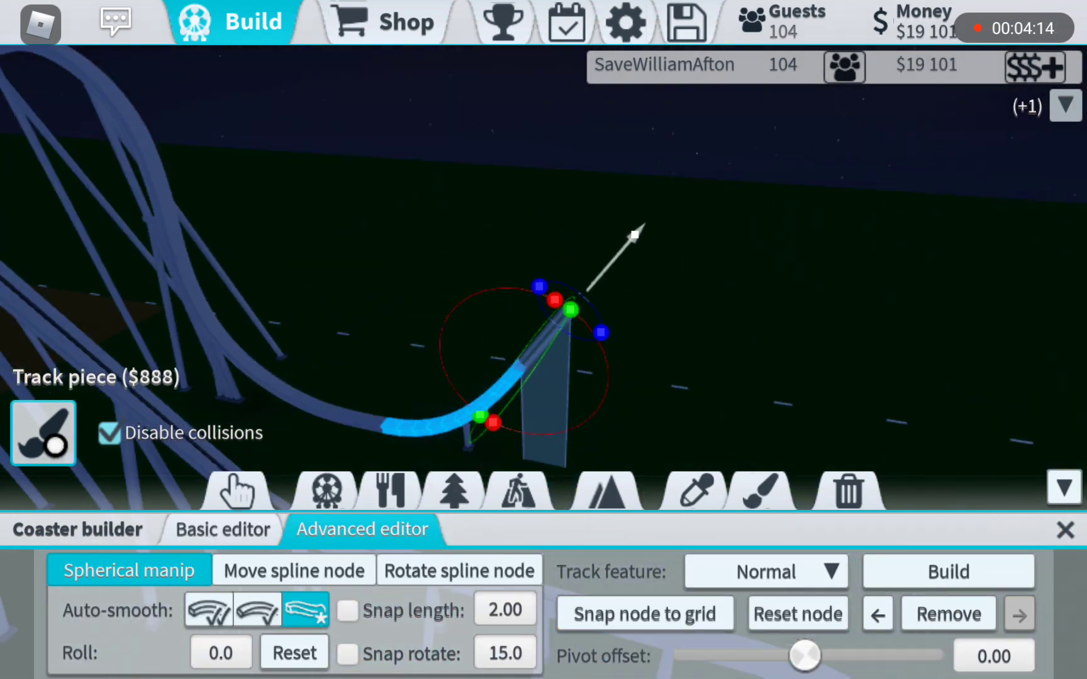
mouse_move(620, 248)
mouse_down()
mouse_move(679, 189)
mouse_move(671, 193)
mouse_up()
scroll(671, 254, up, 3)
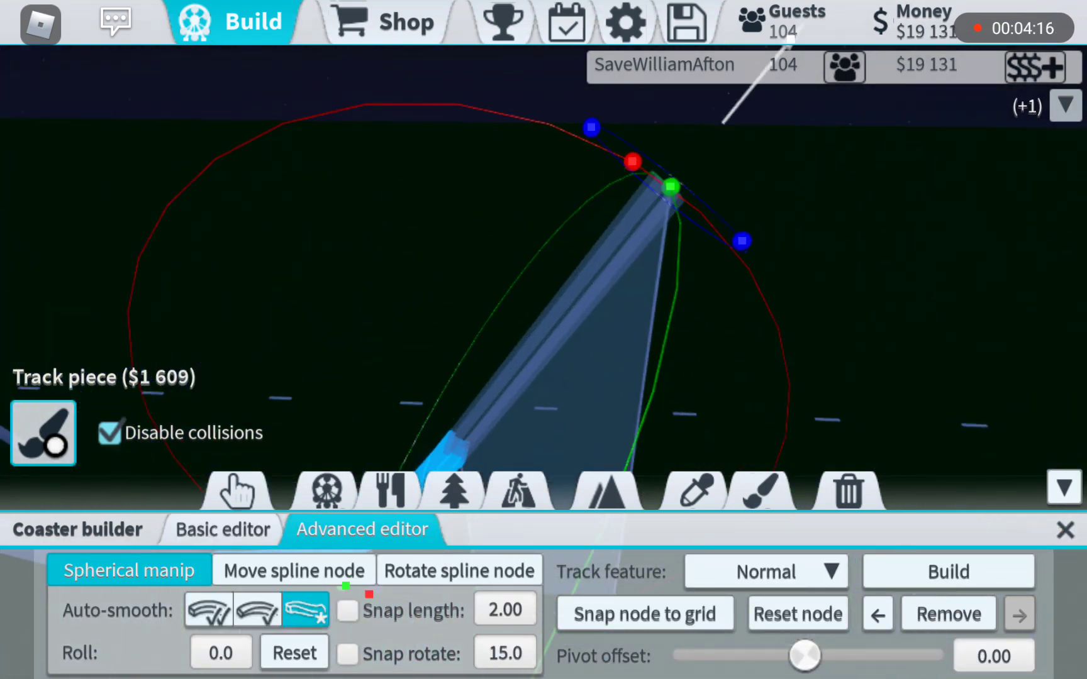
drag(510, 323, 442, 289)
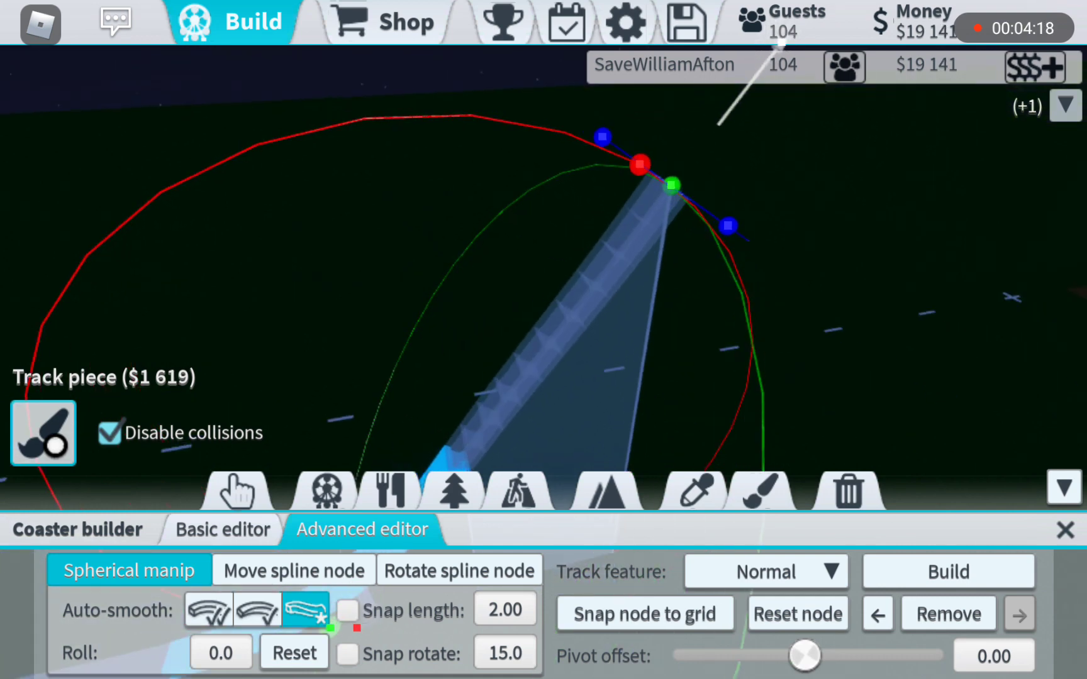
click(257, 610)
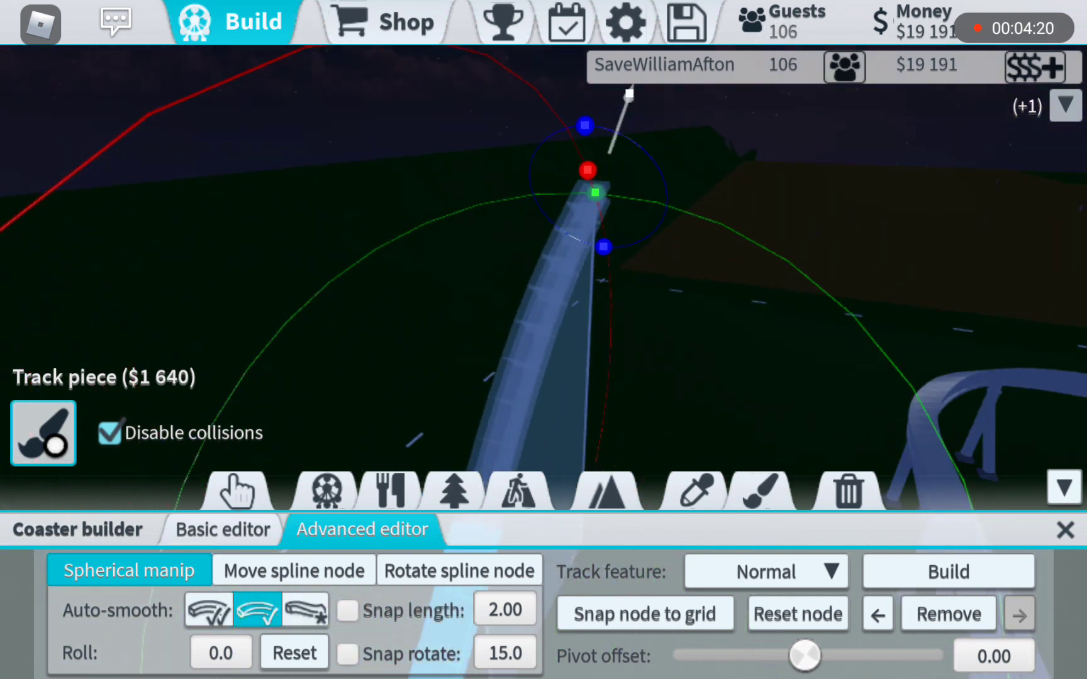
drag(764, 254, 722, 356)
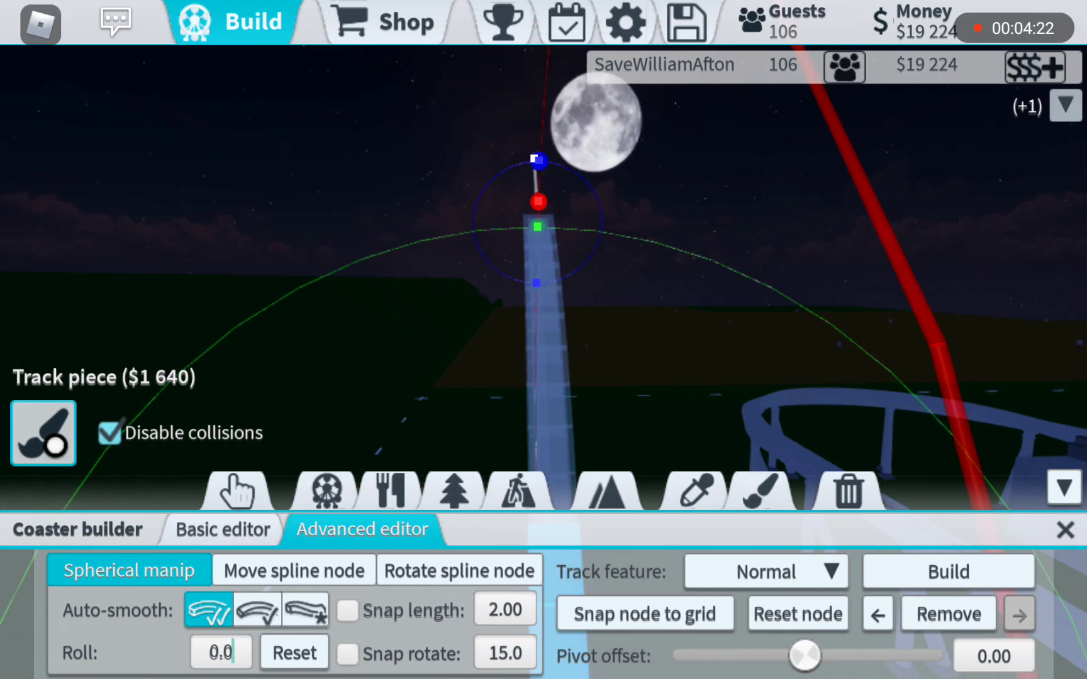
Step: Set the node's roll to 270°, then to 90°, and place the piece
key(BackSpace)
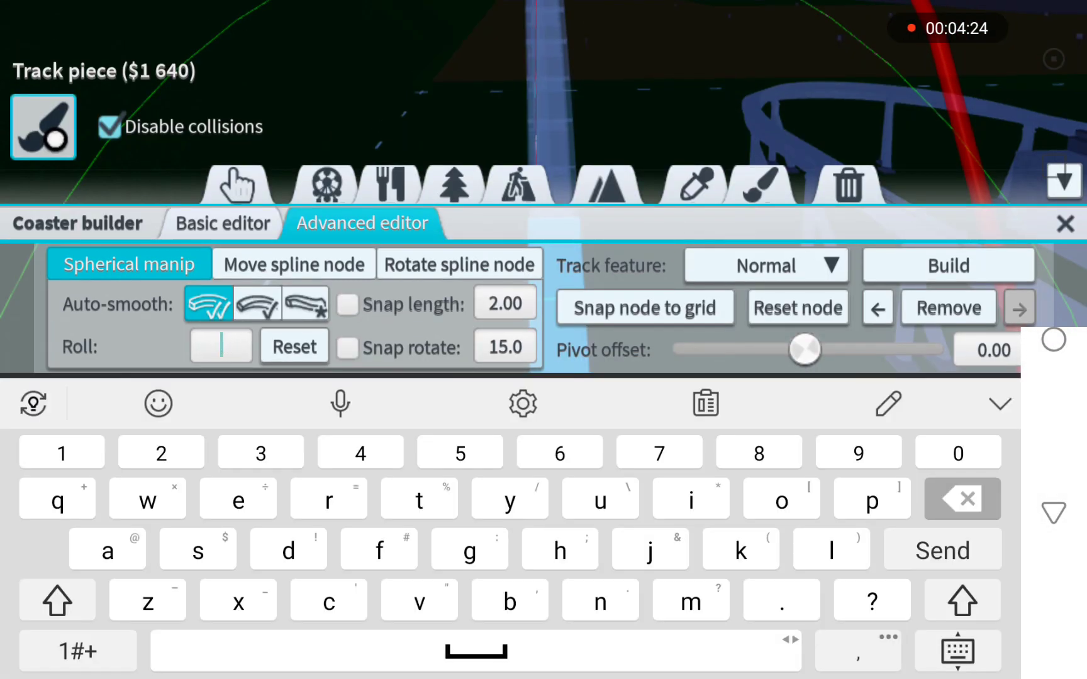
text(270)
click(941, 550)
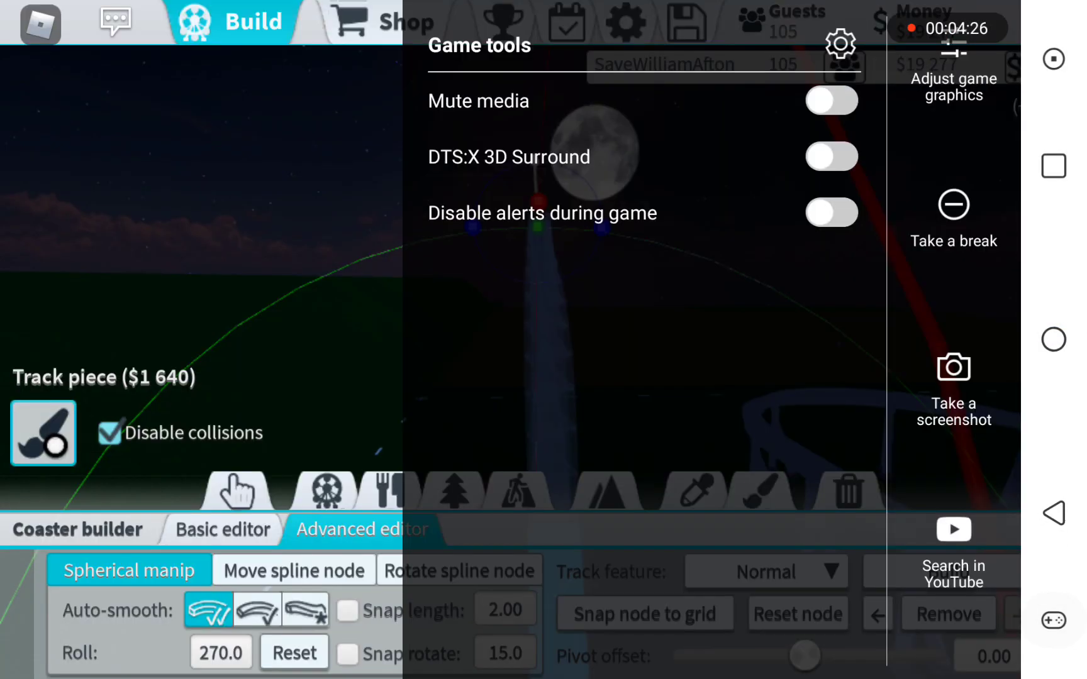
drag(509, 255, 730, 255)
click(222, 654)
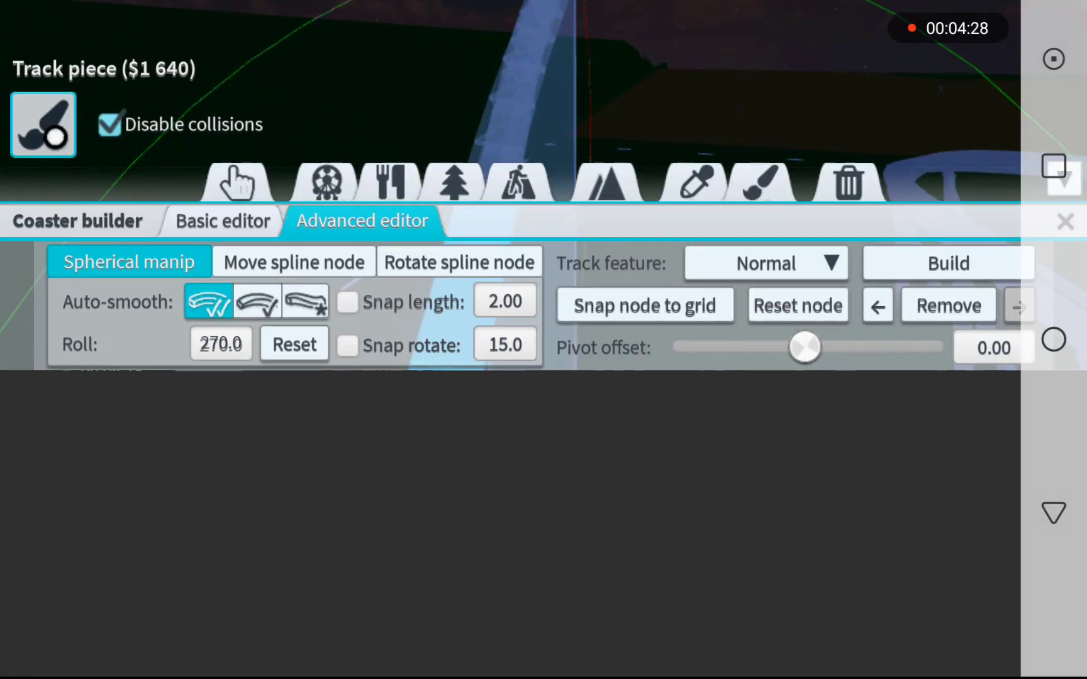
key(BackSpace)
text(90)
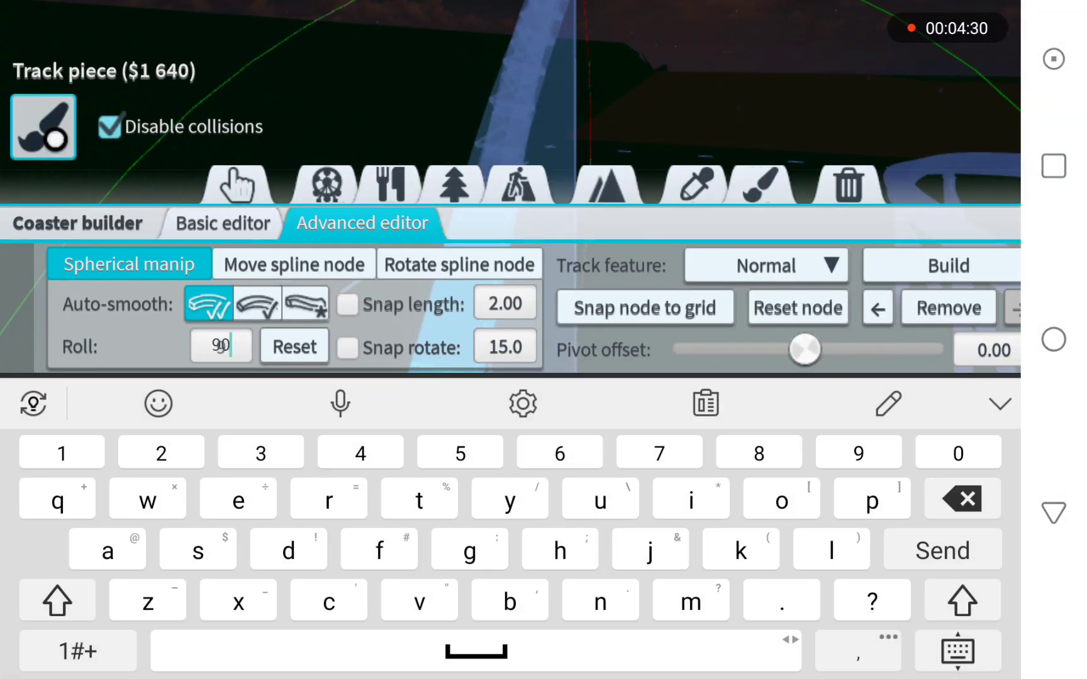
click(941, 550)
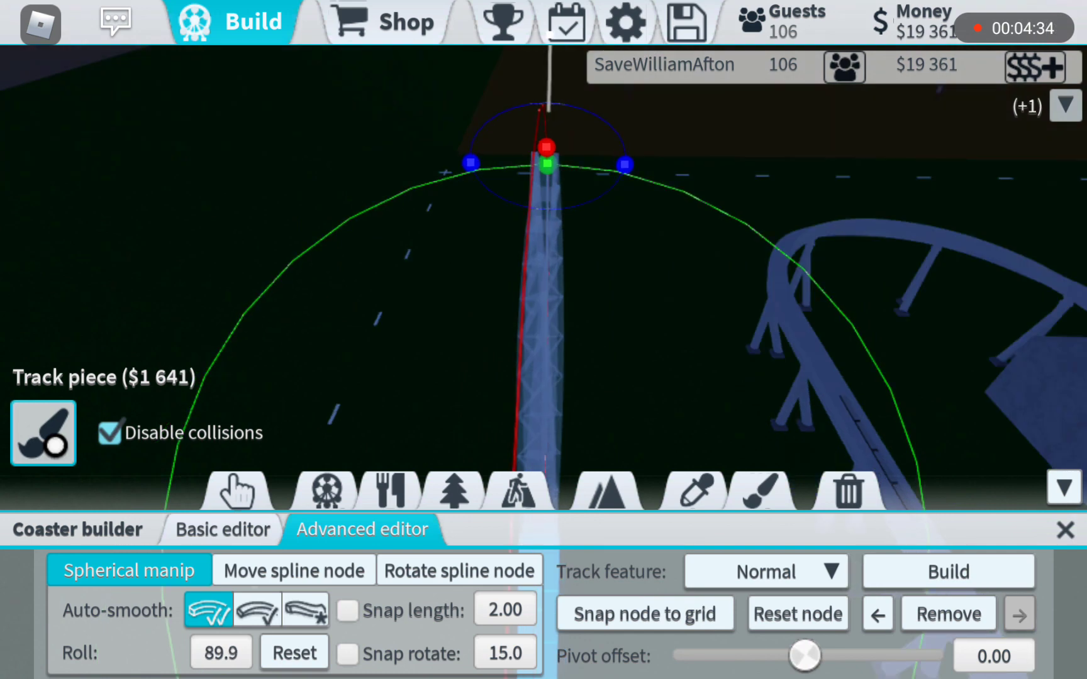
drag(546, 163, 530, 163)
click(948, 572)
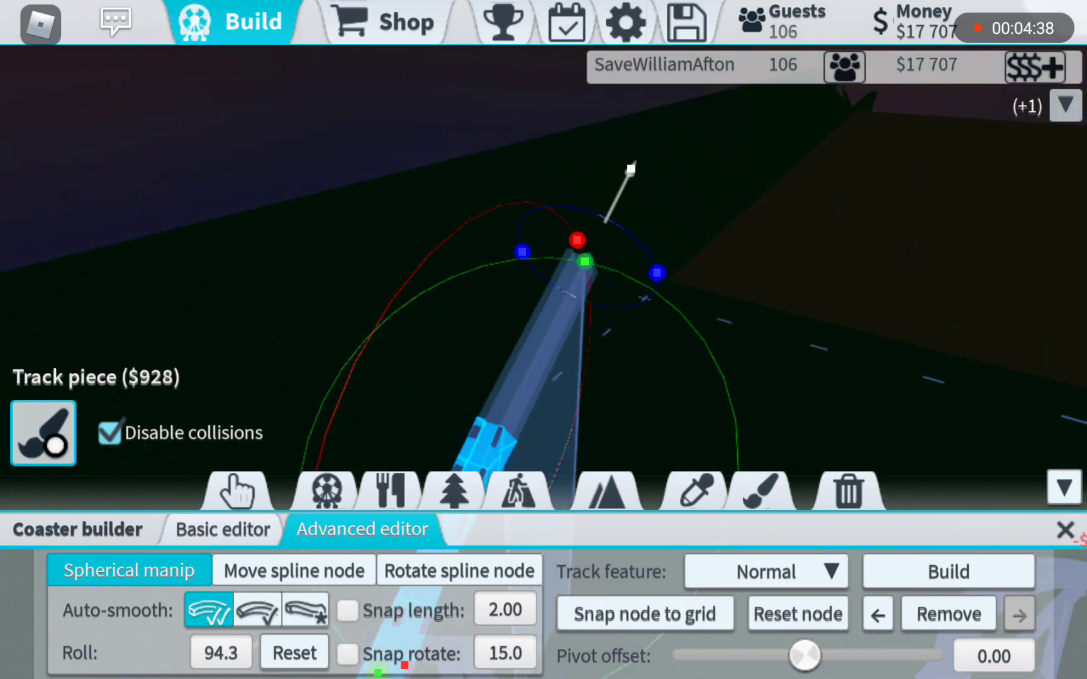
Step: Set roll to 180°, stretch the piece to clear the banking warning, and build it
key(BackSpace)
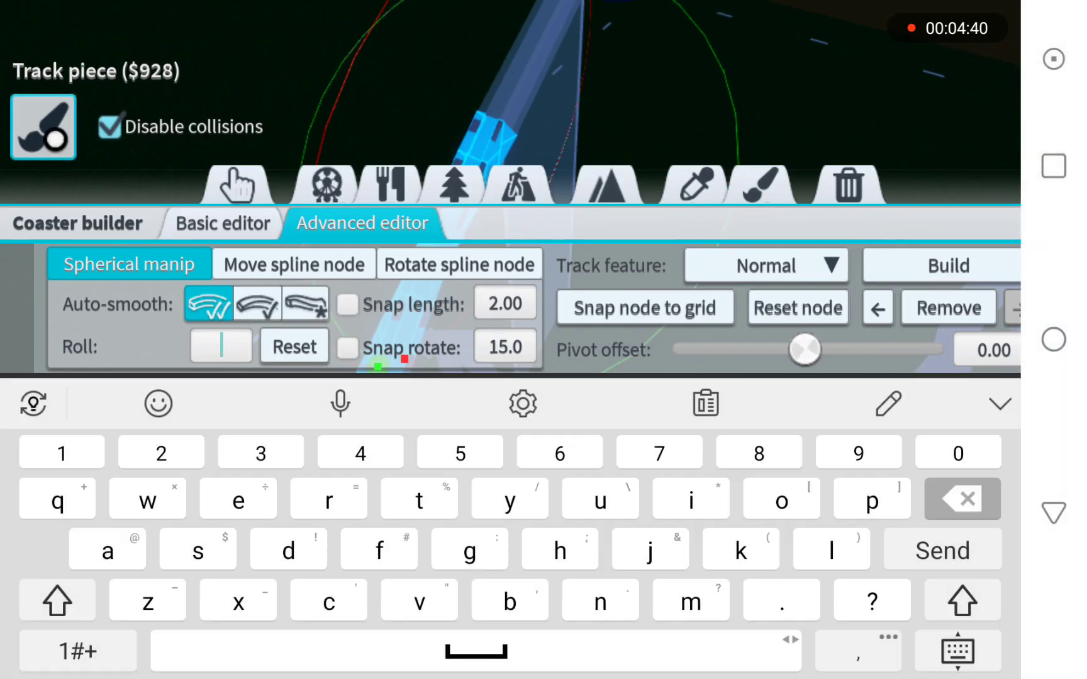
text(180)
key(Return)
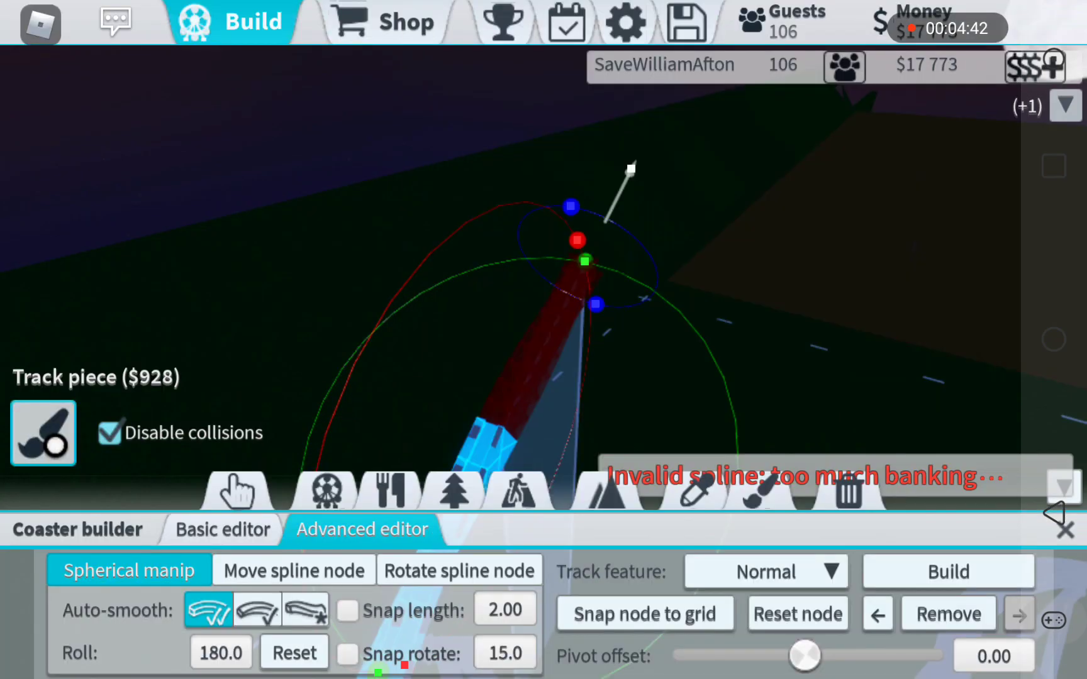
mouse_move(742, 211)
mouse_down()
mouse_move(804, 198)
mouse_move(823, 312)
mouse_move(777, 340)
mouse_move(820, 313)
mouse_move(875, 303)
mouse_up()
click(948, 572)
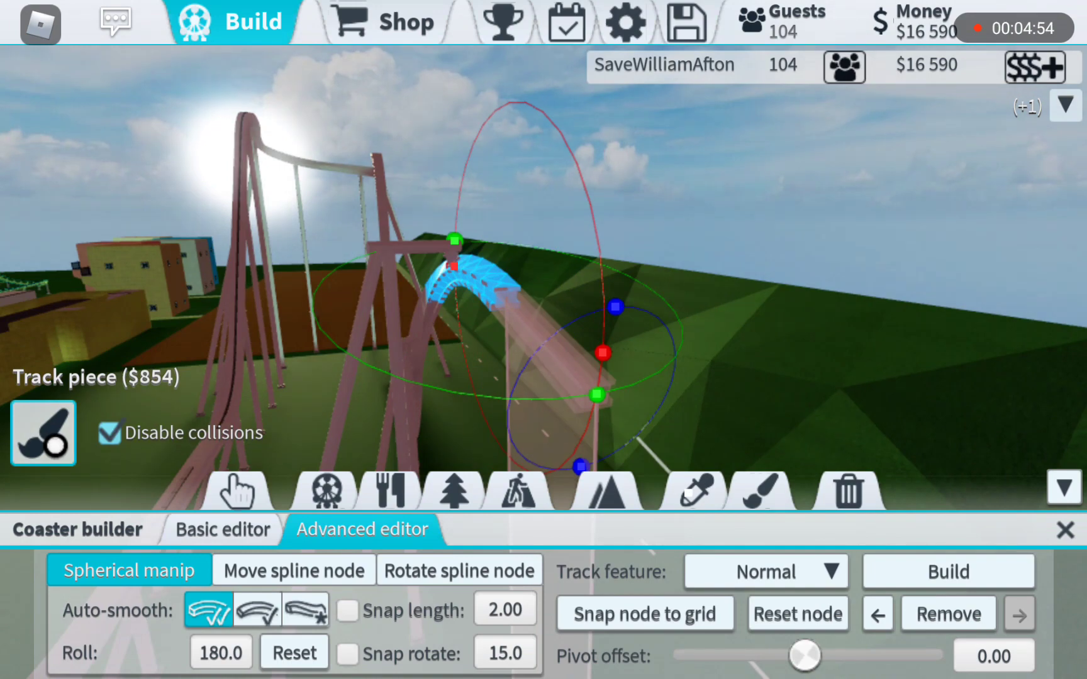
Step: Bend the new piece into a steep sideways arc and orbit around to inspect the drop
mouse_move(610, 331)
mouse_down()
mouse_move(559, 468)
mouse_move(532, 400)
mouse_move(590, 393)
mouse_up()
mouse_move(583, 468)
mouse_down()
mouse_move(686, 441)
mouse_move(660, 451)
mouse_move(674, 462)
mouse_move(546, 388)
mouse_move(528, 498)
mouse_move(544, 424)
mouse_move(595, 398)
mouse_move(560, 387)
mouse_move(583, 528)
mouse_move(572, 432)
mouse_move(585, 470)
mouse_move(581, 453)
mouse_move(659, 507)
mouse_up()
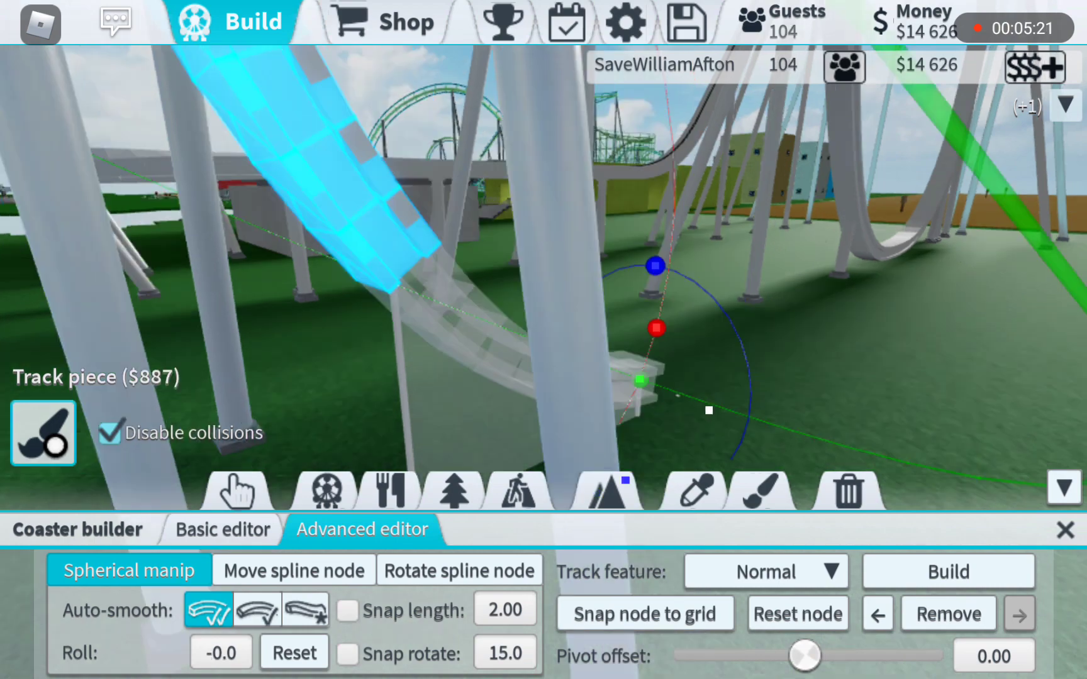
drag(704, 422, 577, 405)
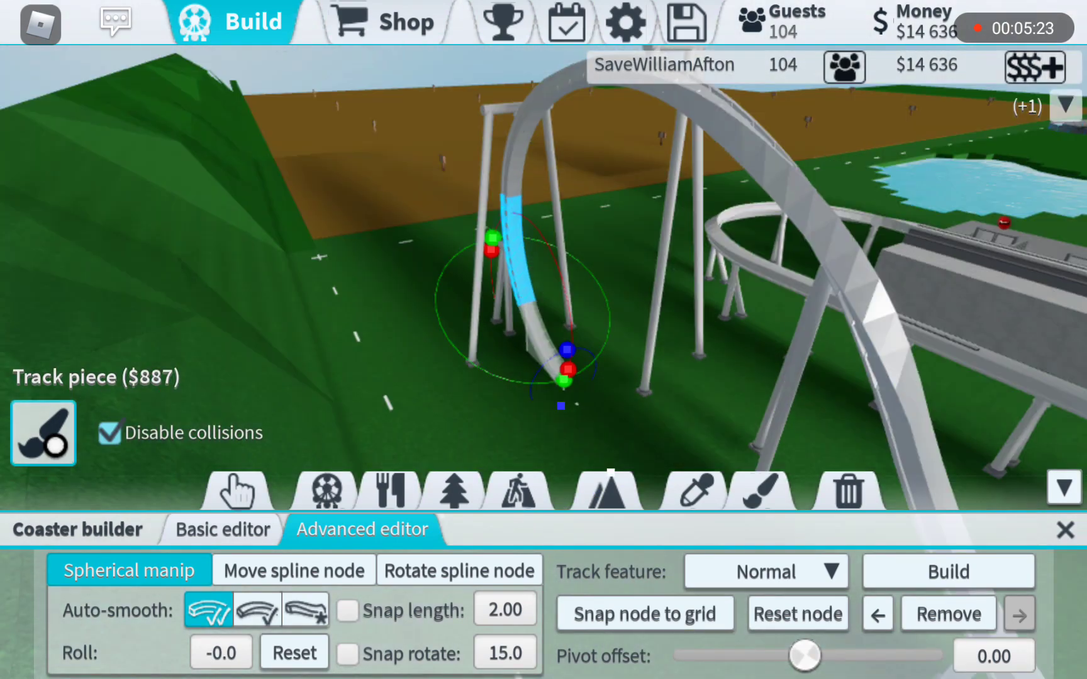
mouse_move(425, 255)
mouse_down()
mouse_move(628, 267)
mouse_move(594, 255)
mouse_move(407, 263)
mouse_up()
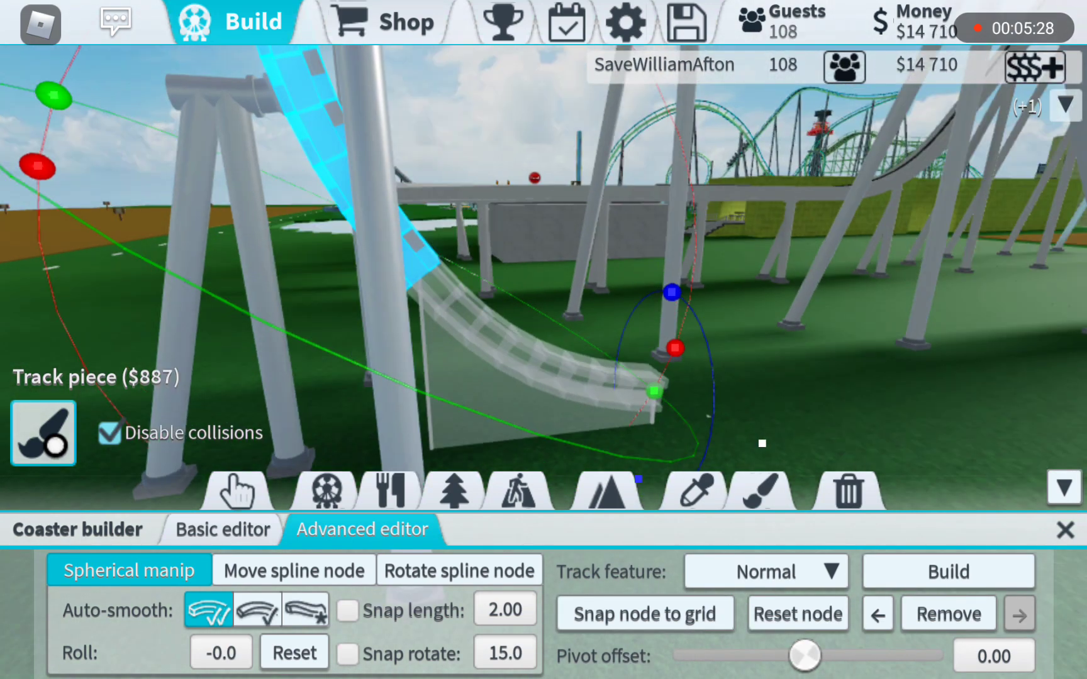
Step: Set the end node's pitch to 0 to level it off
click(460, 571)
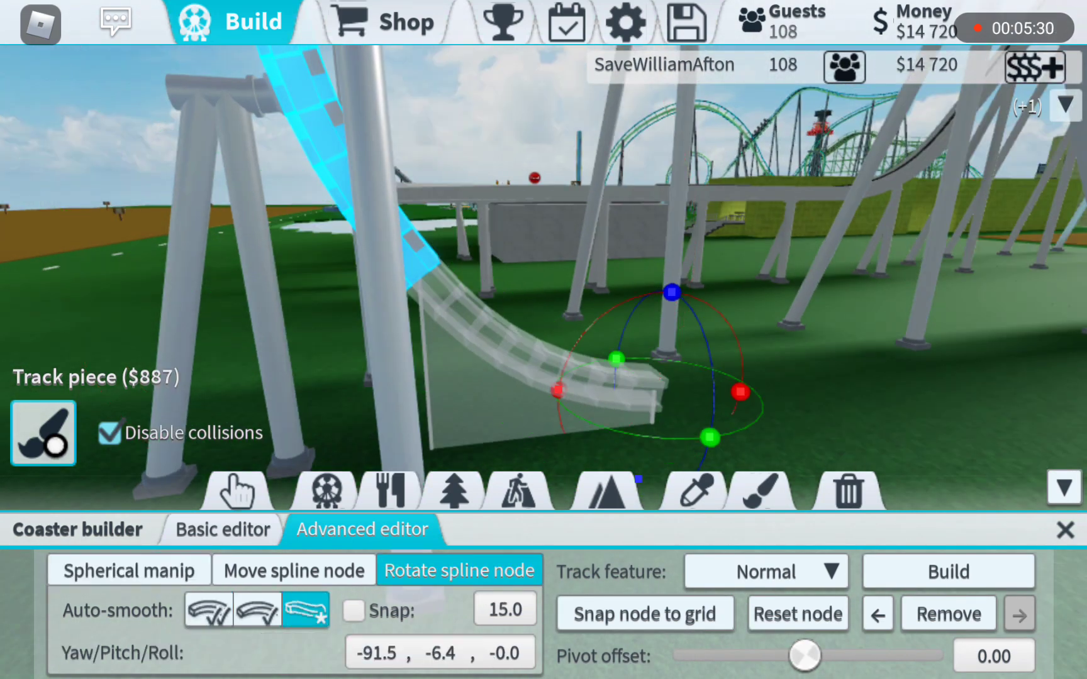
click(442, 652)
key(BackSpace)
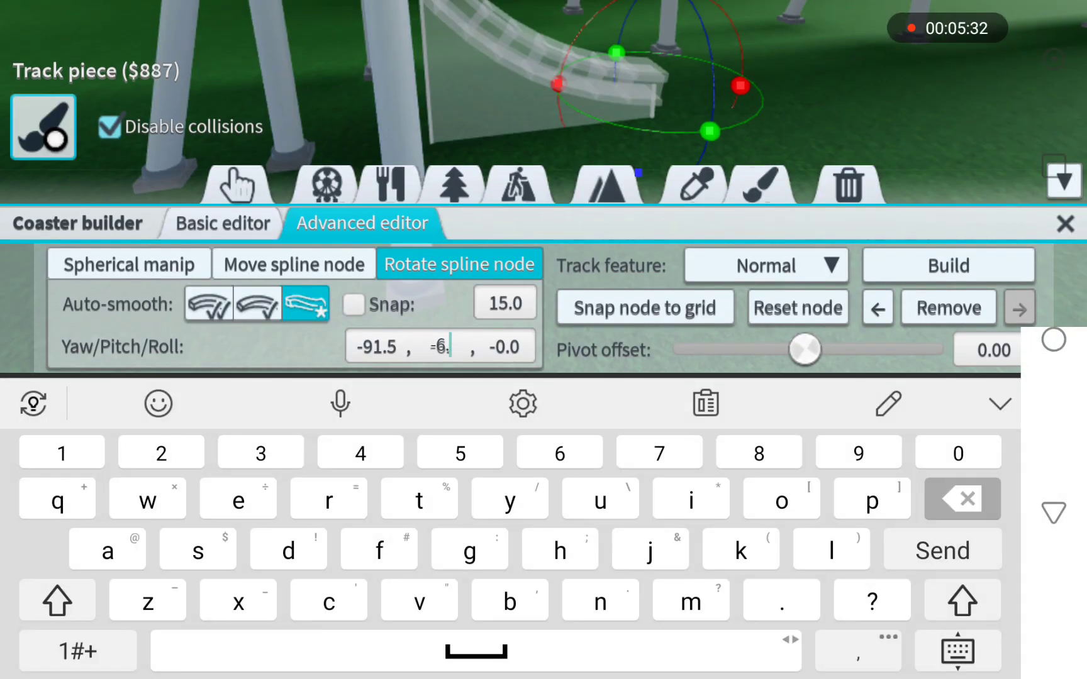
text(0)
key(Return)
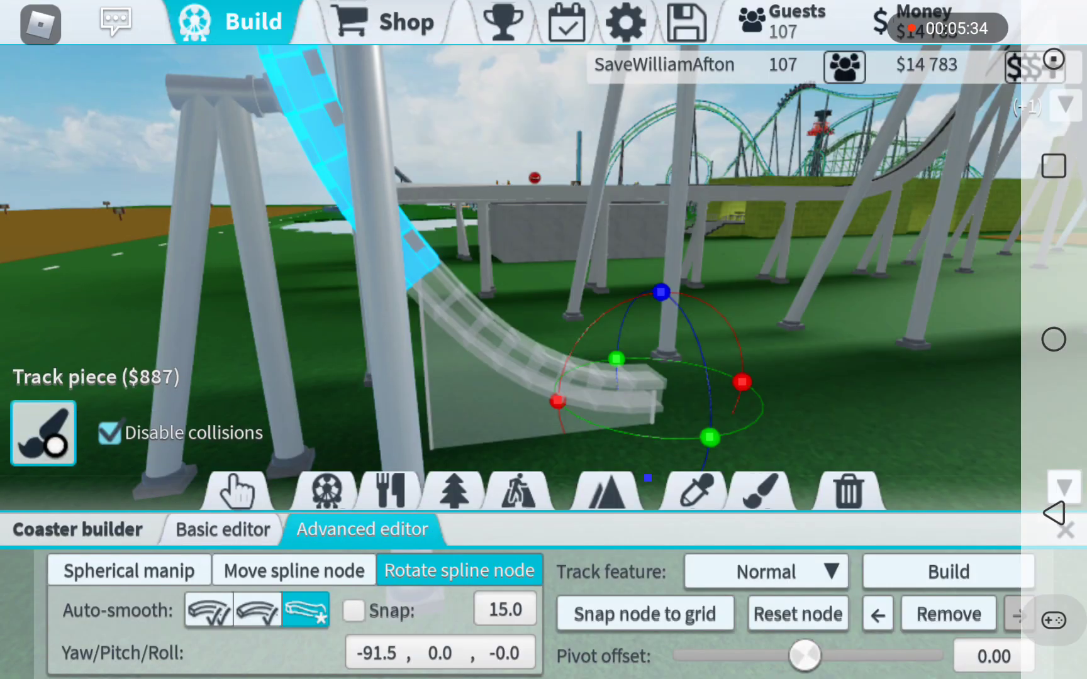
Step: Push the track end further out and lower toward the ground, then build it
click(294, 570)
drag(735, 382, 892, 374)
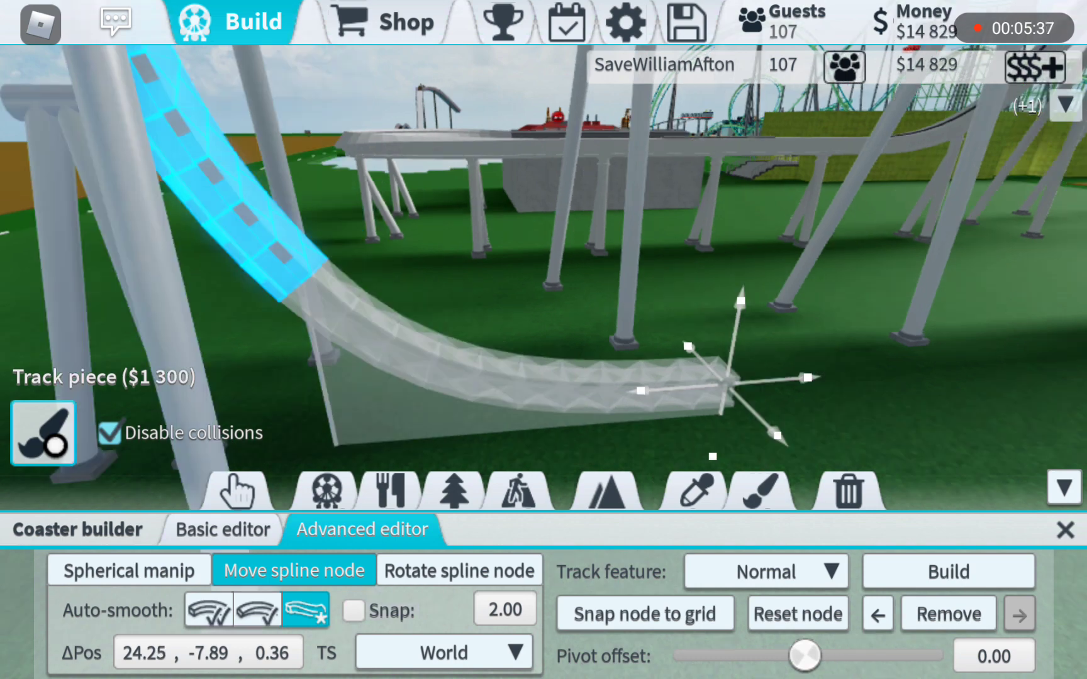
mouse_move(740, 301)
mouse_down()
mouse_move(730, 356)
mouse_move(732, 325)
mouse_up()
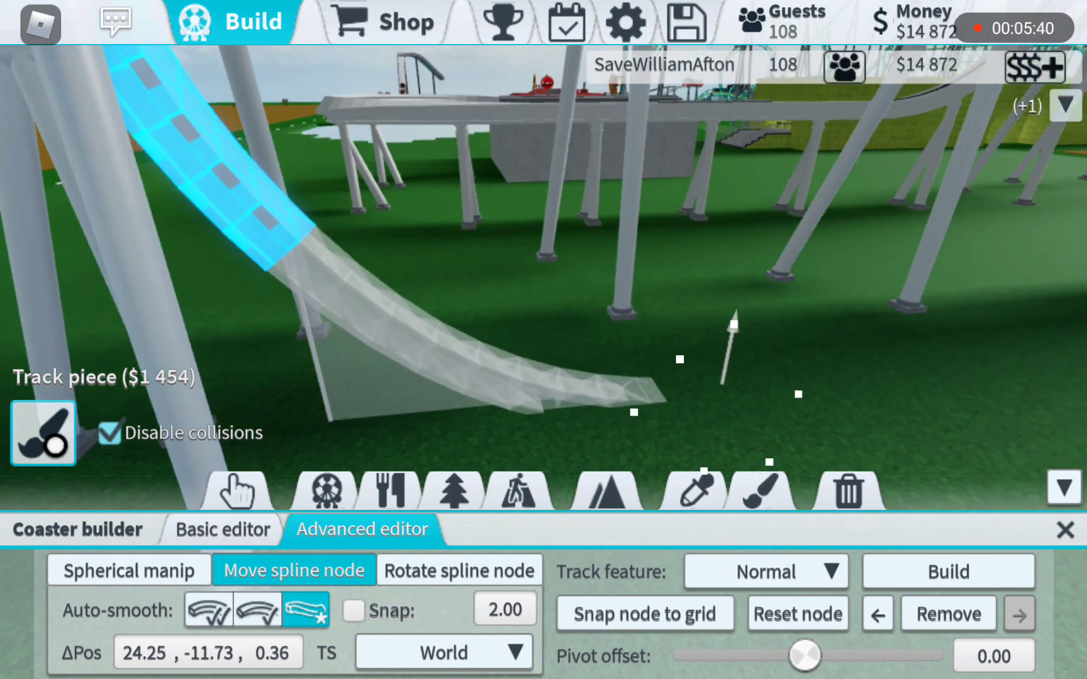
mouse_move(739, 382)
mouse_down()
mouse_move(845, 381)
mouse_move(790, 382)
mouse_up()
mouse_move(762, 321)
mouse_down()
mouse_move(755, 342)
mouse_move(742, 321)
mouse_up()
click(948, 572)
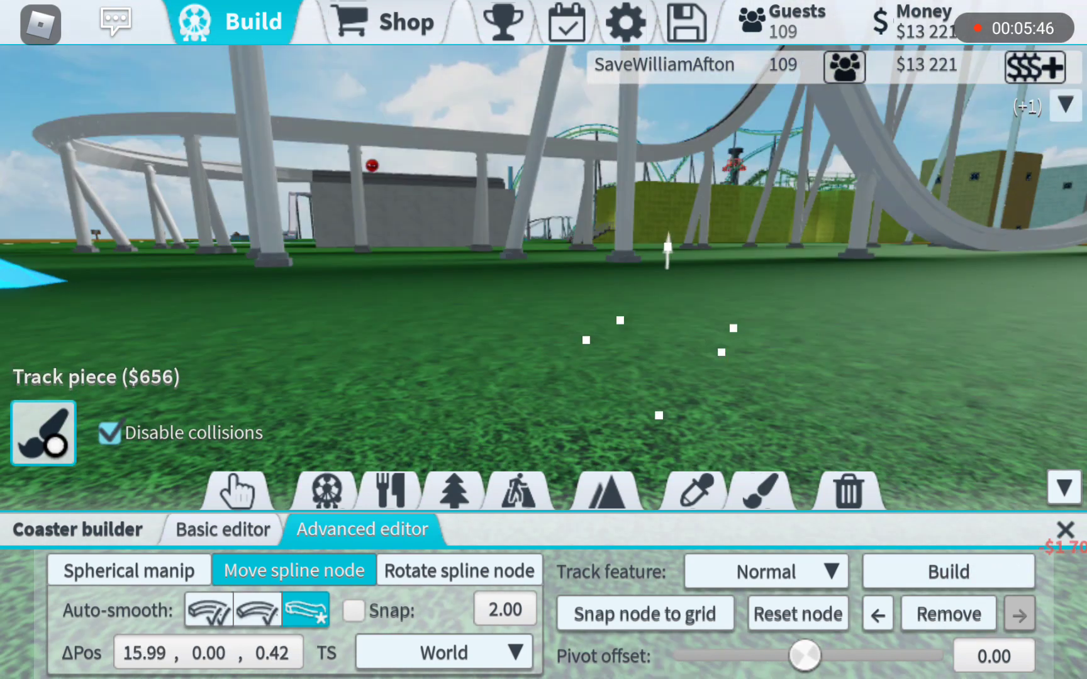
Step: Rotate the new node to yaw 270° and pitch 0
click(222, 529)
click(362, 529)
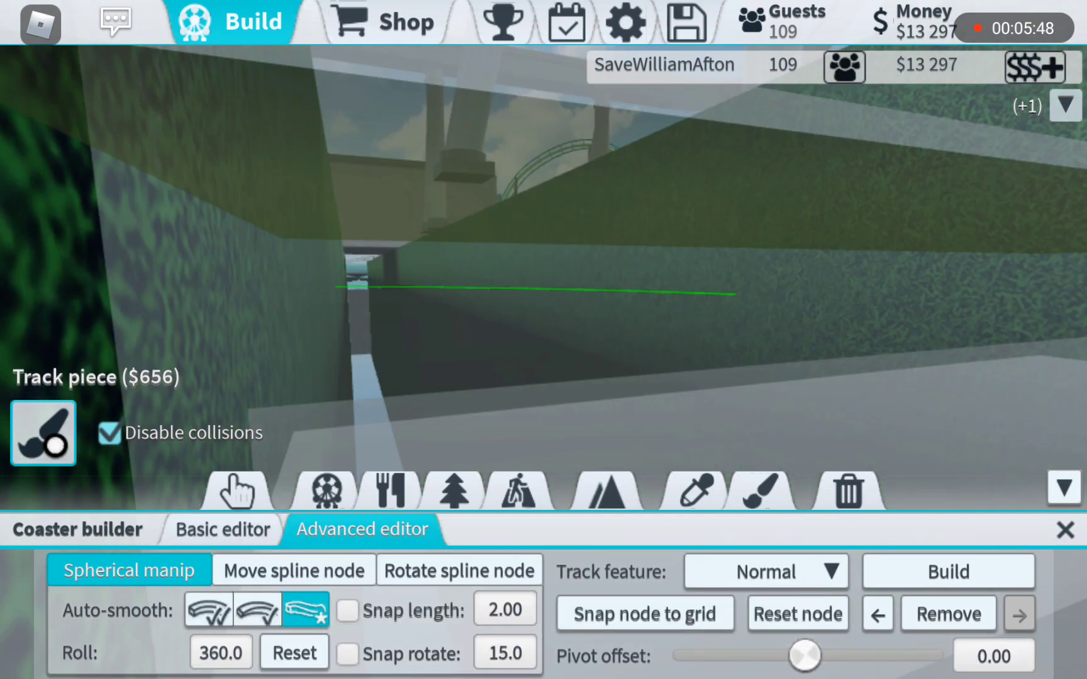
click(459, 570)
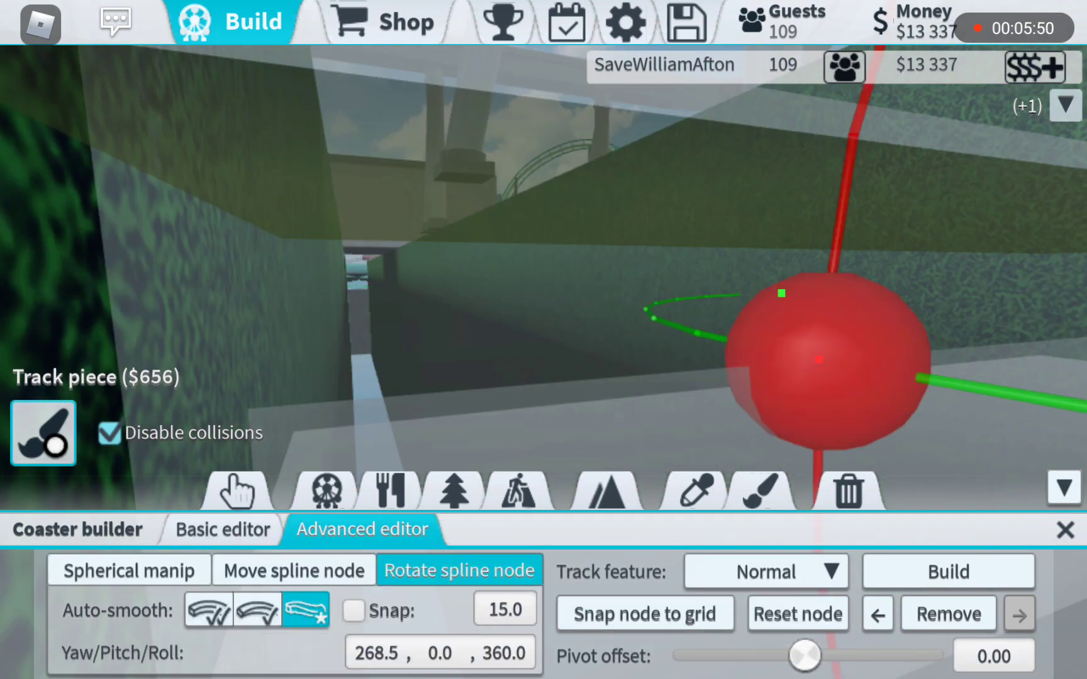
drag(844, 213, 840, 382)
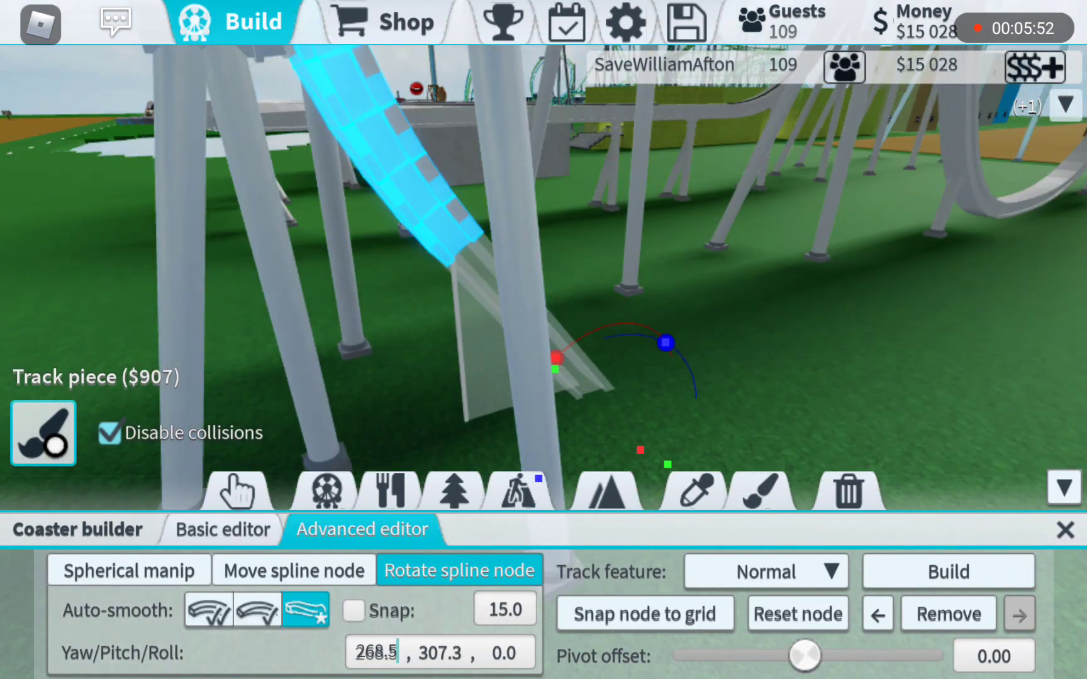
key(BackSpace)
key(BackSpace)
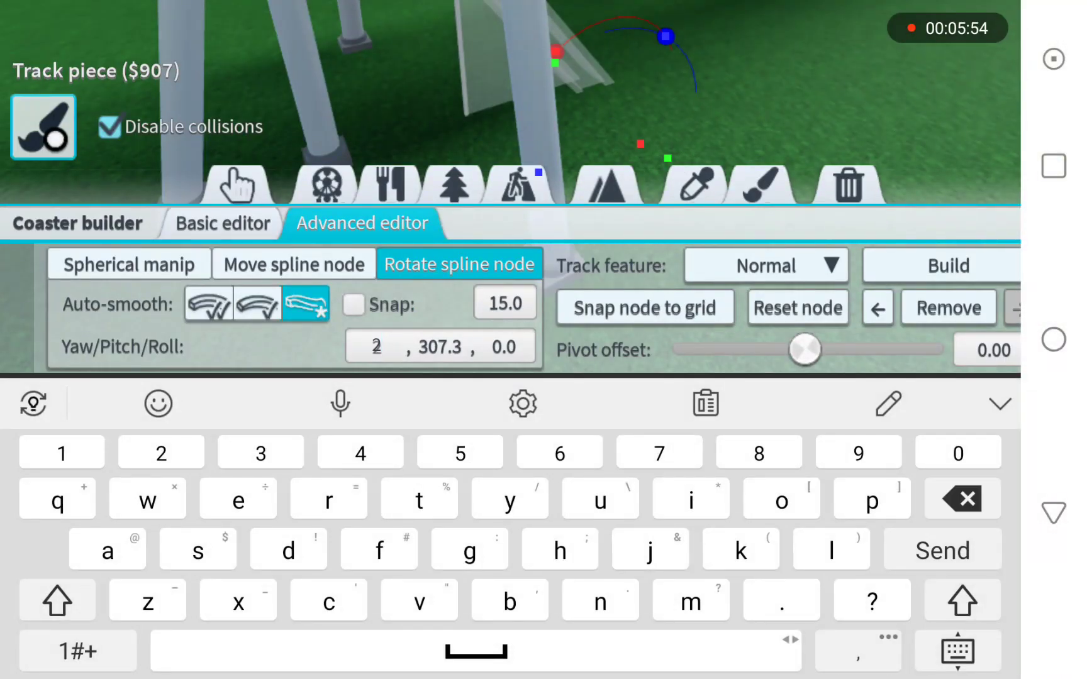
text(70)
key(Return)
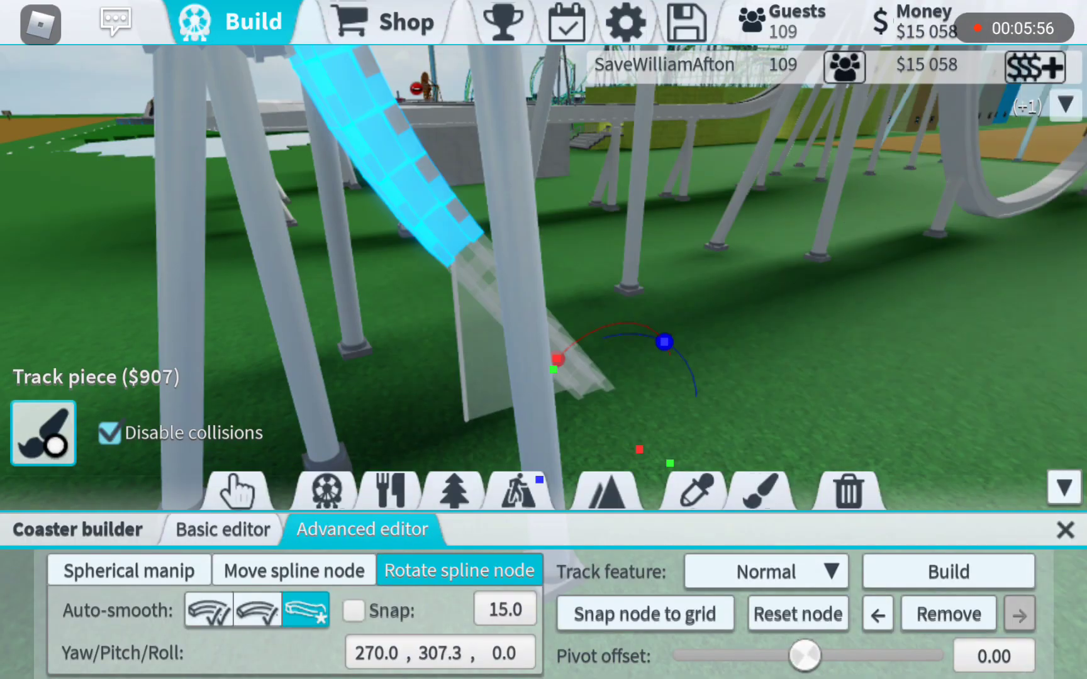
key(BackSpace)
key(BackSpace)
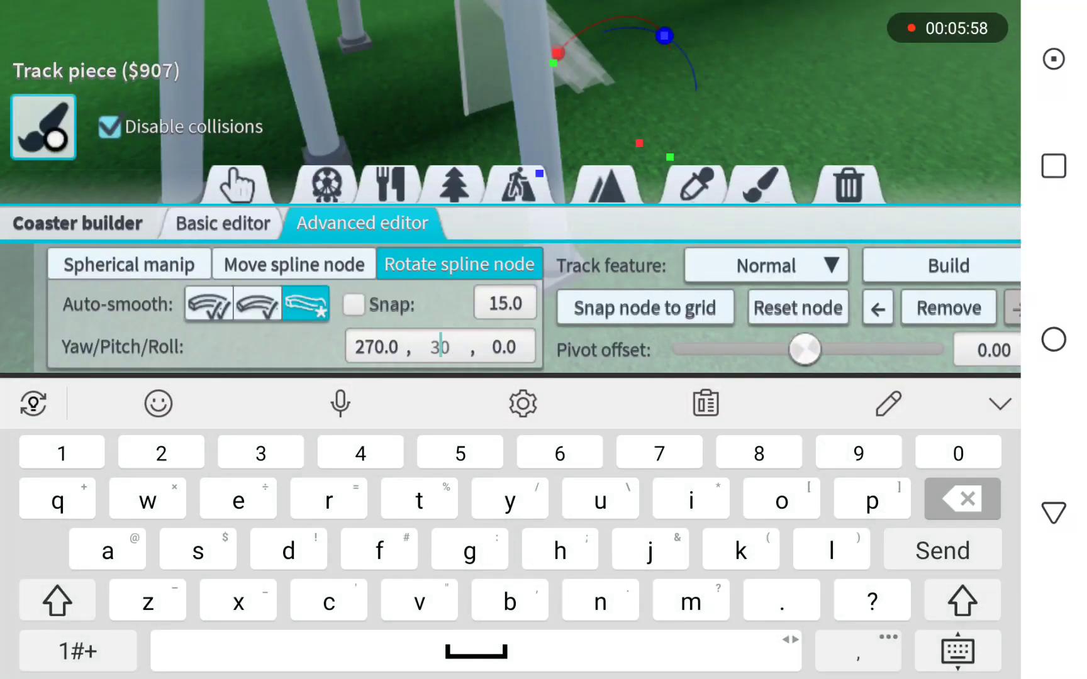
key(Return)
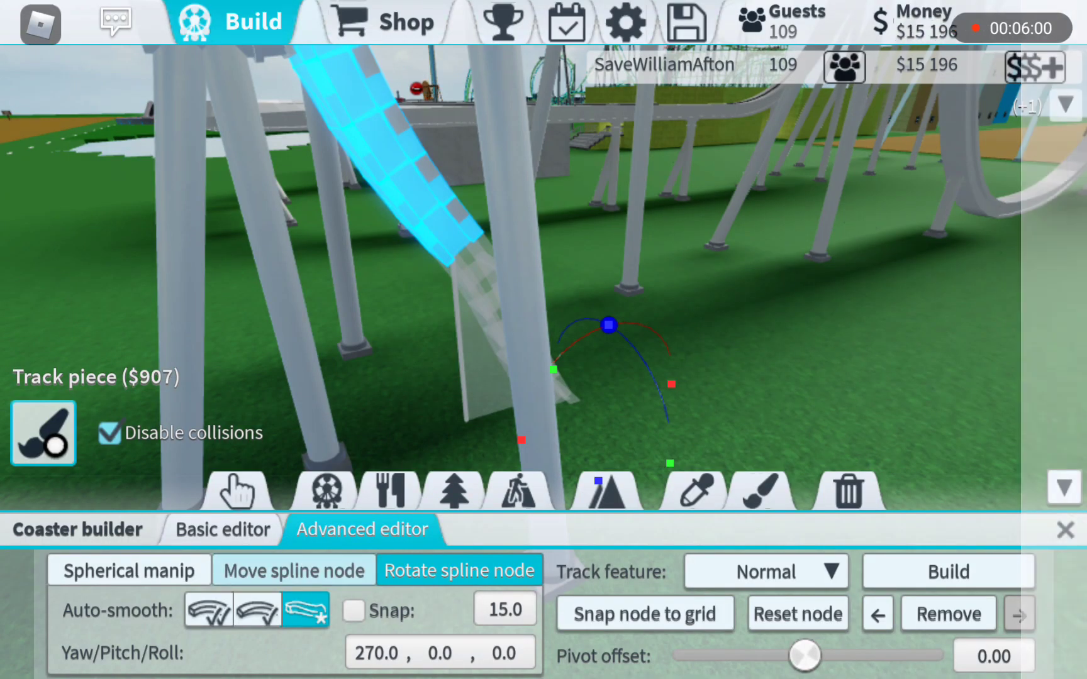
Step: Lower and extend the node along the ground, reshape its curve, and build it
click(294, 570)
drag(608, 305, 608, 316)
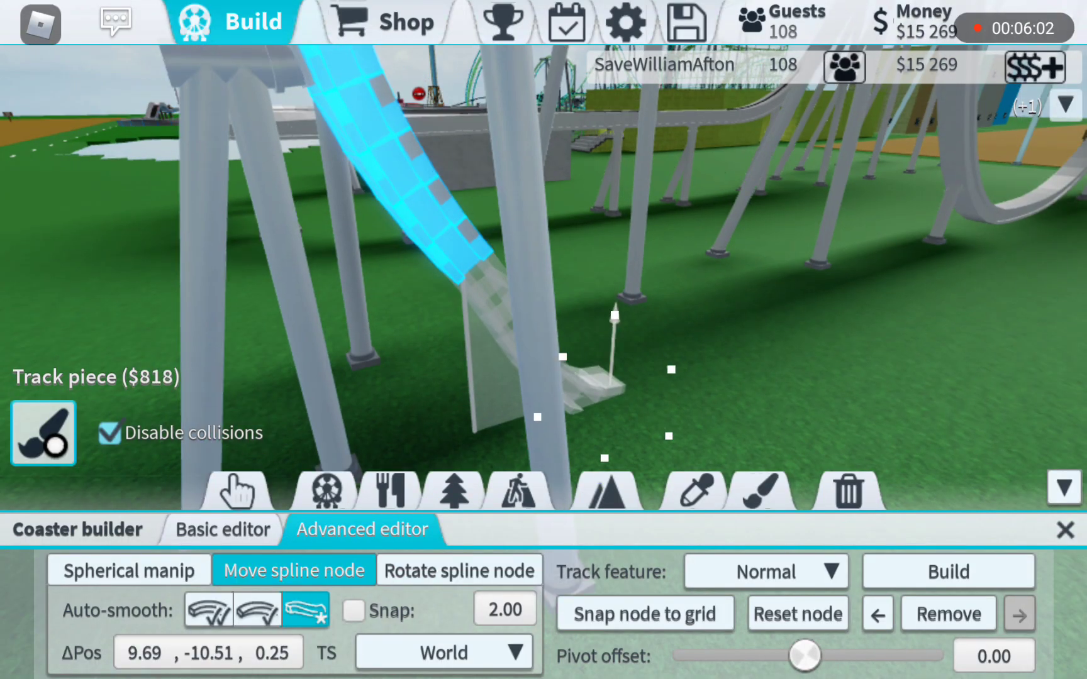
drag(807, 382, 765, 255)
drag(676, 330, 854, 252)
drag(849, 382, 764, 339)
click(130, 570)
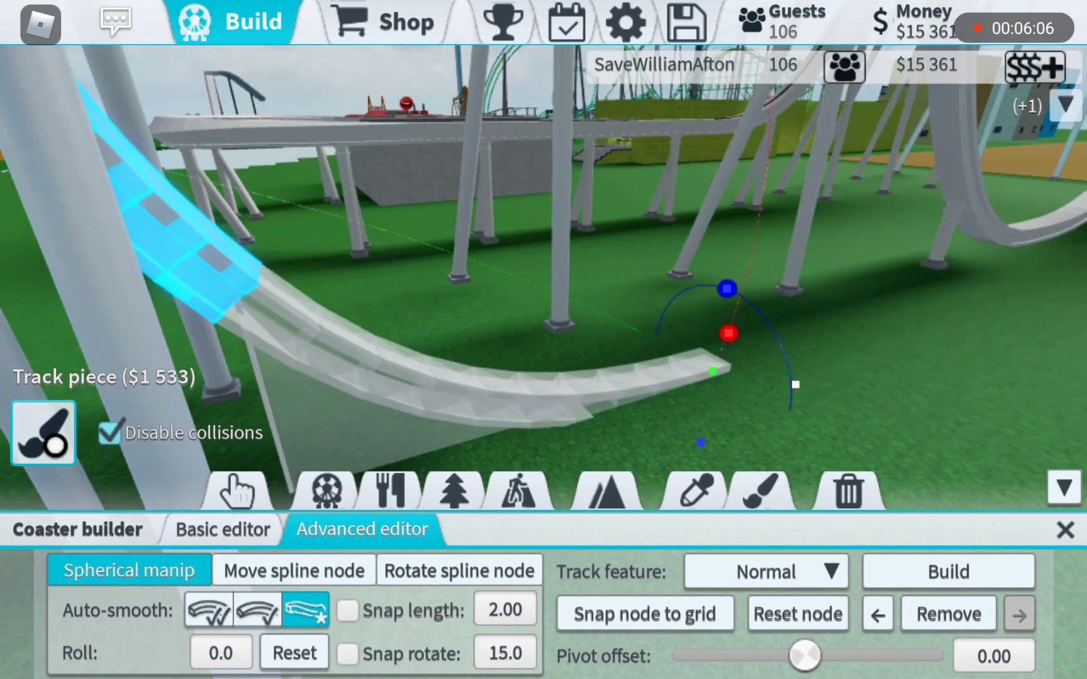
mouse_move(849, 382)
mouse_down()
mouse_move(764, 356)
mouse_move(806, 374)
mouse_up()
drag(717, 329, 760, 335)
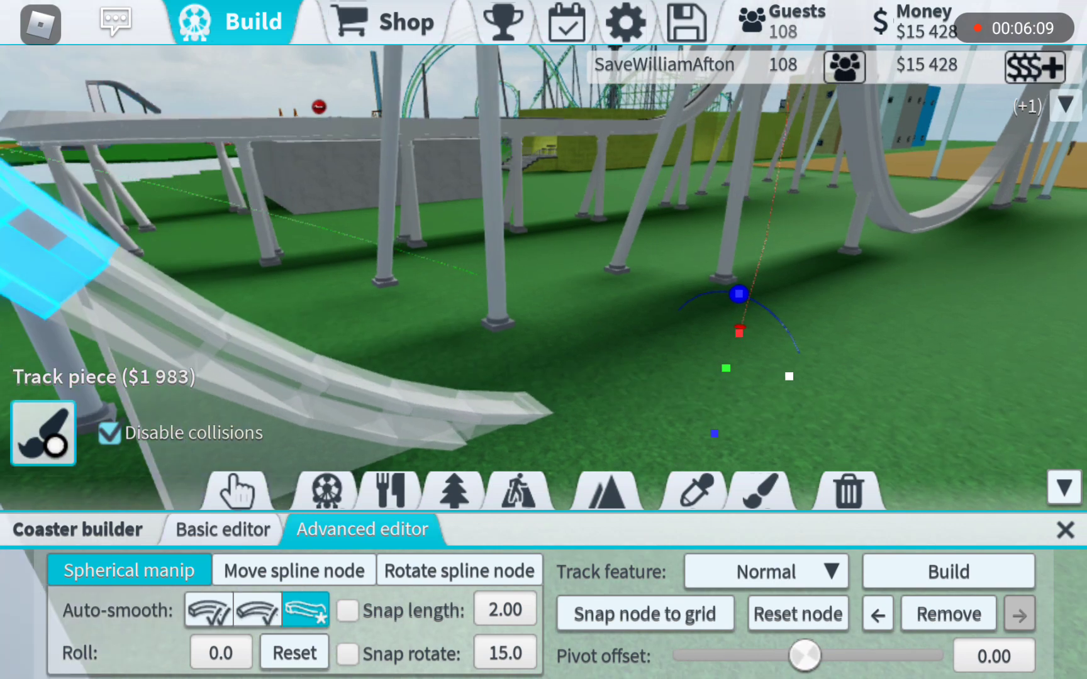
click(948, 572)
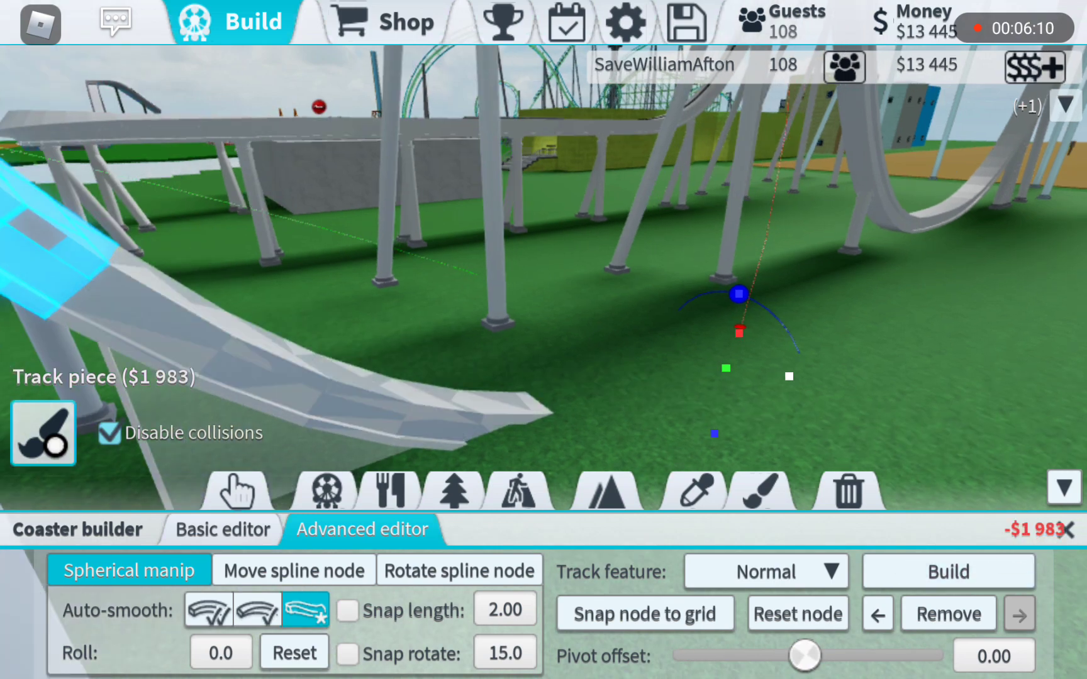
Step: Add a steep slope piece banked to -80° and try to build it
click(223, 529)
drag(765, 297, 510, 298)
click(949, 656)
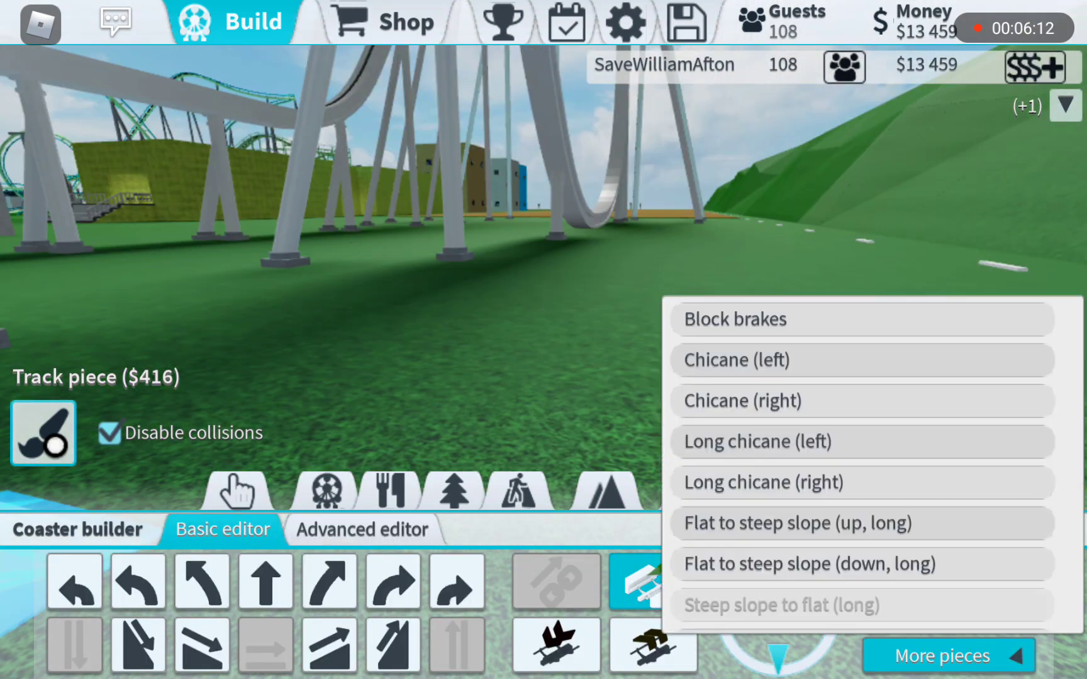
click(798, 472)
drag(340, 297, 637, 297)
mouse_move(425, 298)
mouse_down()
mouse_move(637, 296)
mouse_move(680, 255)
mouse_move(645, 271)
mouse_up()
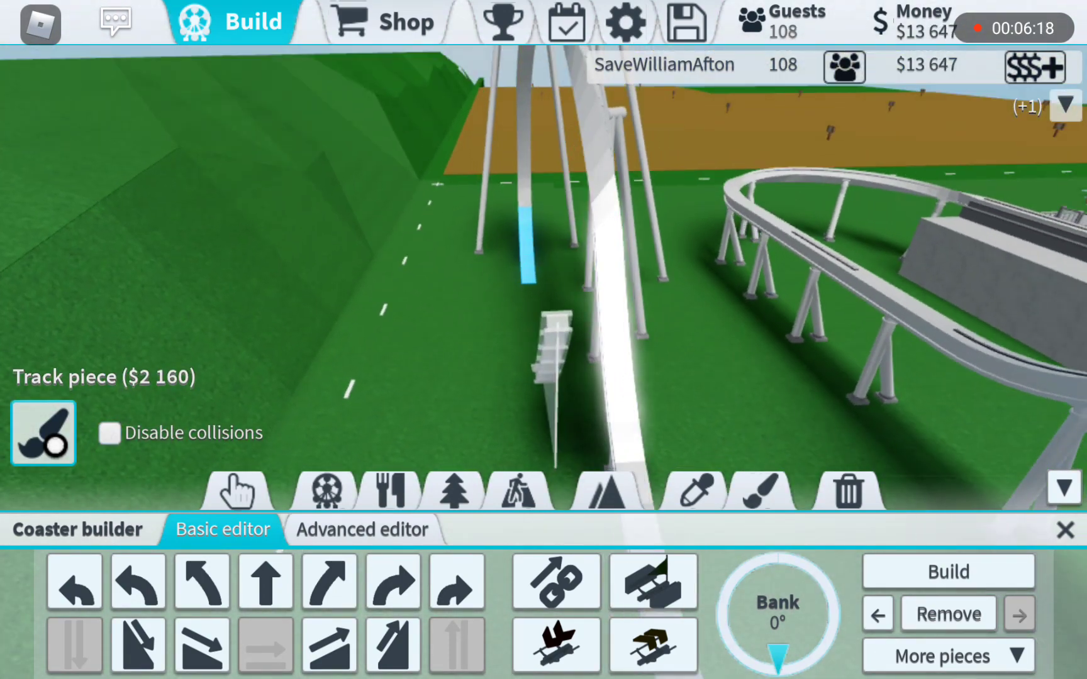
mouse_move(777, 654)
mouse_down()
mouse_move(822, 622)
mouse_move(730, 607)
mouse_move(733, 625)
mouse_up()
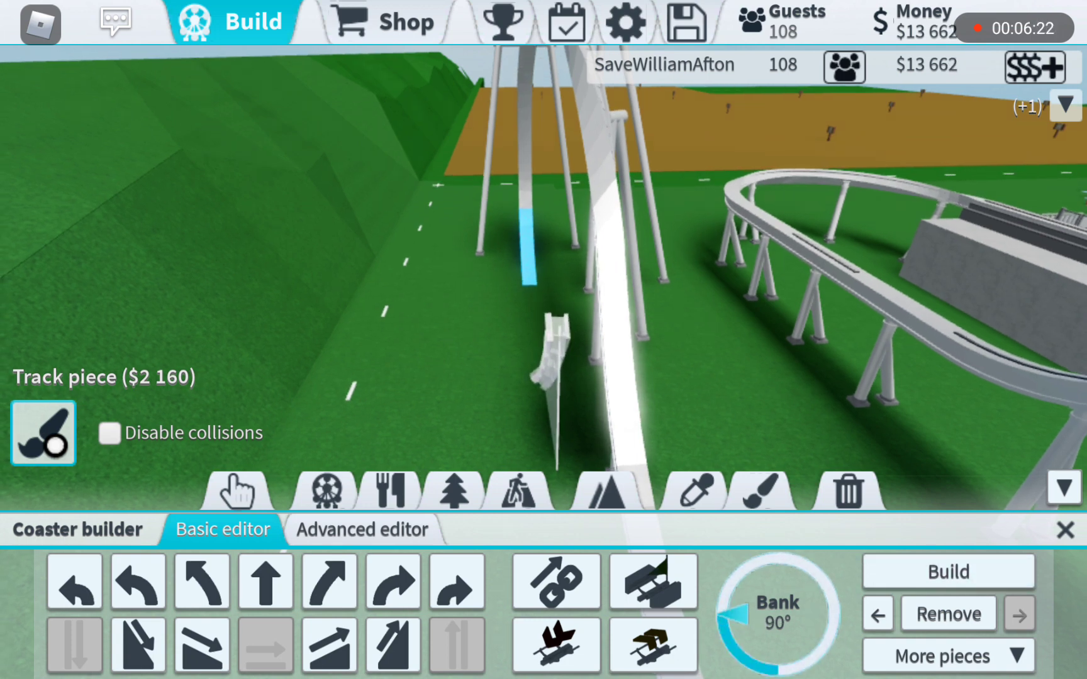
click(949, 572)
Step: Retry with a different piece shape, then close the builder and view the loop from above
click(948, 657)
click(849, 470)
drag(340, 255, 391, 255)
mouse_move(543, 213)
mouse_down()
mouse_move(543, 340)
mouse_move(543, 212)
mouse_up()
click(949, 571)
click(1065, 530)
drag(543, 256, 764, 255)
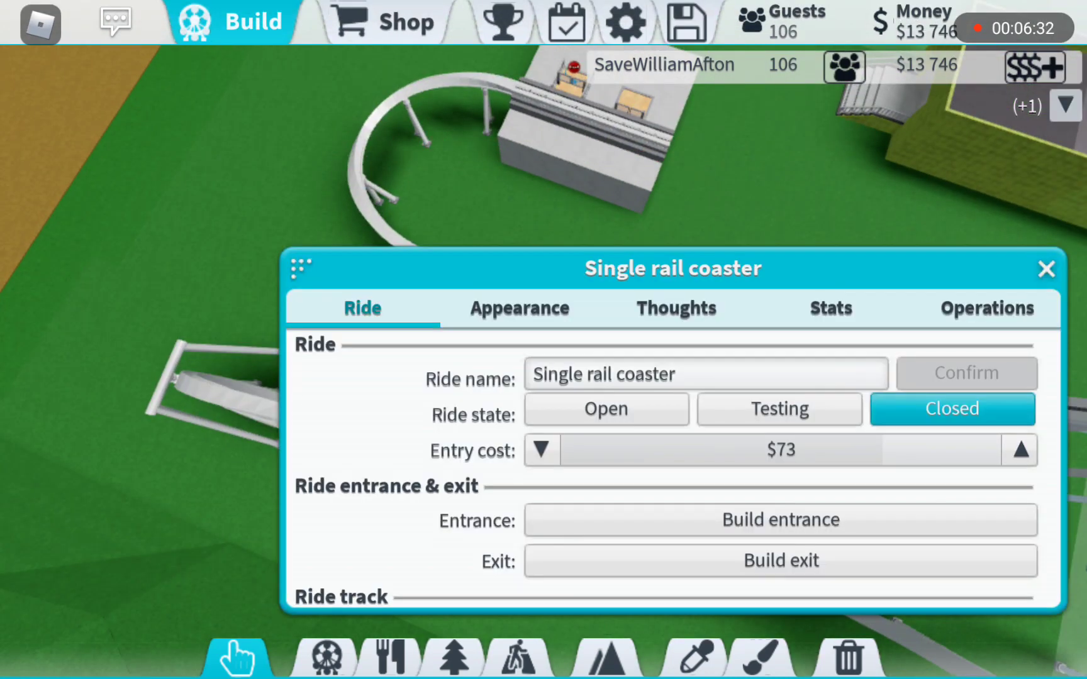
Step: Set the coaster's chainlift speed to 200%, switch the ride to Testing, and close the window
click(987, 307)
click(776, 379)
click(1047, 267)
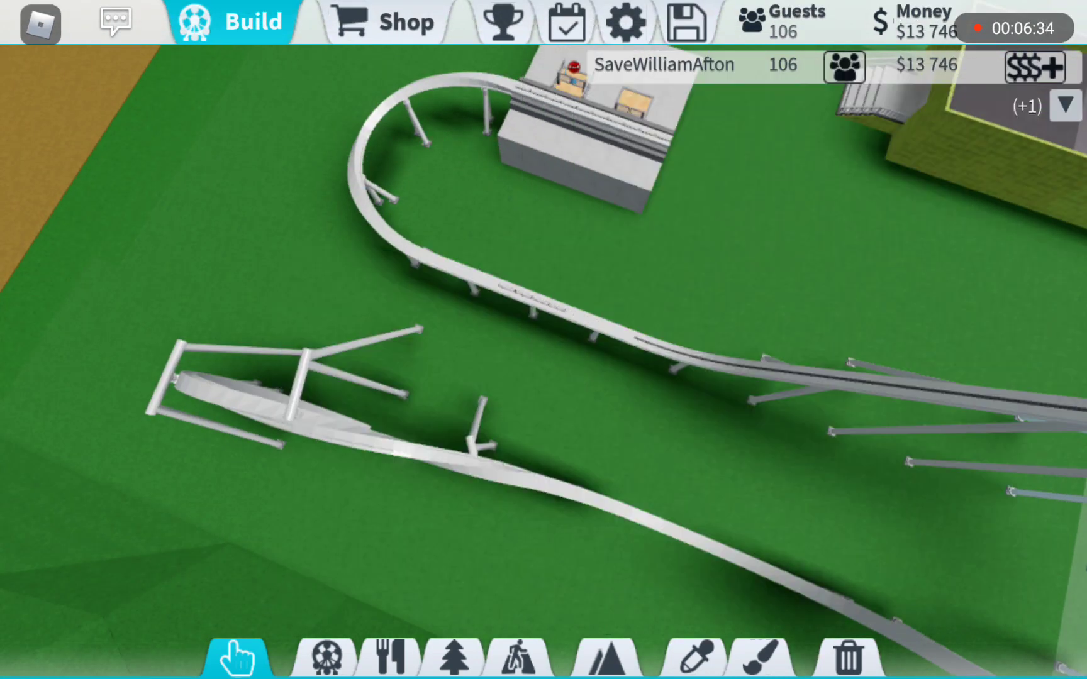
click(543, 310)
click(987, 308)
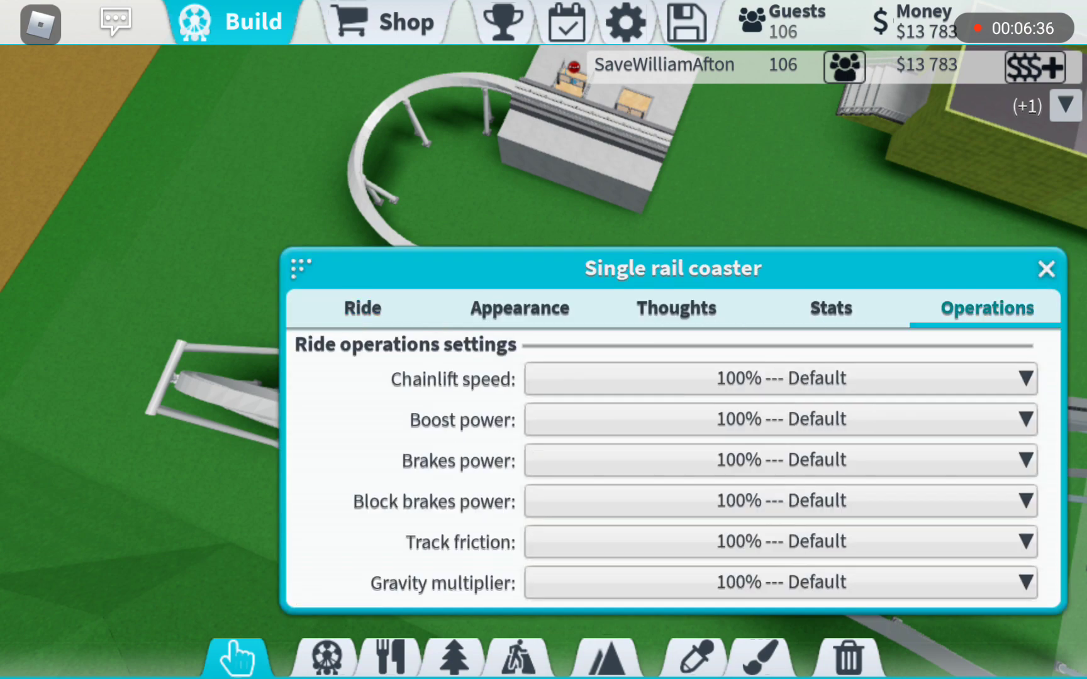
click(780, 378)
click(779, 287)
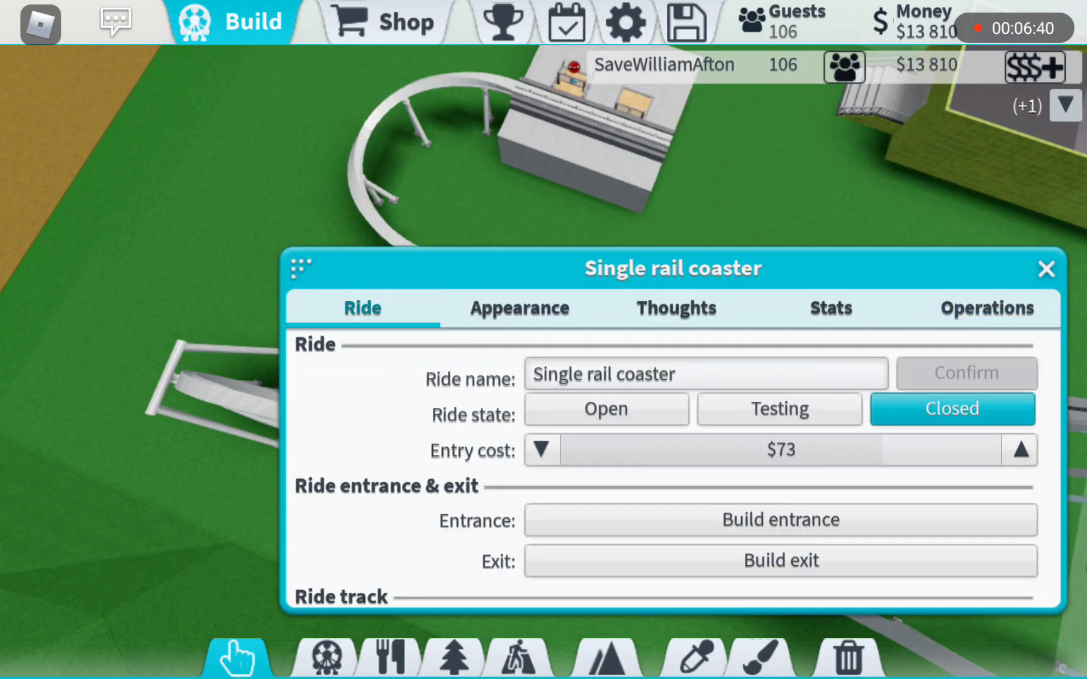
click(779, 409)
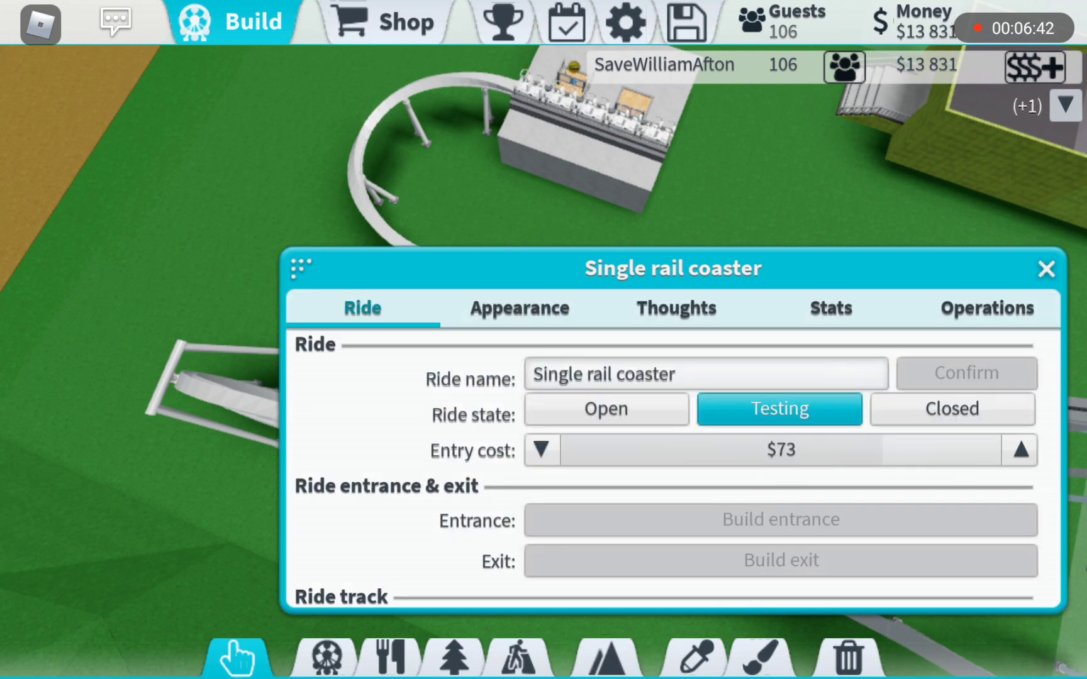
click(1046, 269)
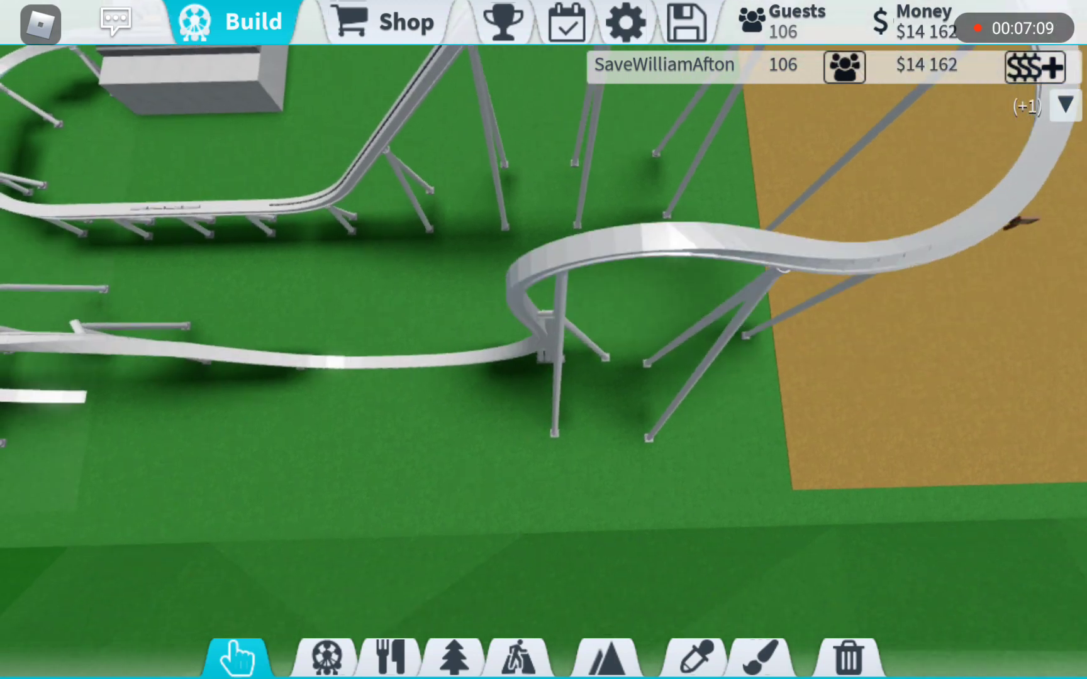
Step: Check the coaster's stats, then reopen its ride window and edit the track at its end
click(645, 238)
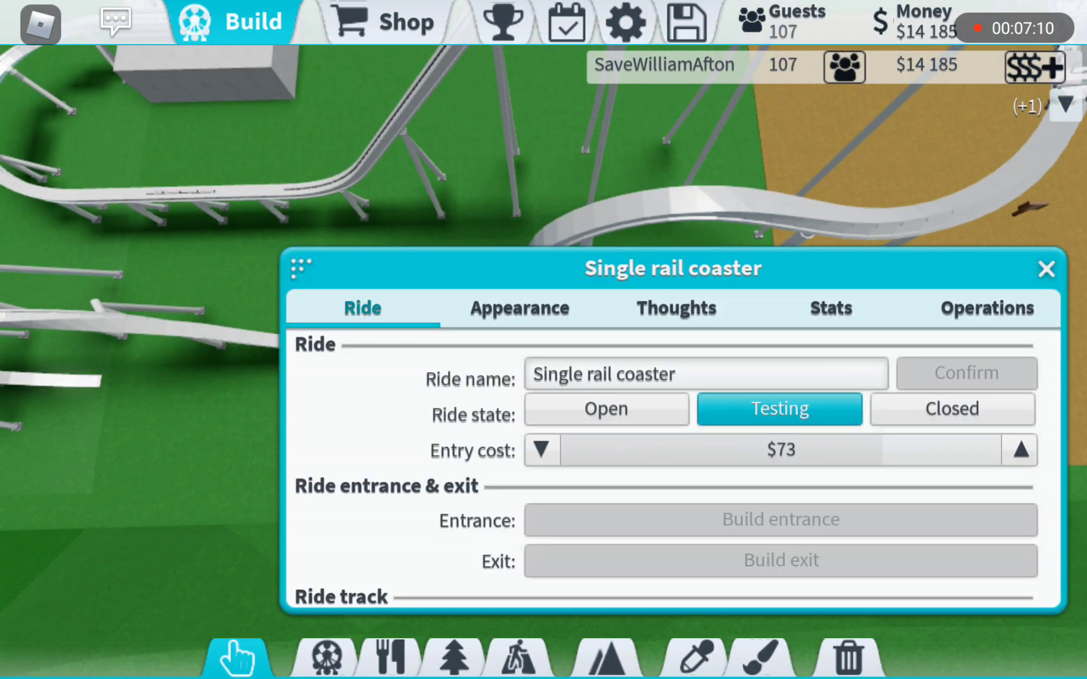
click(831, 307)
scroll(663, 466, down, 5)
scroll(662, 509, down, 1)
click(1047, 268)
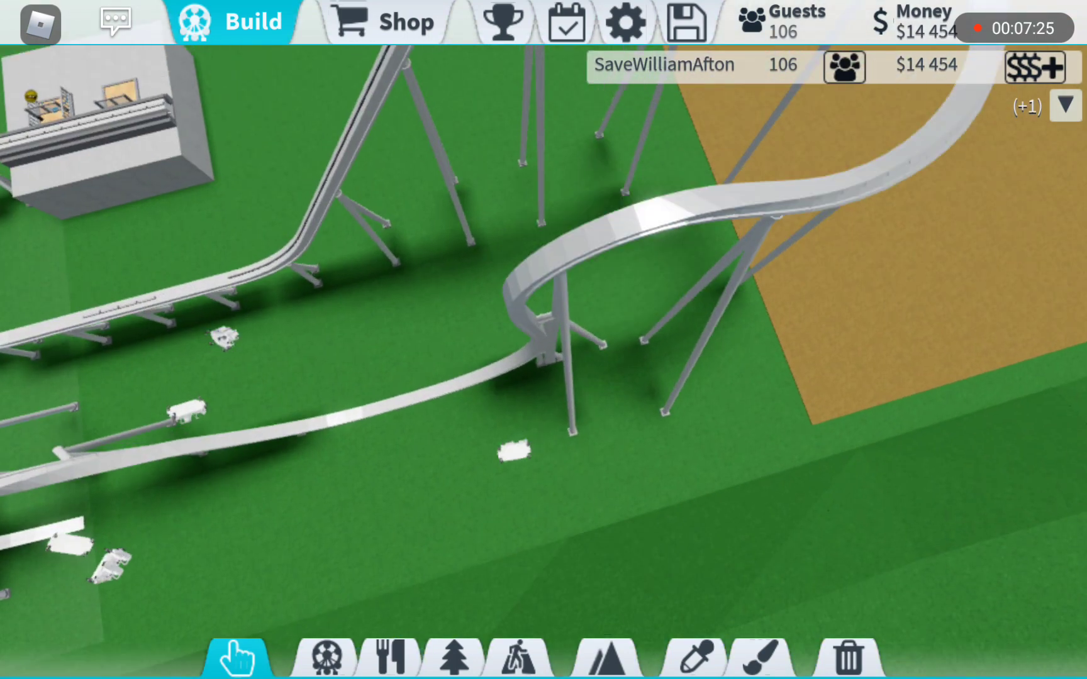
click(475, 315)
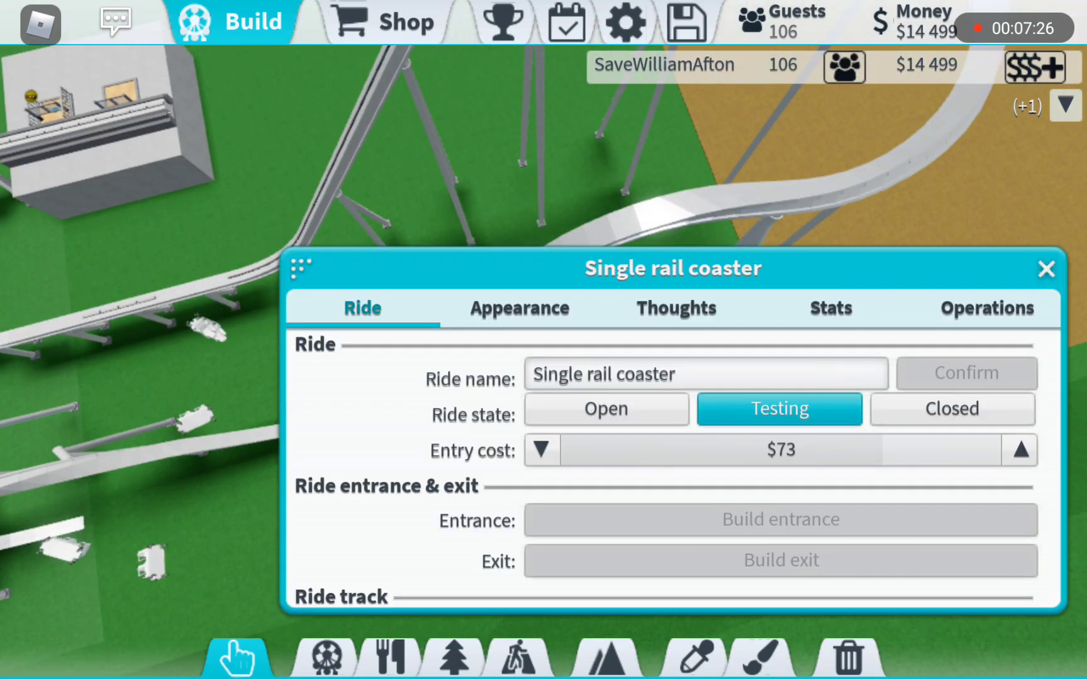
scroll(671, 468, down, 5)
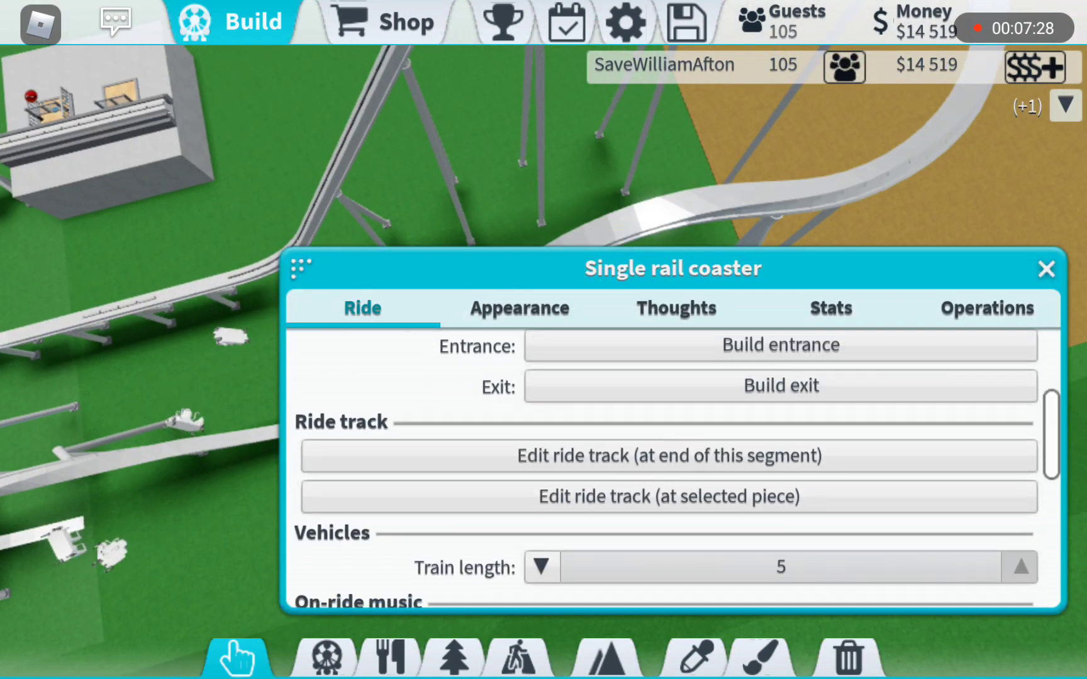
click(669, 496)
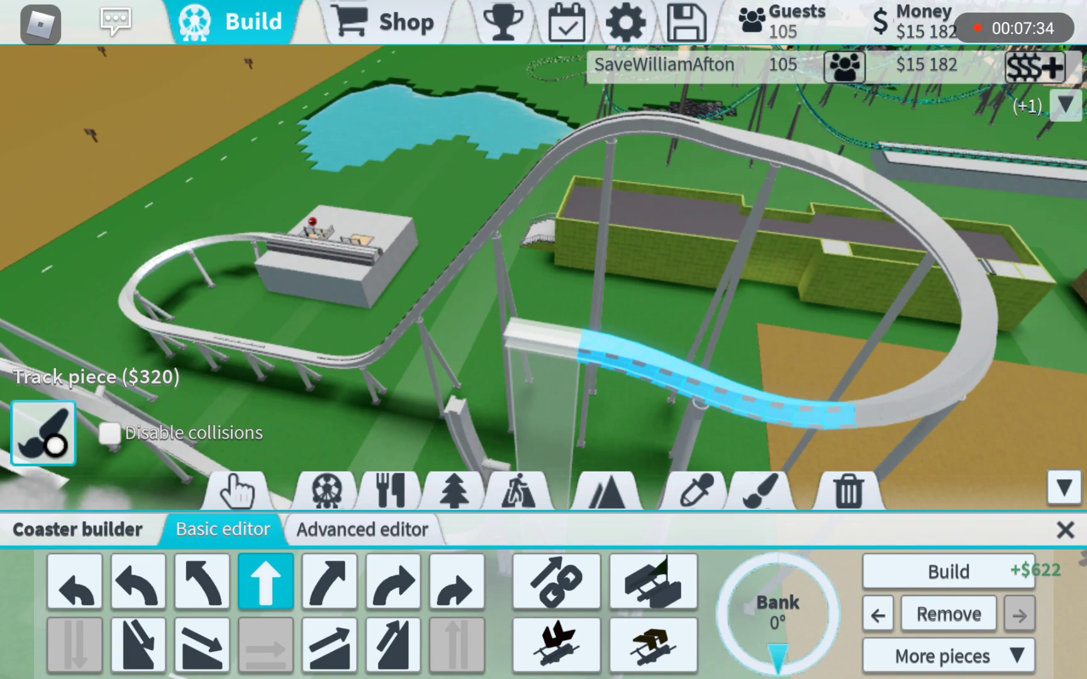
Step: In the Advanced editor, make the next piece a shortened Booster and build it
click(362, 530)
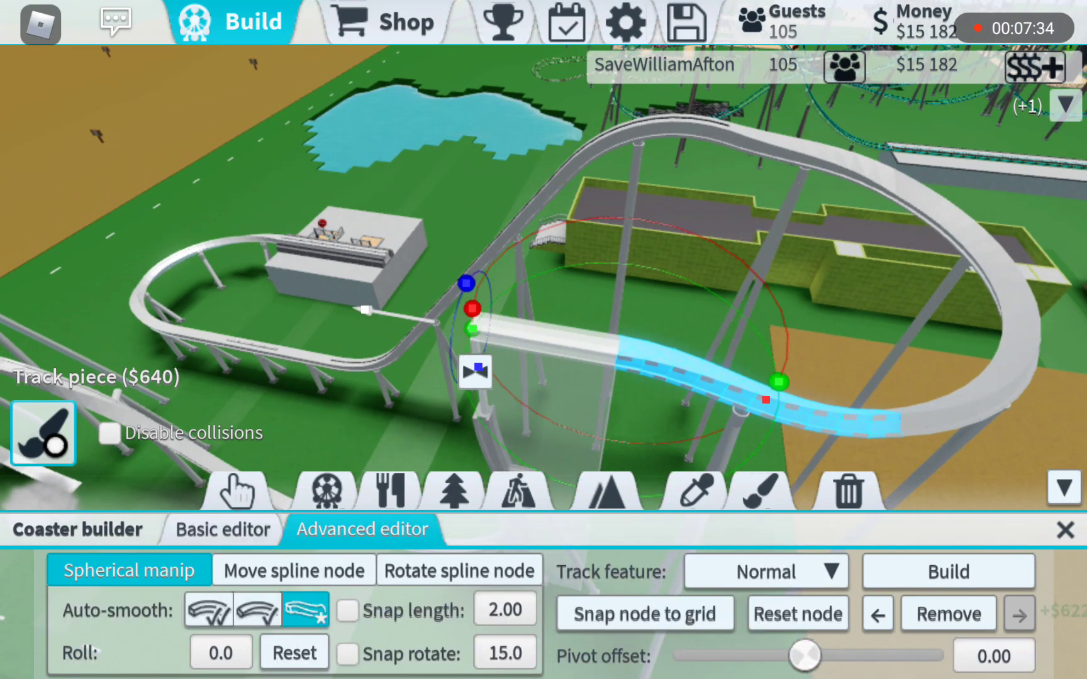
click(766, 572)
scroll(764, 458, down, 2)
click(727, 482)
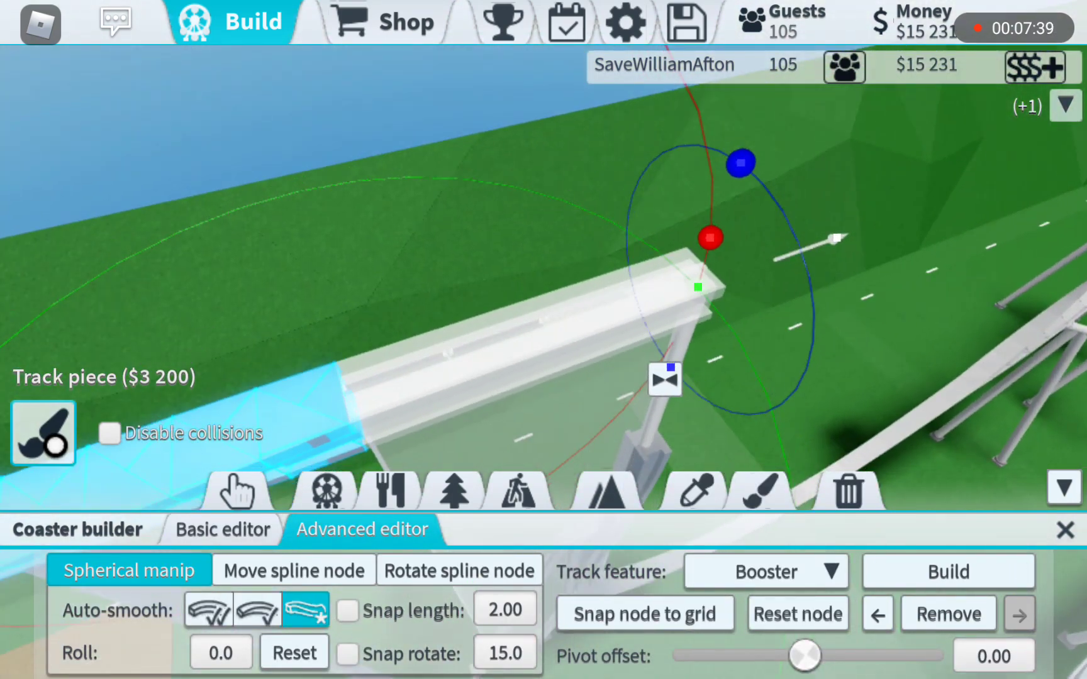
drag(832, 235, 622, 315)
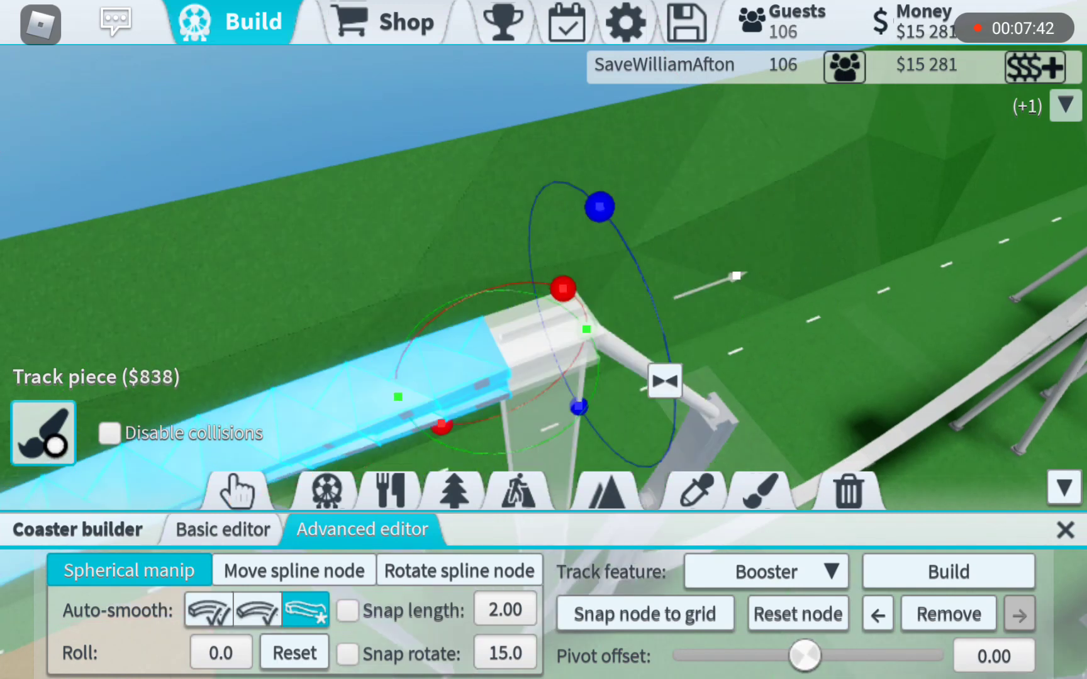
click(766, 572)
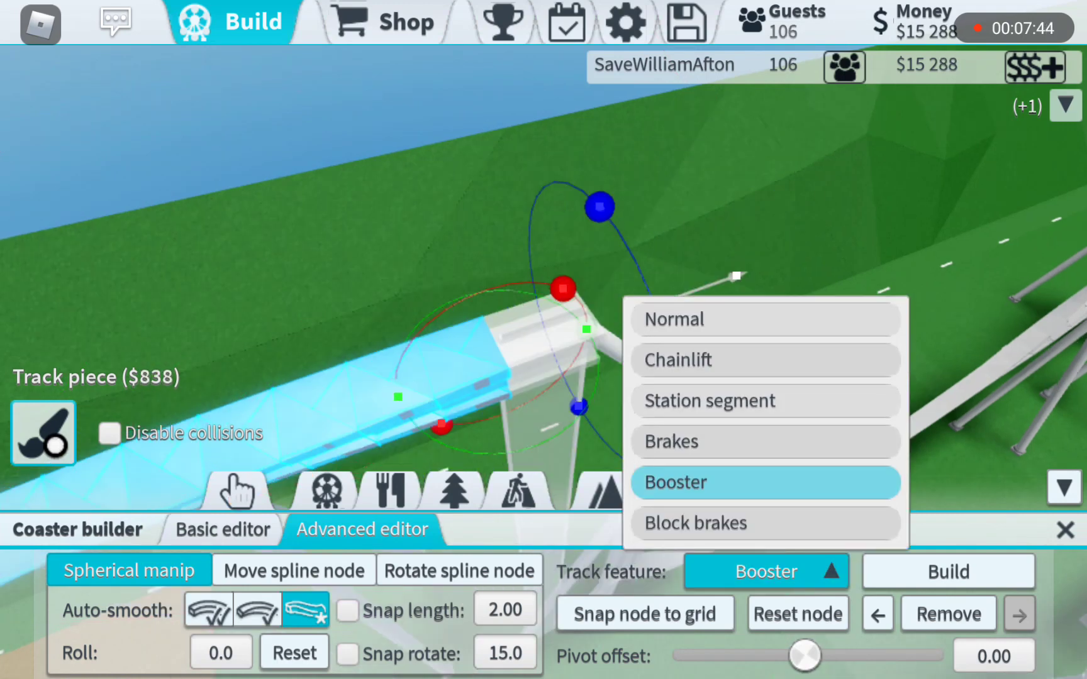
click(765, 483)
drag(339, 171, 340, 221)
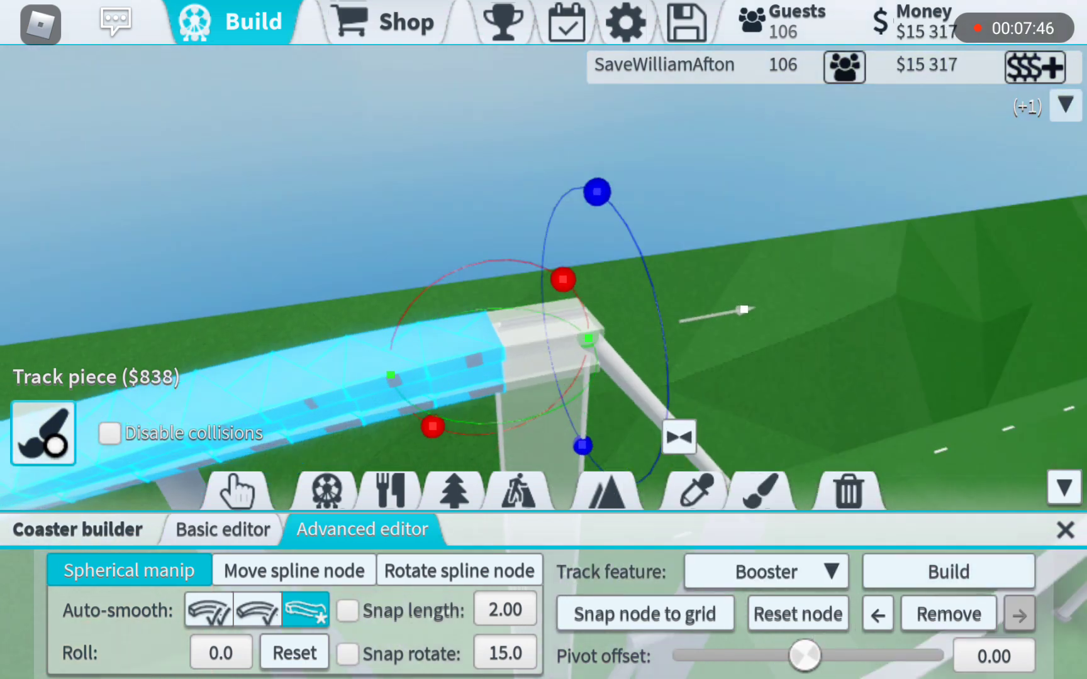
click(948, 571)
Step: Switch the next piece back to Normal track, bend it downward, and build it
click(765, 571)
click(679, 315)
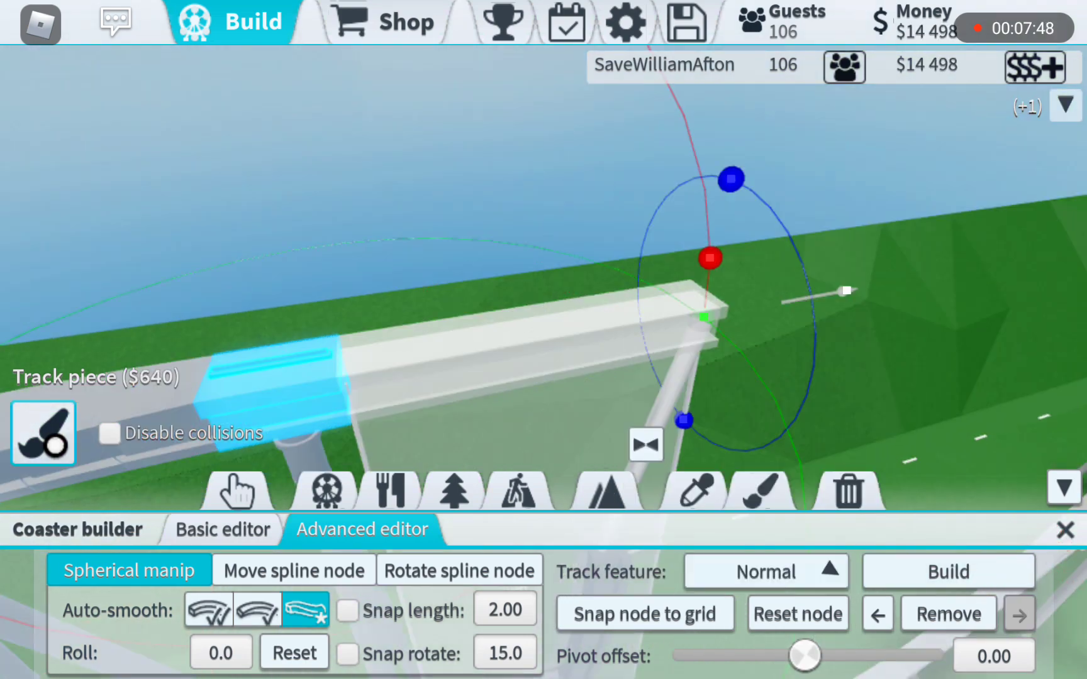
drag(709, 257, 637, 514)
click(948, 572)
click(761, 490)
click(237, 491)
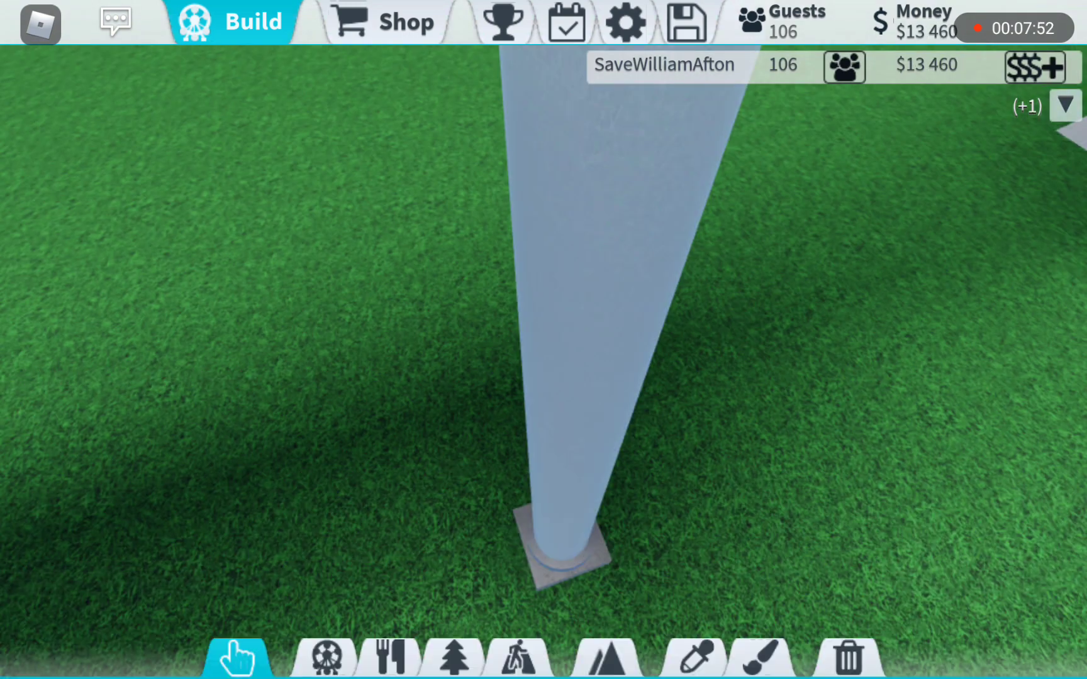
click(848, 658)
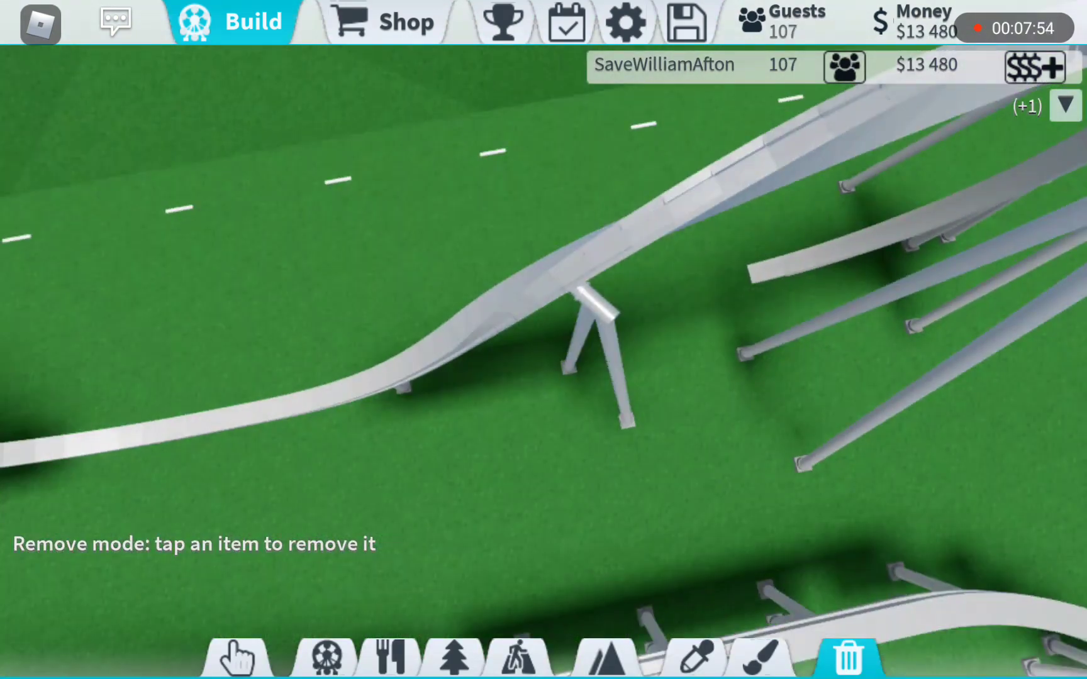
scroll(544, 340, down, 5)
drag(544, 339, 713, 340)
scroll(544, 340, up, 5)
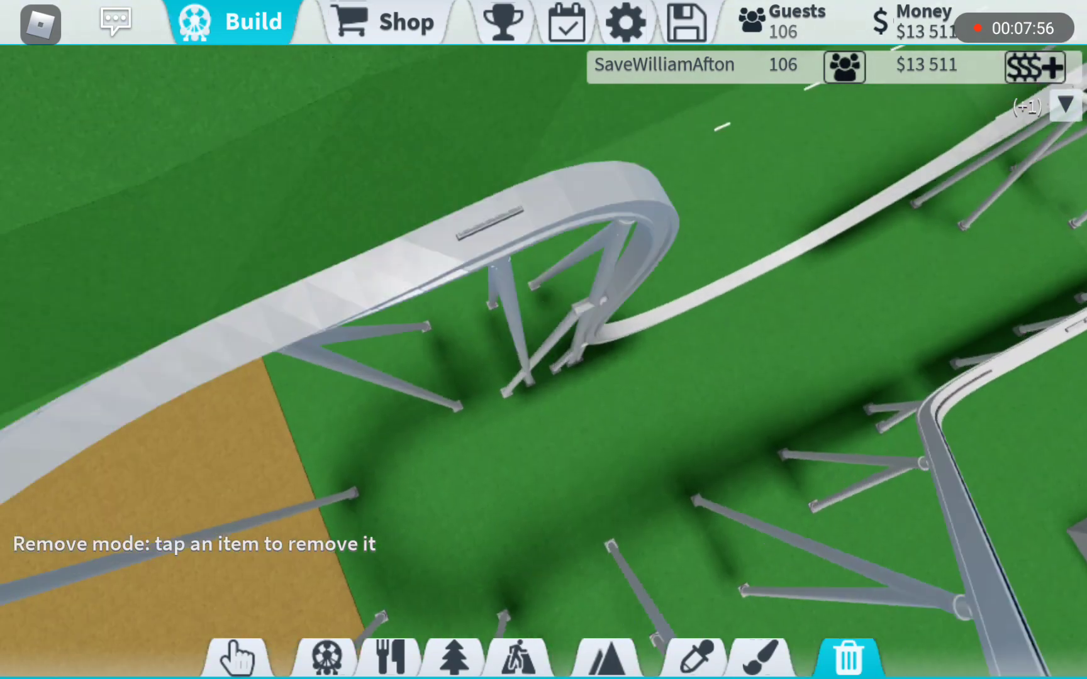
scroll(543, 339, up, 3)
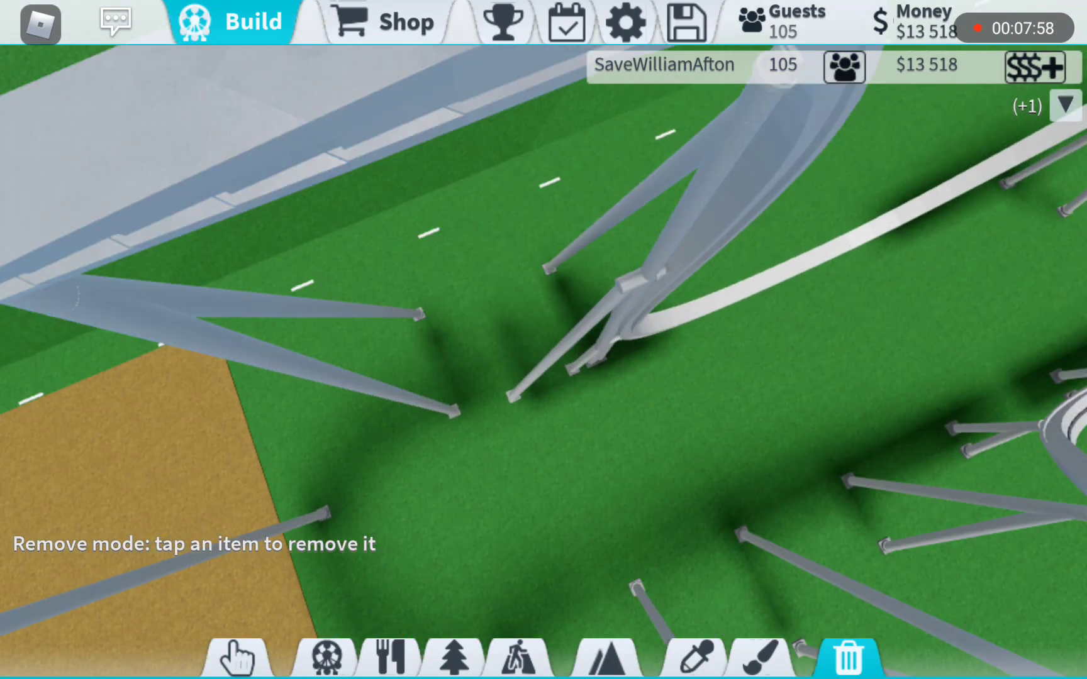
click(238, 658)
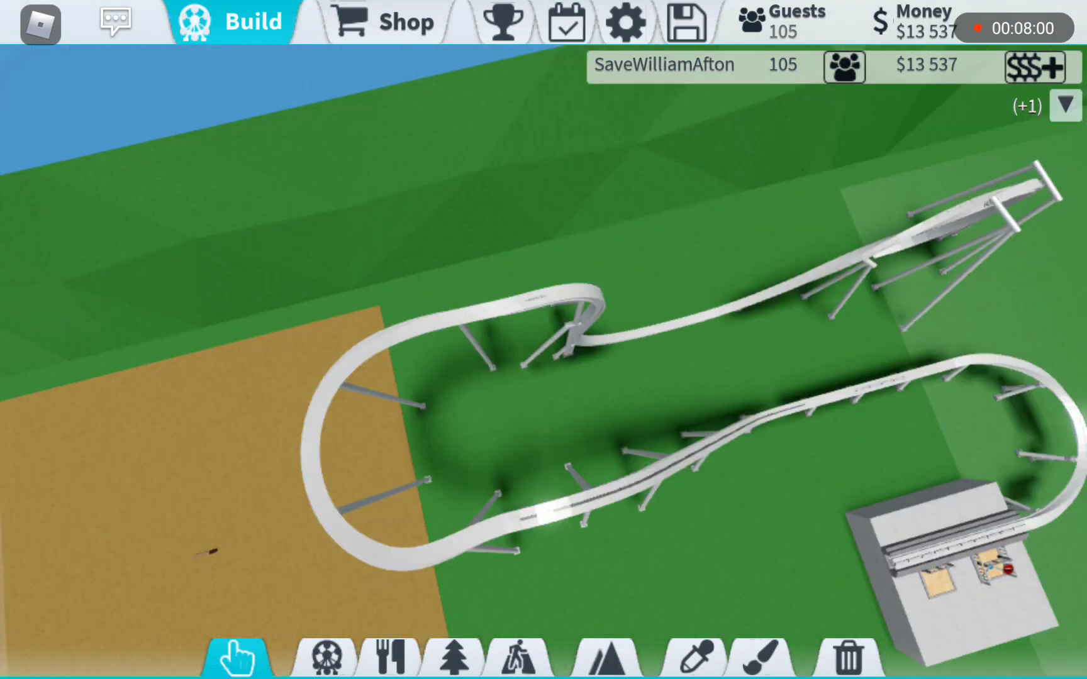
drag(544, 340, 713, 340)
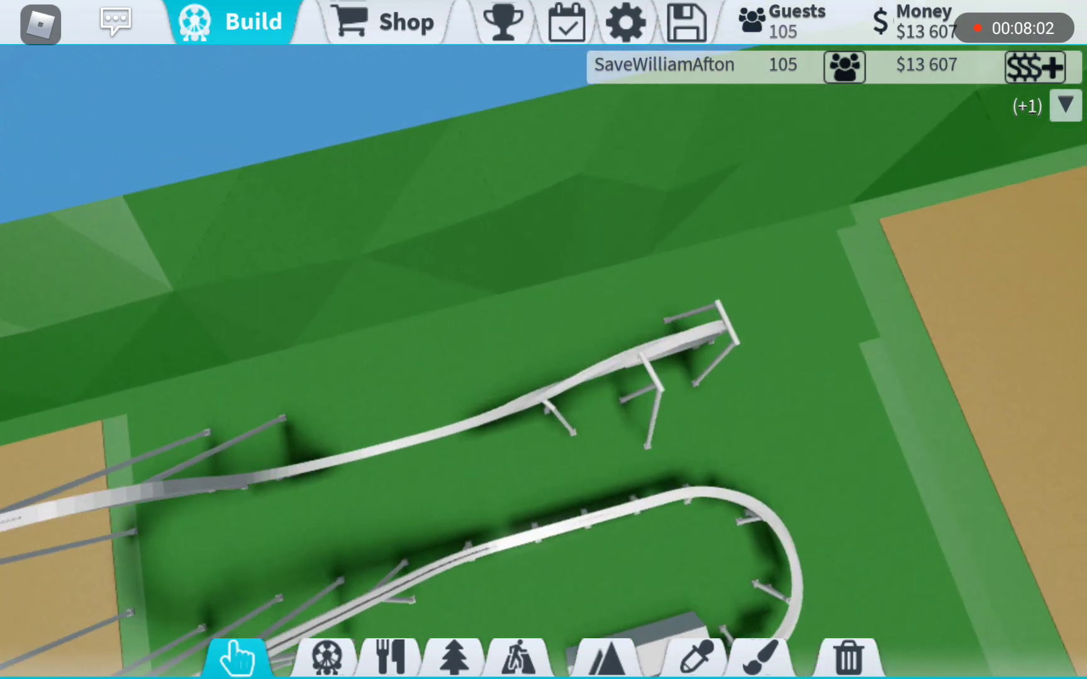
scroll(544, 340, up, 5)
Step: Reopen the coaster's track editor from the ride window and face the track end
click(704, 410)
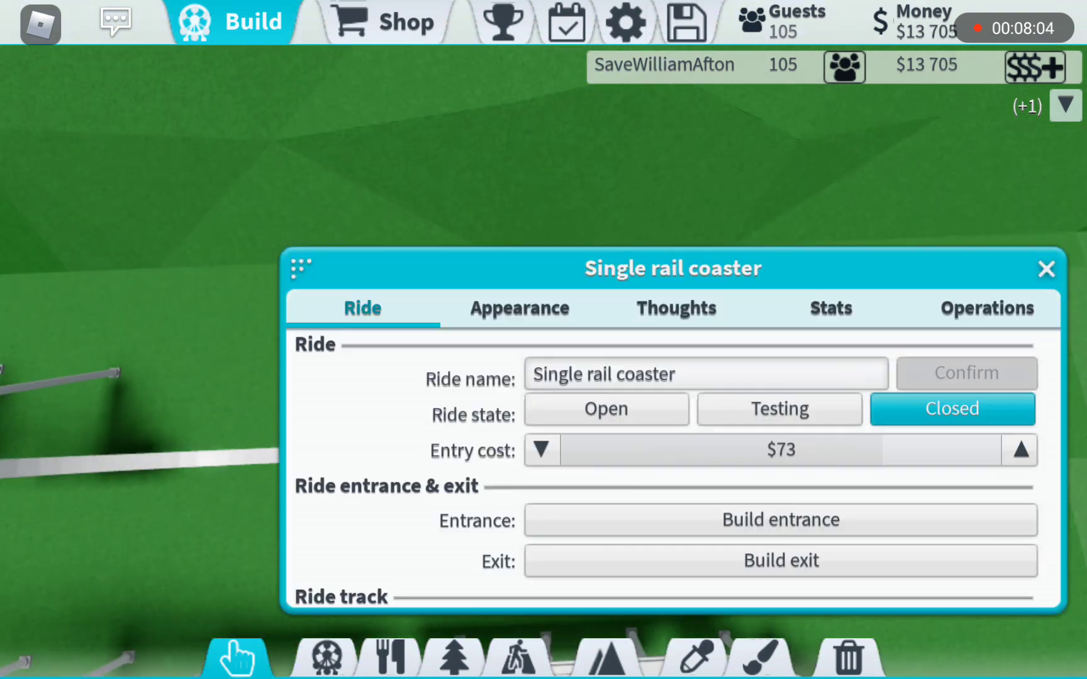
scroll(670, 466, down, 3)
click(667, 514)
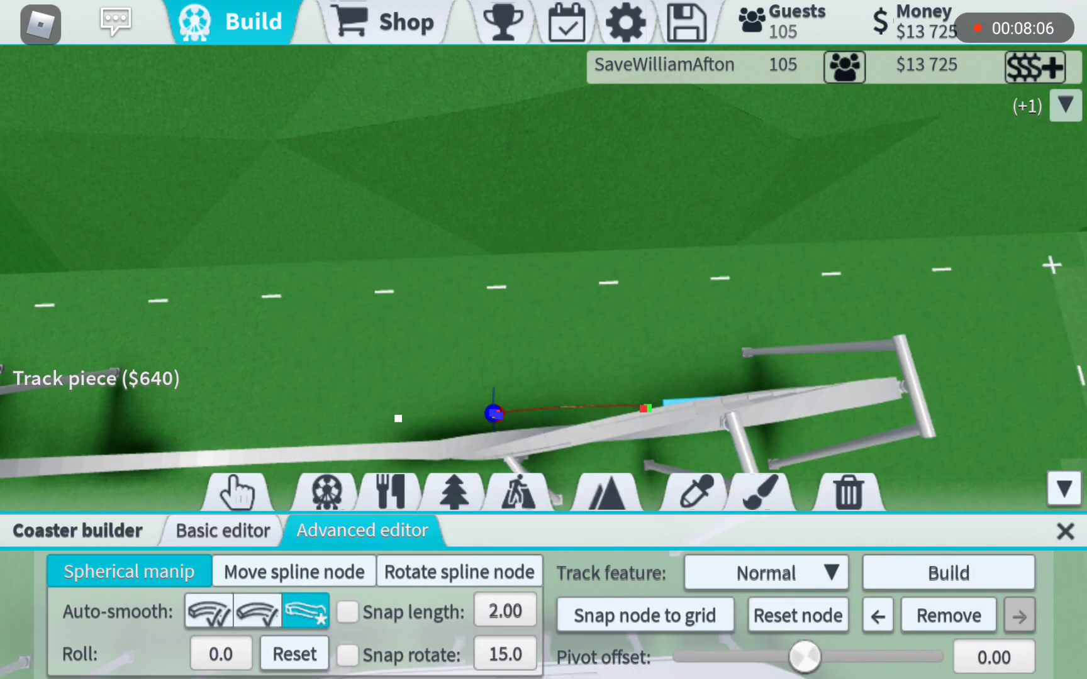
drag(543, 255, 544, 128)
click(1063, 529)
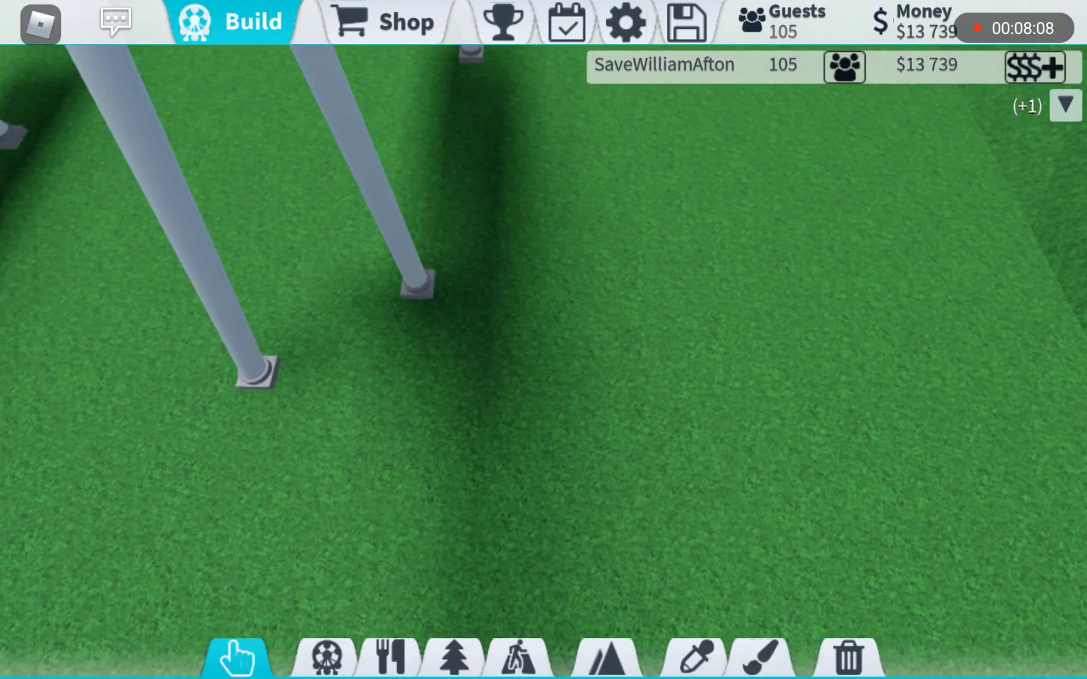
drag(543, 254, 544, 424)
click(620, 595)
scroll(670, 467, down, 2)
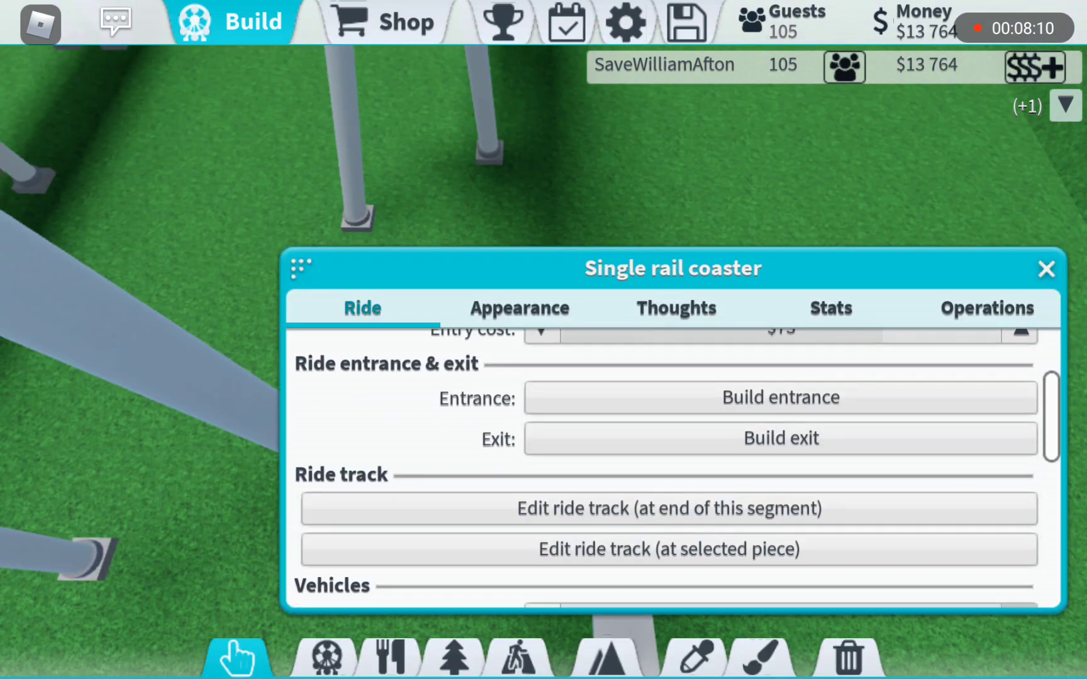
click(669, 508)
drag(543, 254, 543, 382)
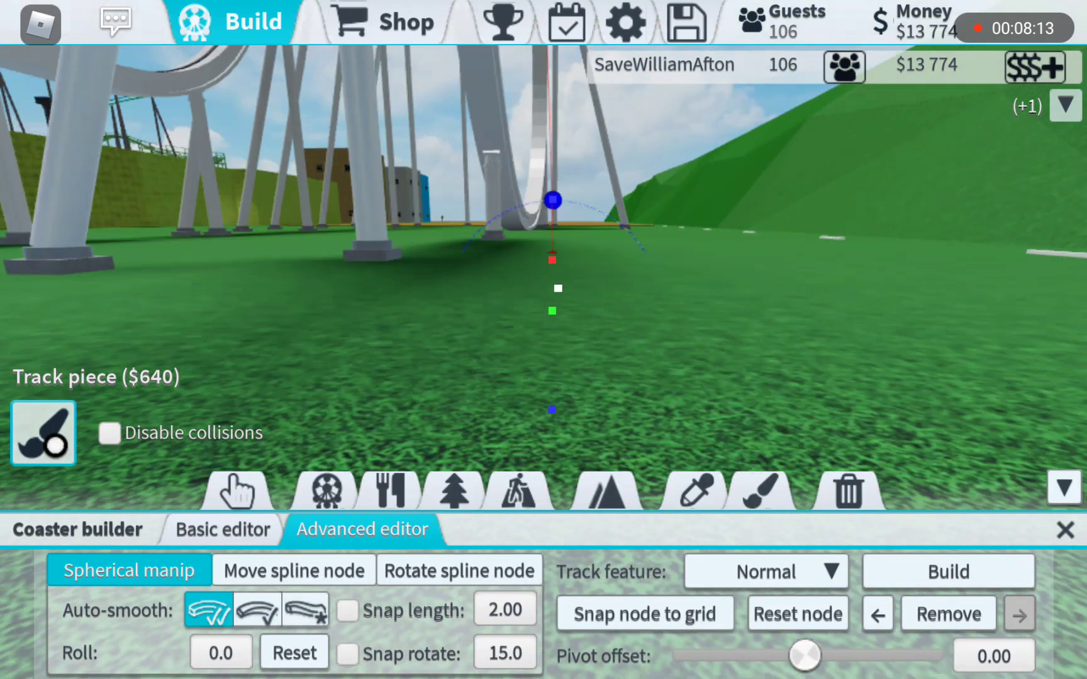
drag(425, 297, 679, 297)
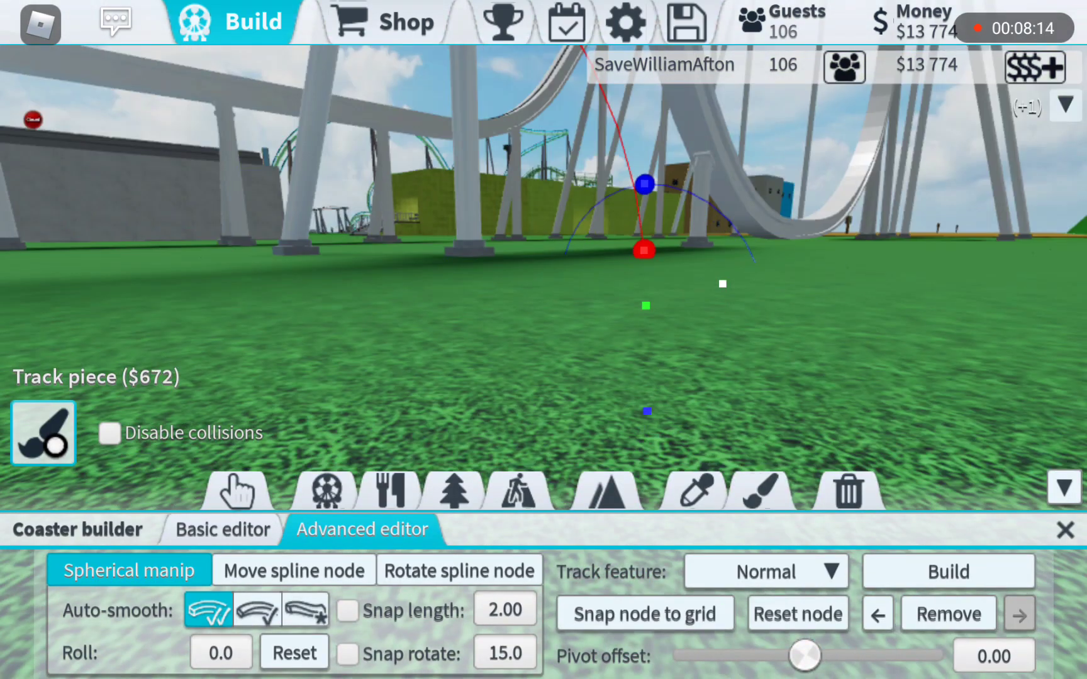
Step: Stretch the next piece out beneath the coaster and bank it to one side
drag(624, 144, 622, 175)
drag(636, 239, 703, 214)
drag(424, 382, 212, 340)
mouse_move(424, 357)
mouse_down()
mouse_move(492, 323)
mouse_move(498, 356)
mouse_move(487, 357)
mouse_up()
drag(538, 78, 597, 101)
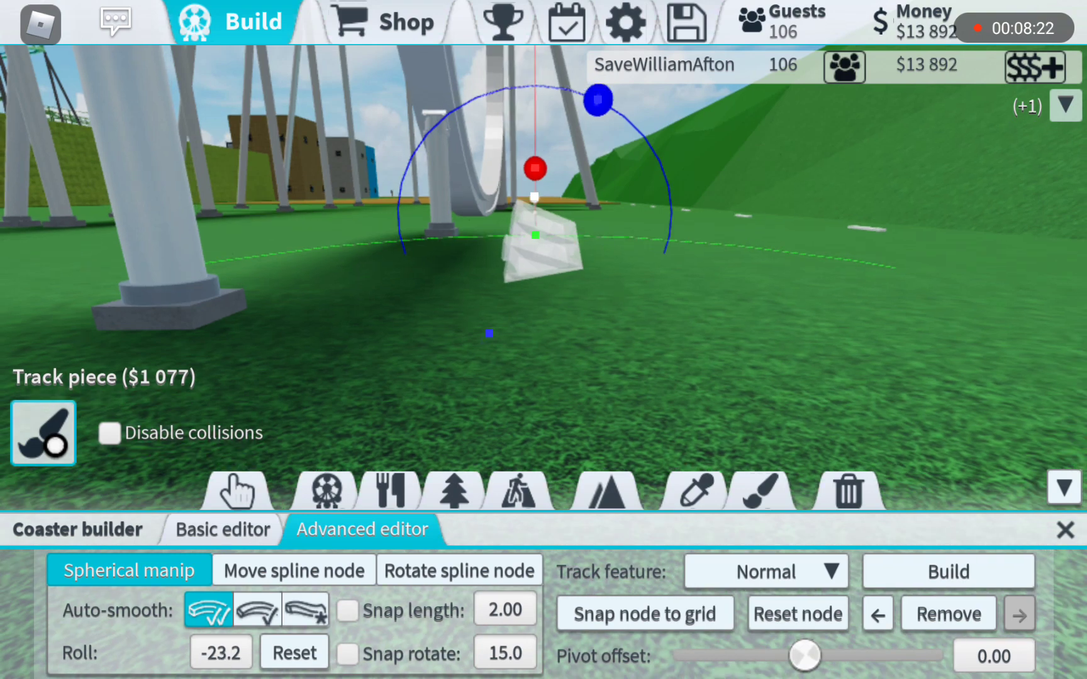
scroll(544, 255, down, 3)
Step: Fine-tune the piece's banking and adjust its yaw heading
drag(543, 297, 484, 383)
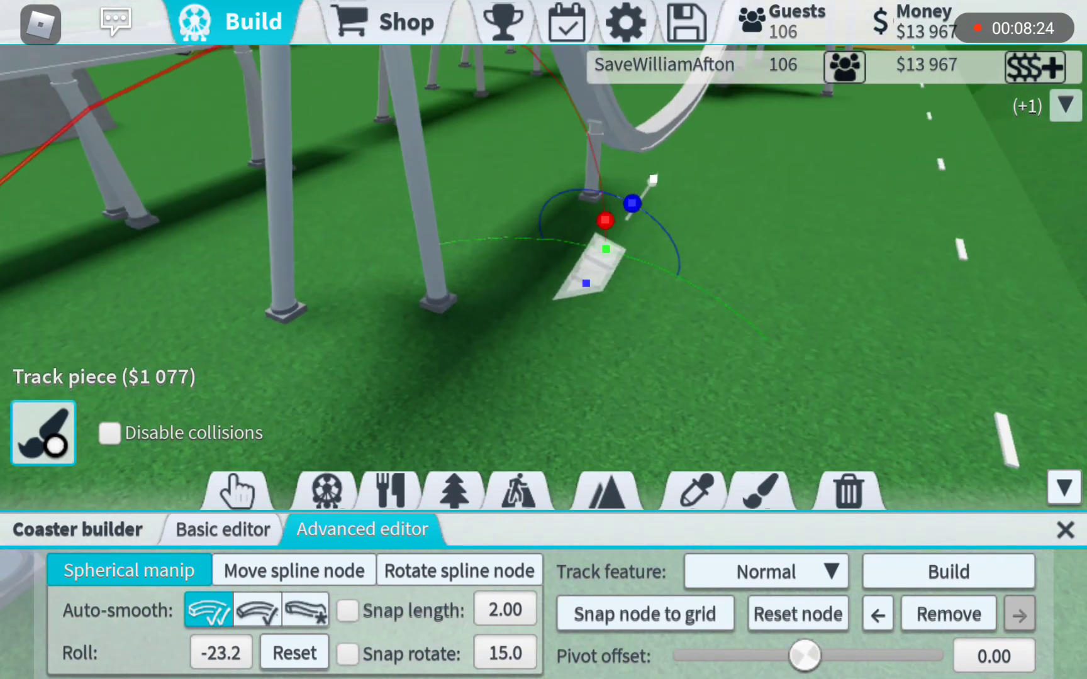
mouse_move(543, 339)
mouse_down()
mouse_move(564, 339)
mouse_move(510, 366)
mouse_up()
scroll(569, 212, up, 3)
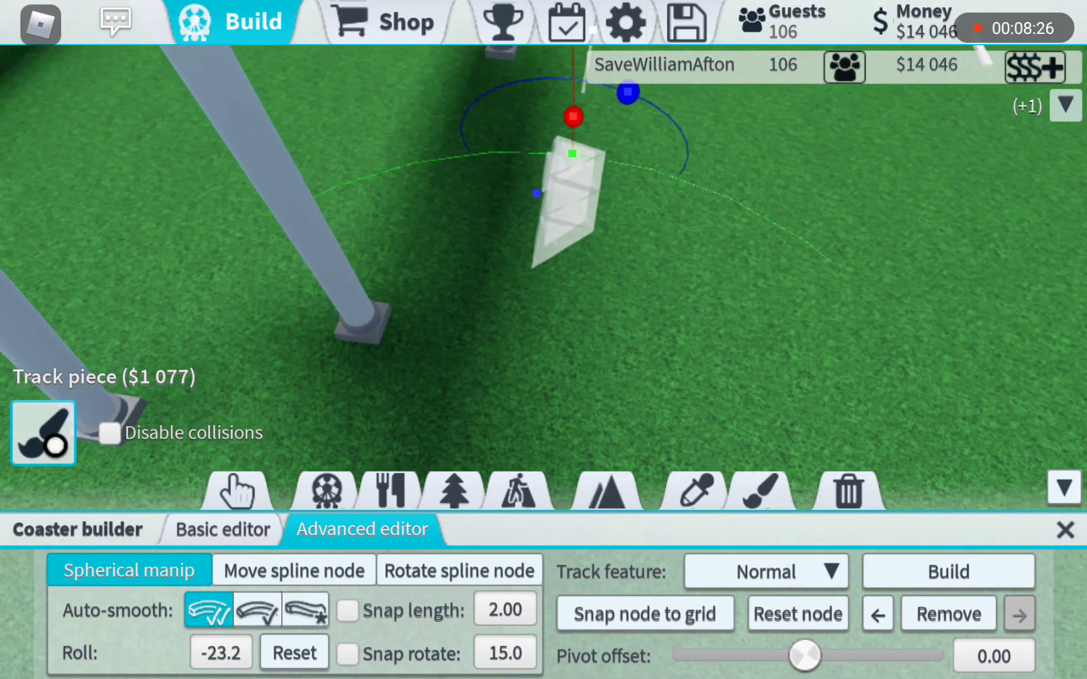
drag(628, 91, 539, 74)
drag(544, 339, 510, 298)
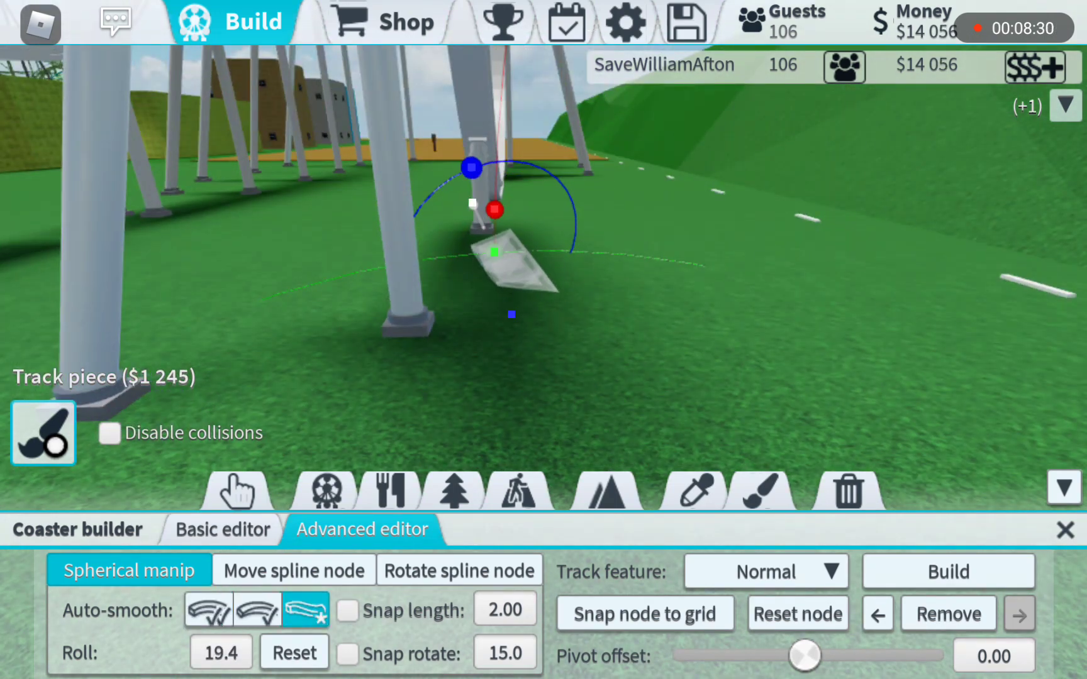
drag(494, 209, 501, 242)
click(459, 570)
drag(543, 340, 476, 323)
mouse_move(698, 230)
mouse_down()
mouse_move(682, 217)
mouse_move(691, 224)
mouse_up()
click(294, 570)
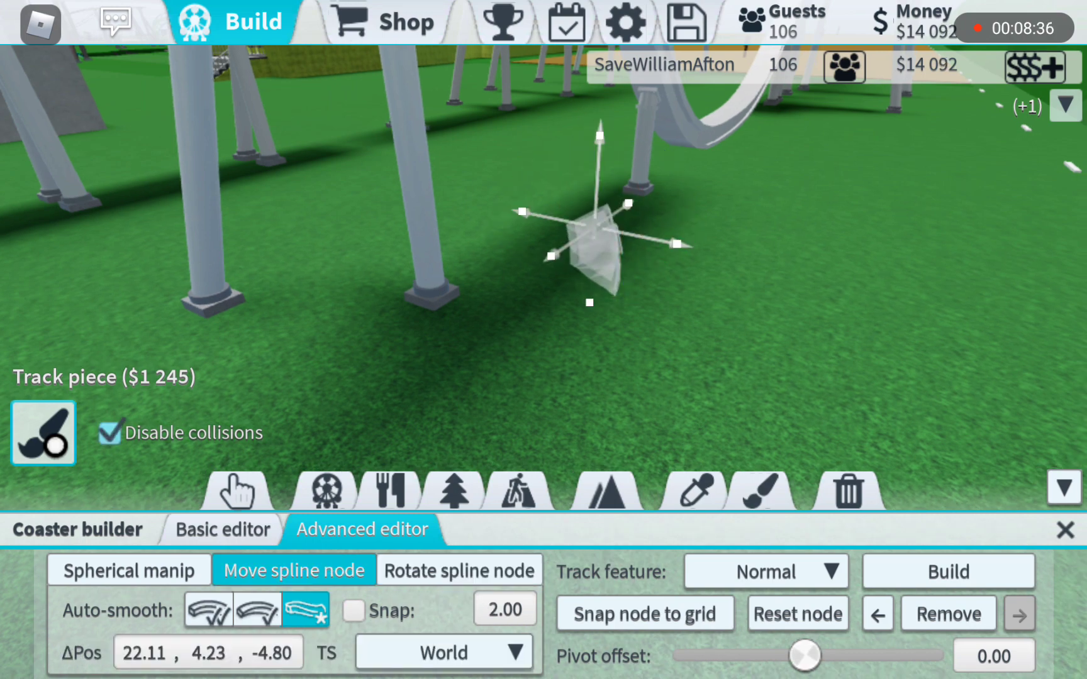
Step: Lengthen the piece under the existing track and bank it more steeply
drag(544, 340, 476, 323)
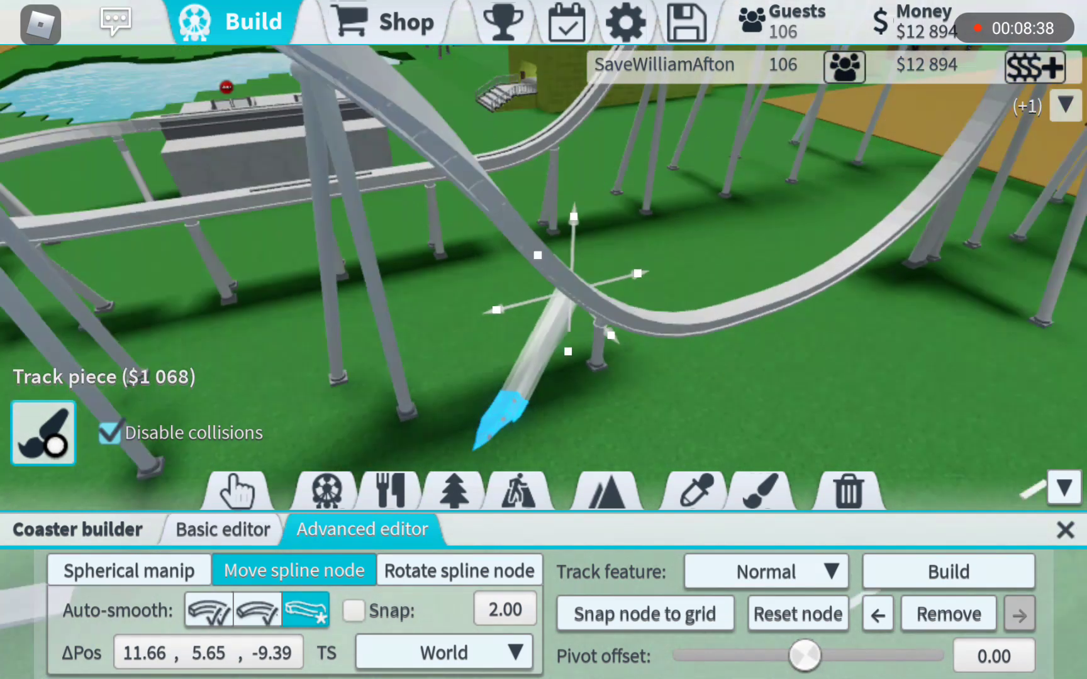
click(129, 570)
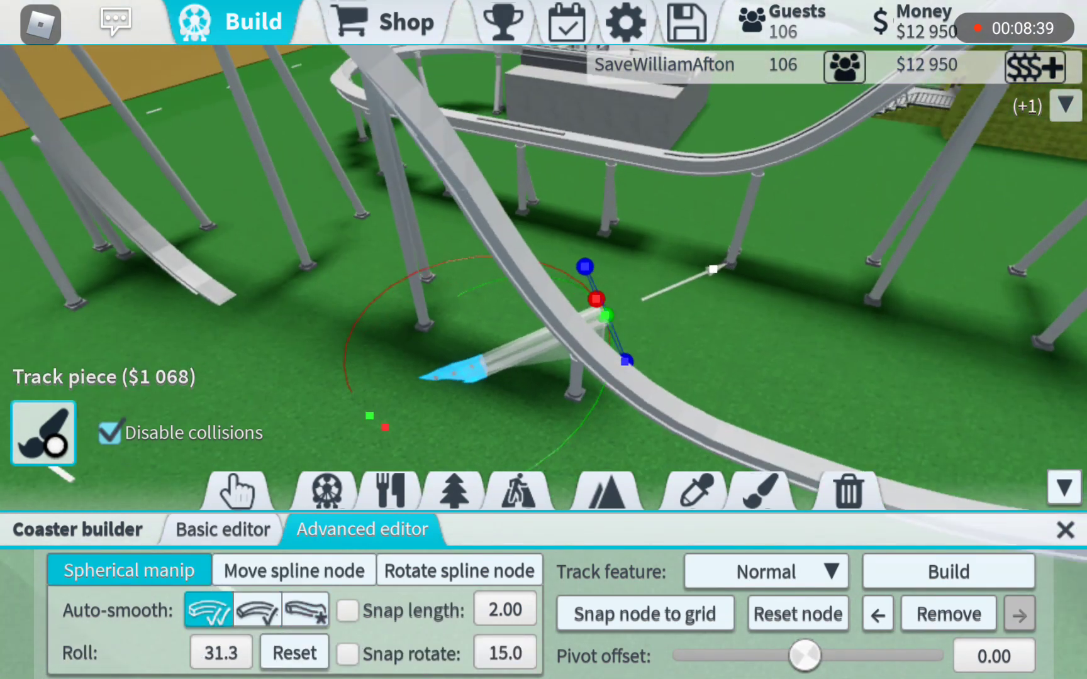
drag(721, 267, 951, 172)
drag(543, 255, 544, 289)
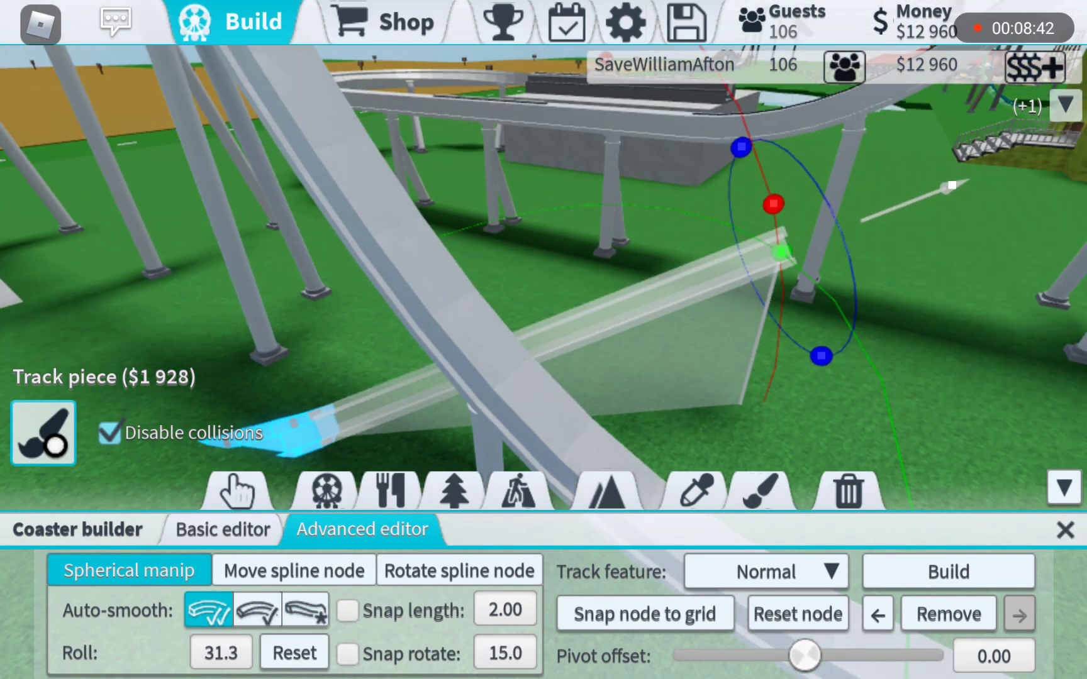
drag(741, 147, 652, 144)
drag(543, 254, 544, 322)
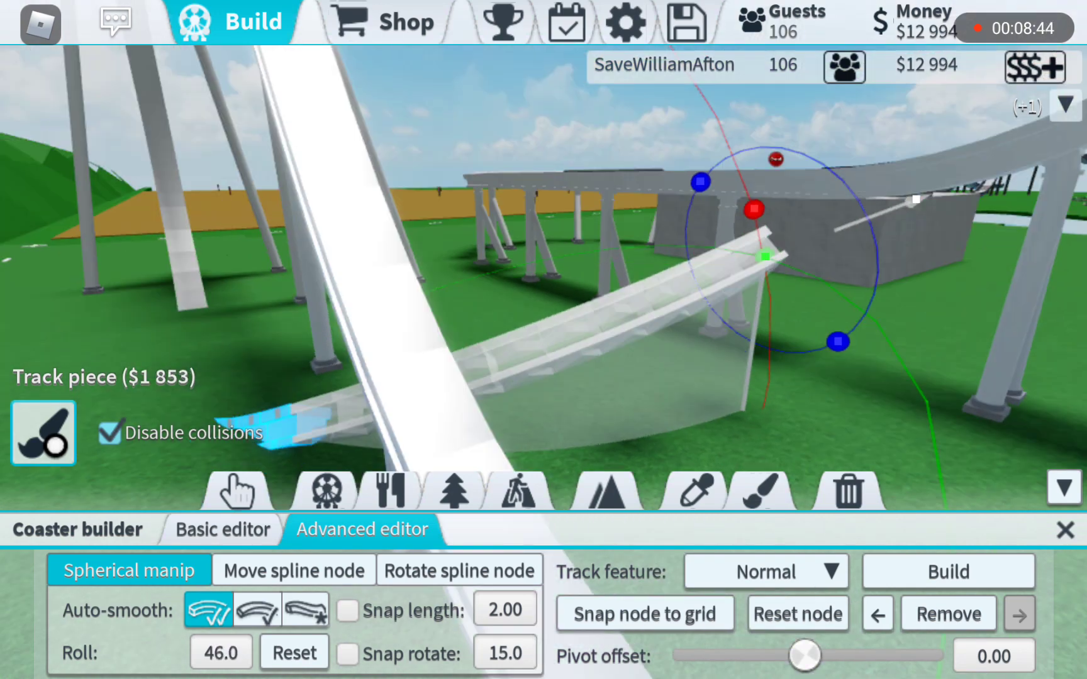
Step: Ease back the banking, then reset the clashing piece to its short unbanked default
mouse_move(837, 341)
mouse_down()
mouse_move(824, 398)
mouse_move(813, 390)
mouse_up()
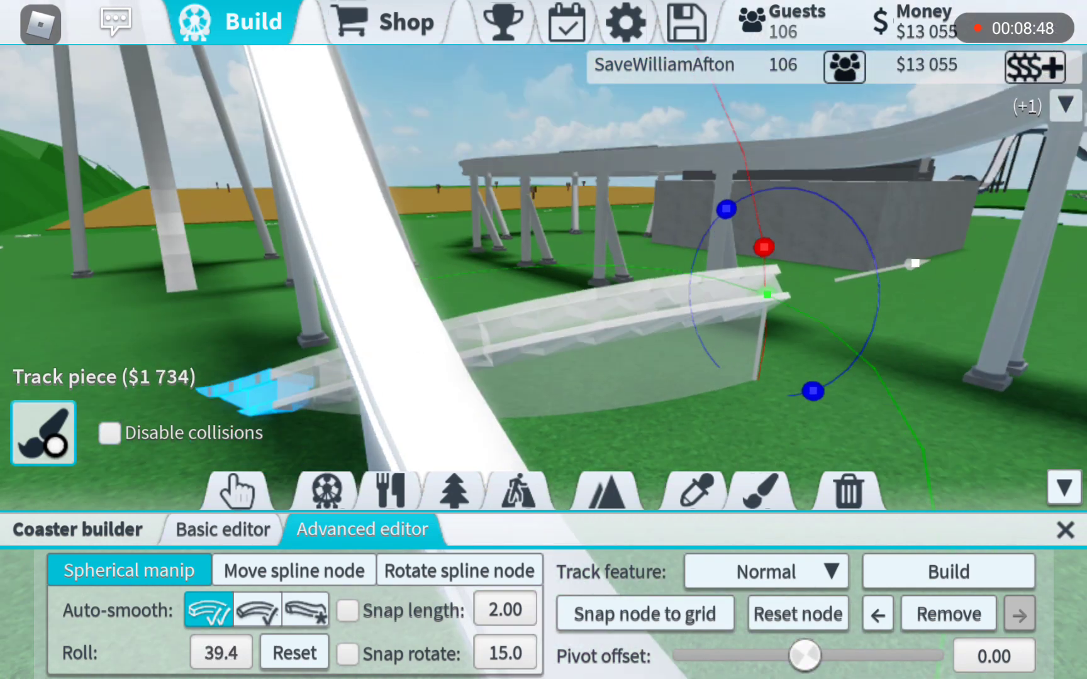
drag(543, 322, 543, 255)
mouse_move(803, 401)
mouse_down()
mouse_move(792, 366)
mouse_move(804, 382)
mouse_up()
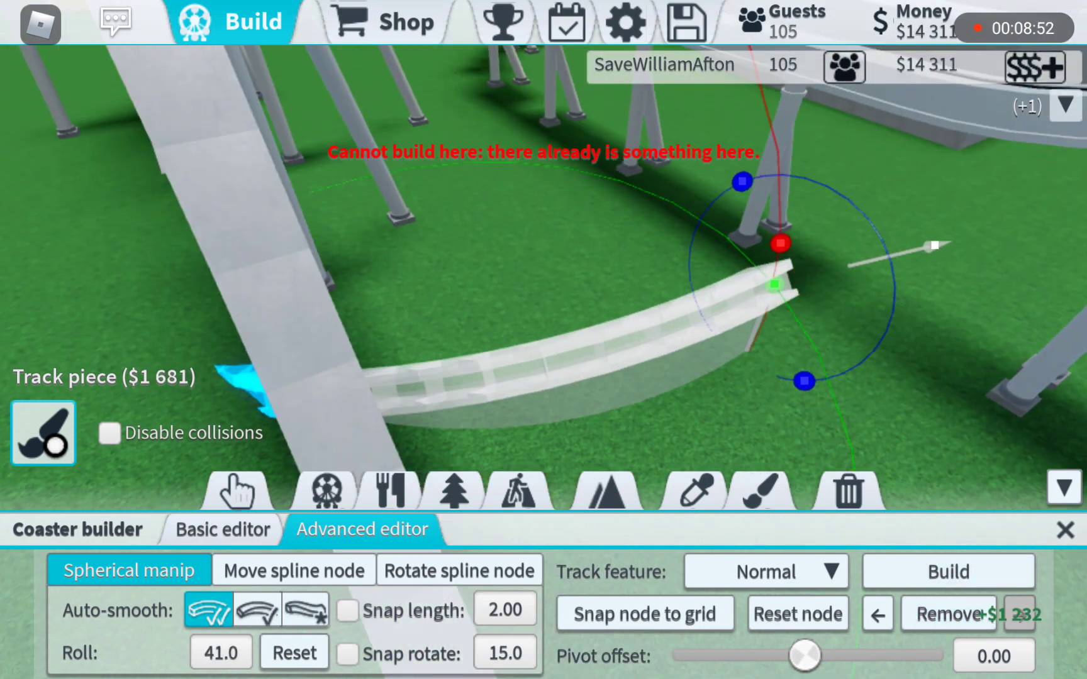
click(797, 614)
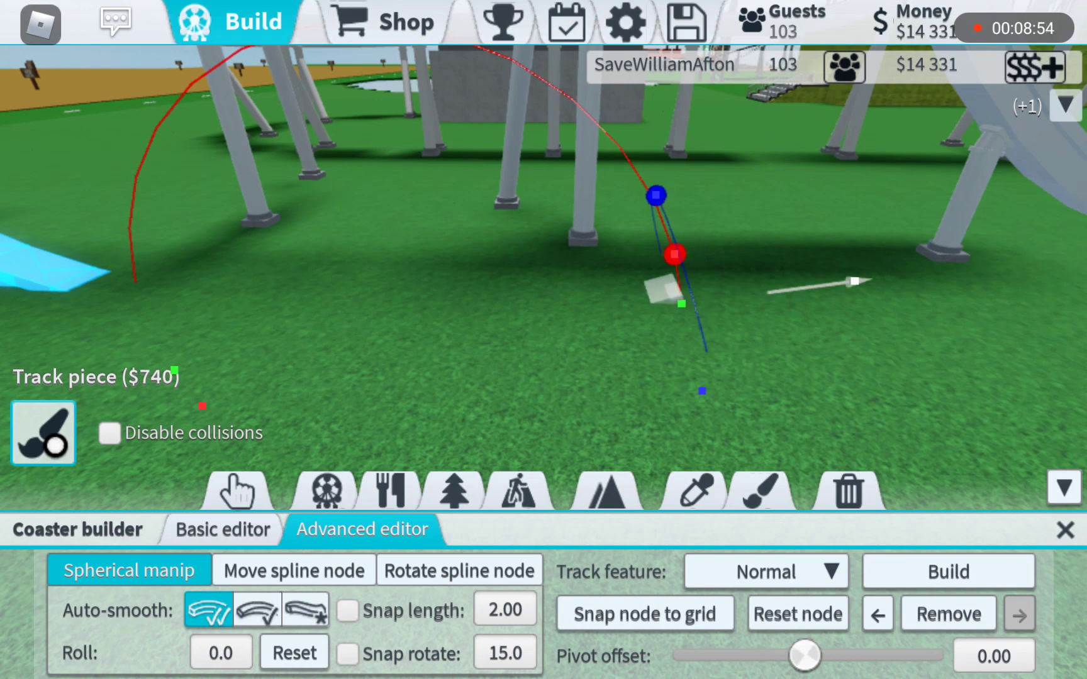
Step: Push the low track node further forward along its own axes
click(306, 610)
click(459, 571)
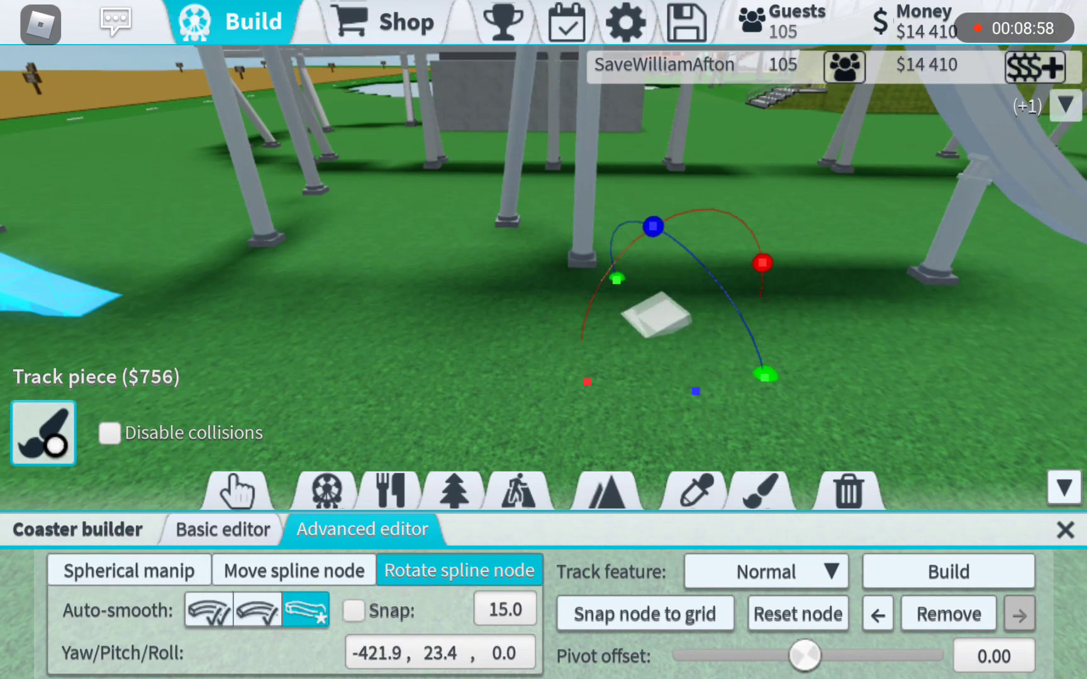
click(294, 570)
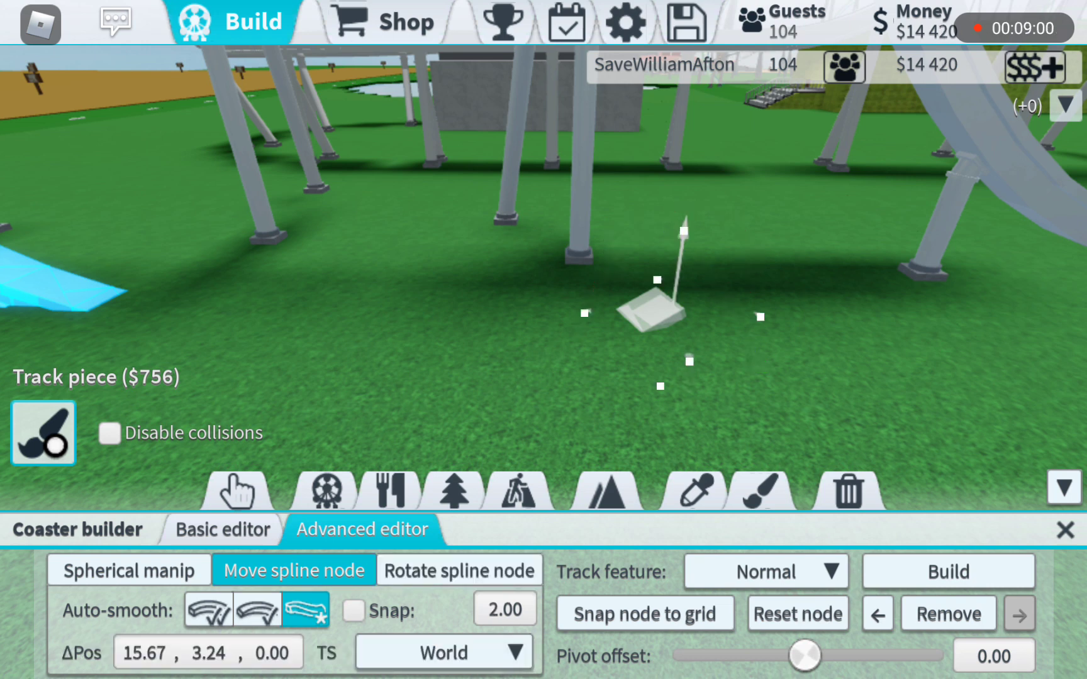
click(443, 653)
click(403, 522)
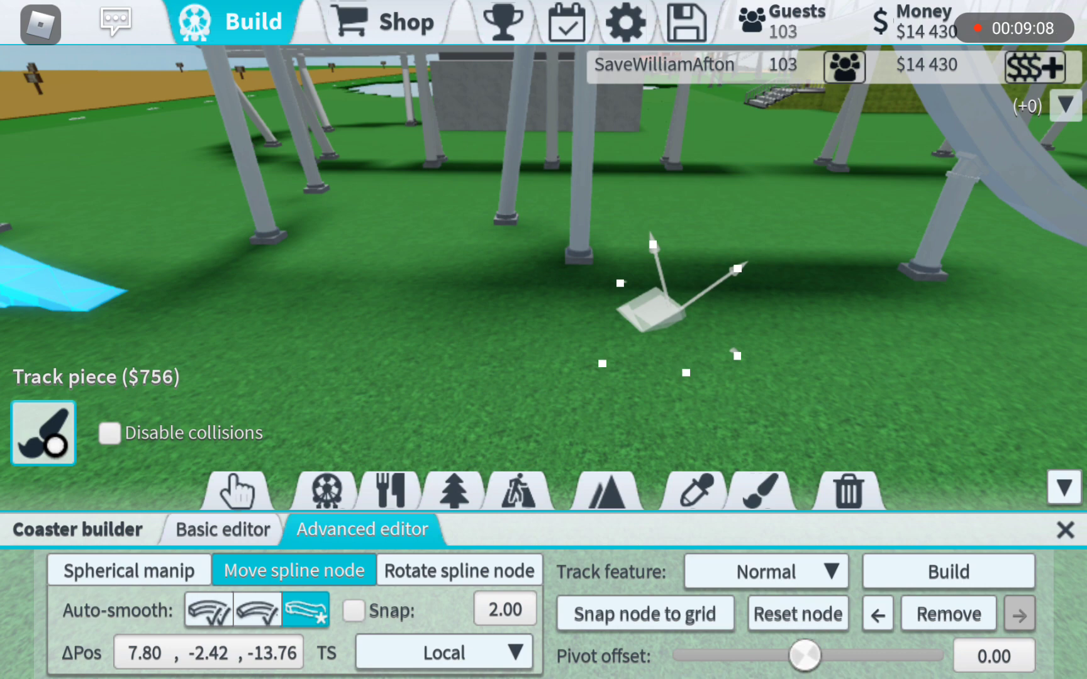
drag(603, 363, 639, 347)
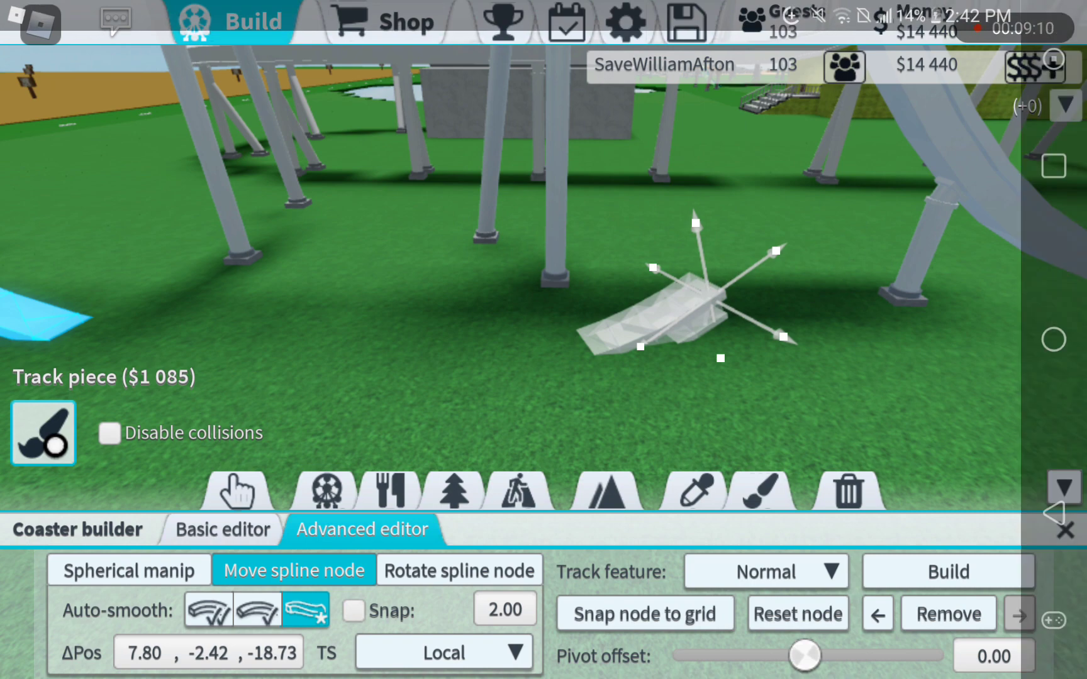
drag(509, 4, 509, 339)
drag(509, 509, 510, 85)
drag(774, 251, 789, 264)
drag(340, 255, 594, 255)
Step: Bank the low piece a little more and nudge its node sideways slightly
click(460, 570)
drag(340, 255, 391, 255)
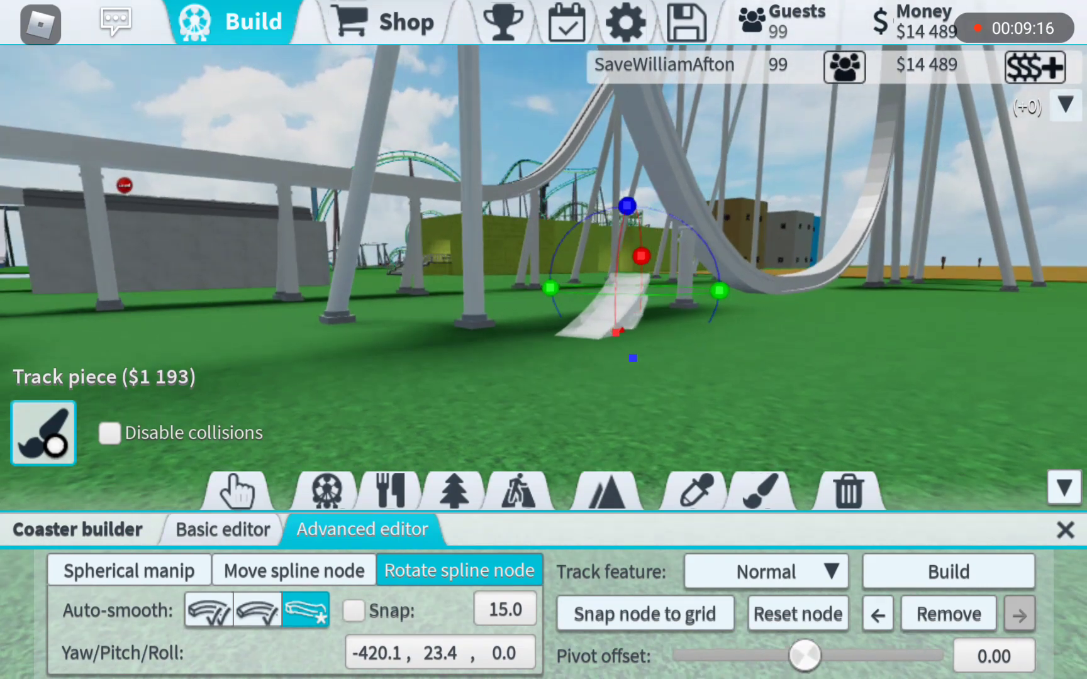
drag(581, 221, 594, 212)
drag(339, 254, 340, 169)
click(293, 571)
drag(768, 267, 756, 268)
click(209, 611)
click(129, 571)
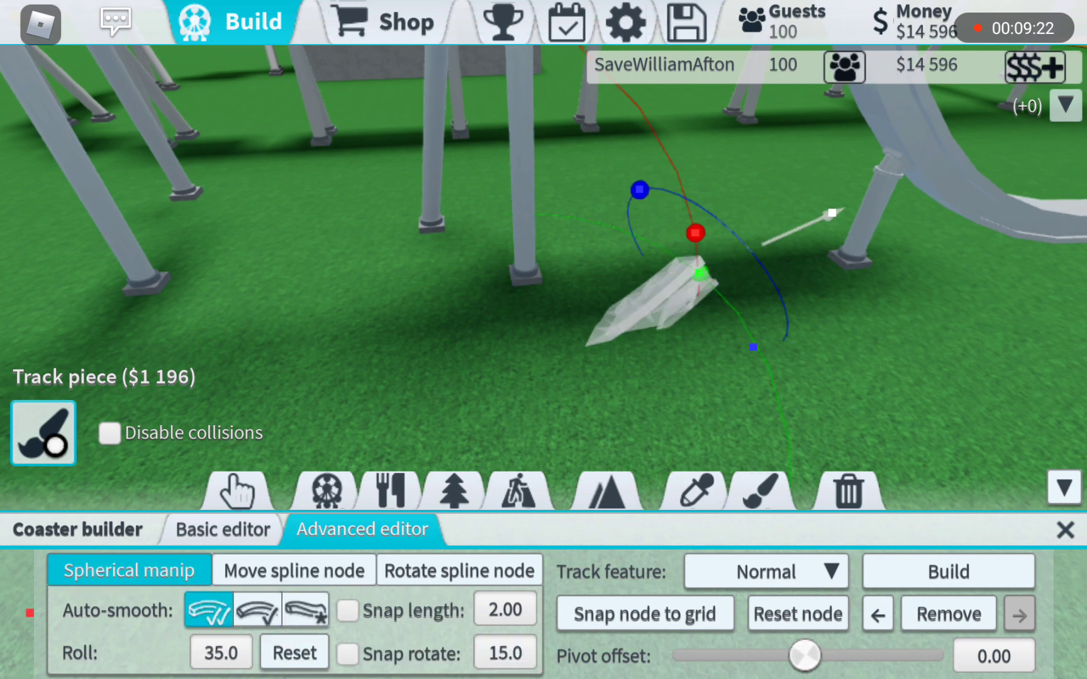
Step: Build the banked piece, then lengthen and steeply bank the next one and build it
click(949, 572)
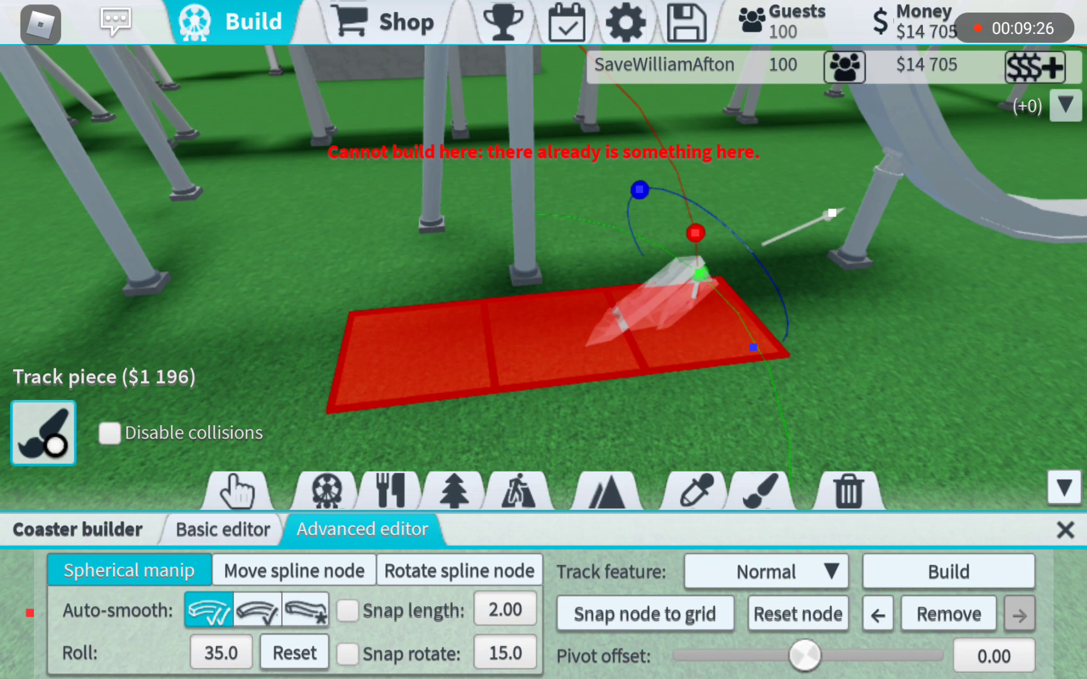
click(947, 572)
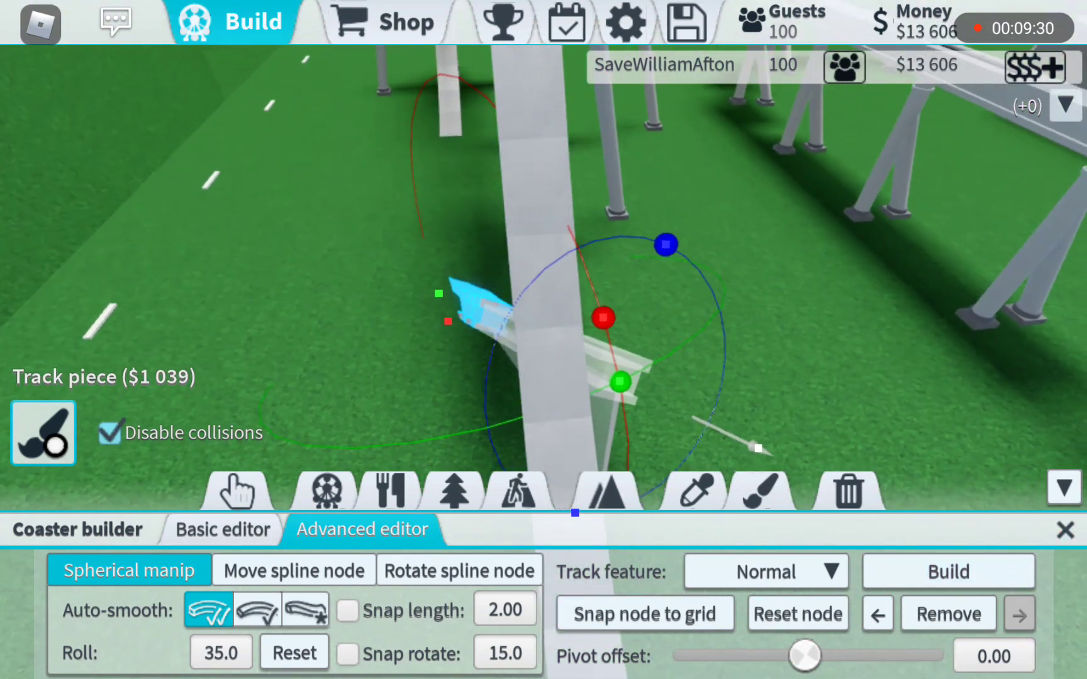
mouse_move(665, 243)
mouse_down()
mouse_move(693, 218)
mouse_move(672, 243)
mouse_move(694, 332)
mouse_up()
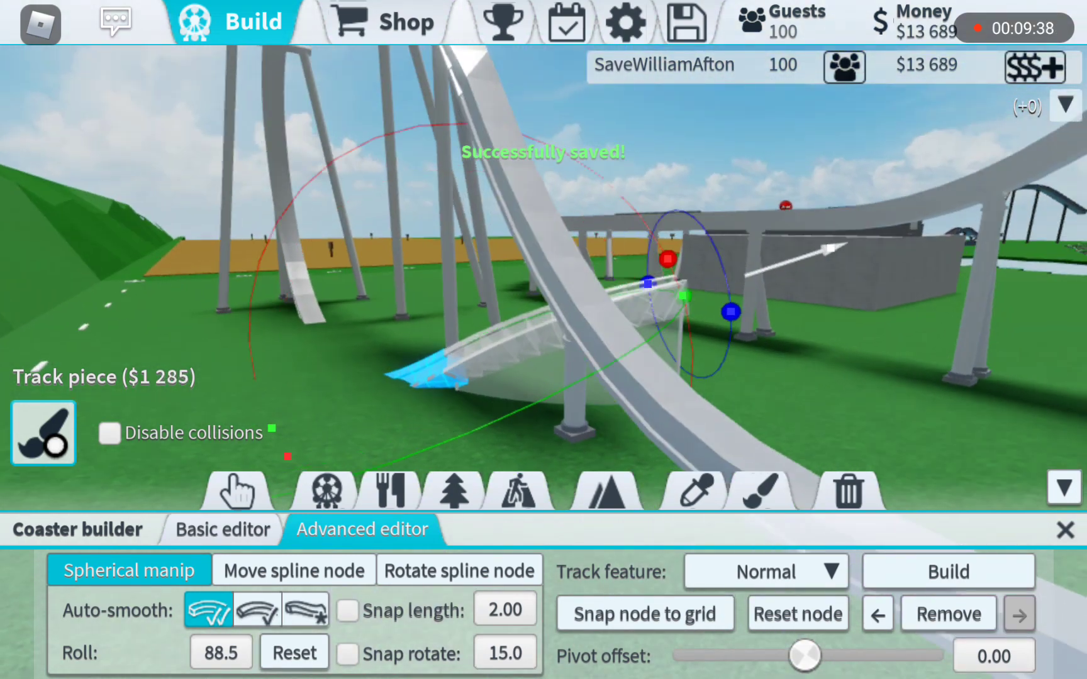
drag(644, 313, 676, 367)
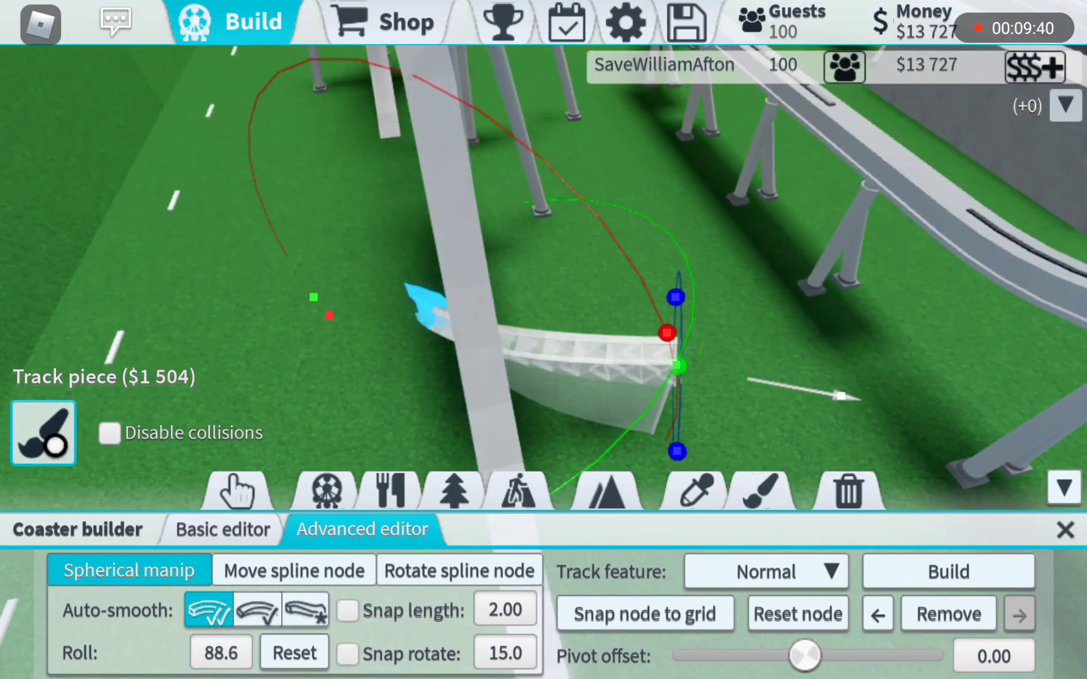
drag(676, 450, 721, 405)
click(948, 572)
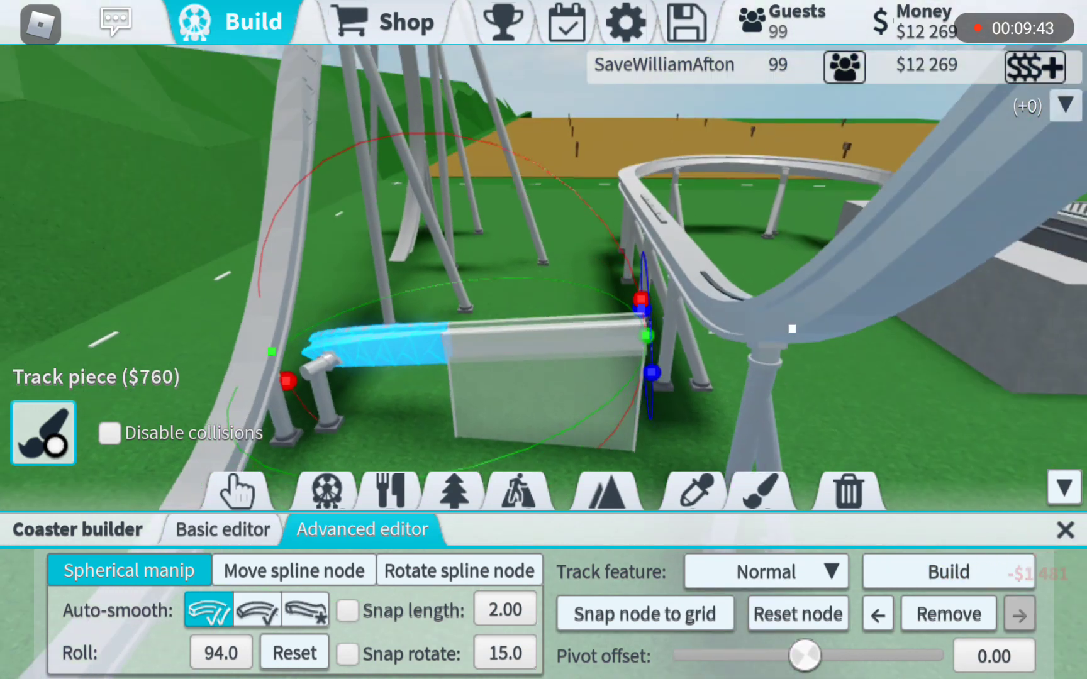
Step: Tone down the banking on the next pieces, lengthen the curve, and build them
drag(651, 372, 650, 333)
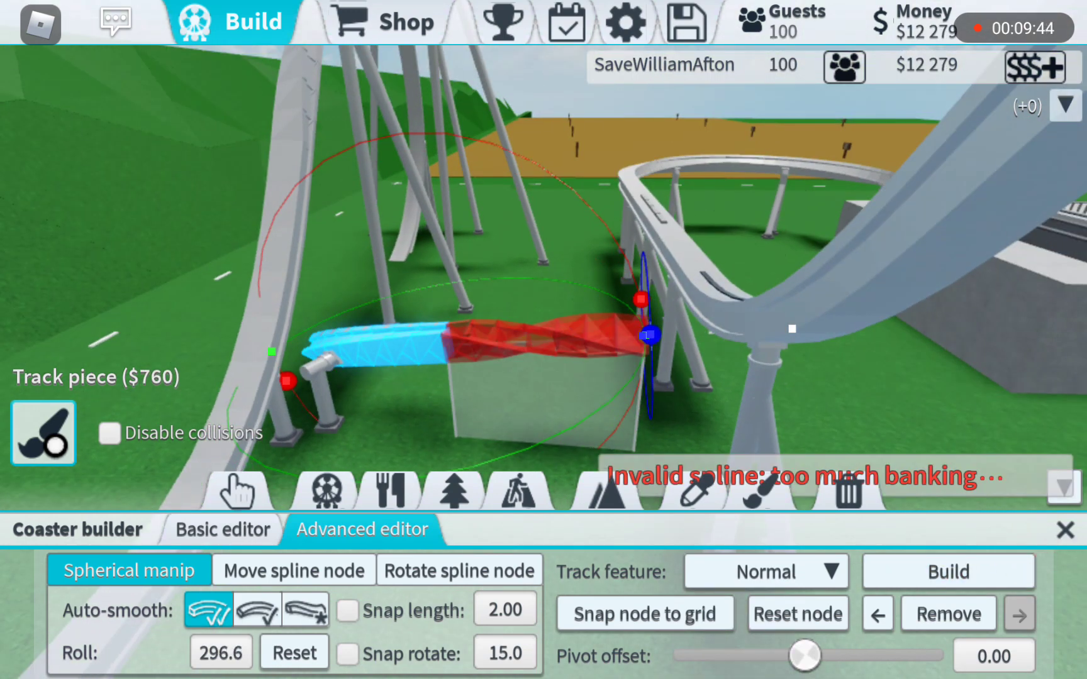
mouse_move(791, 328)
mouse_down()
mouse_move(854, 323)
mouse_move(891, 355)
mouse_move(821, 316)
mouse_up()
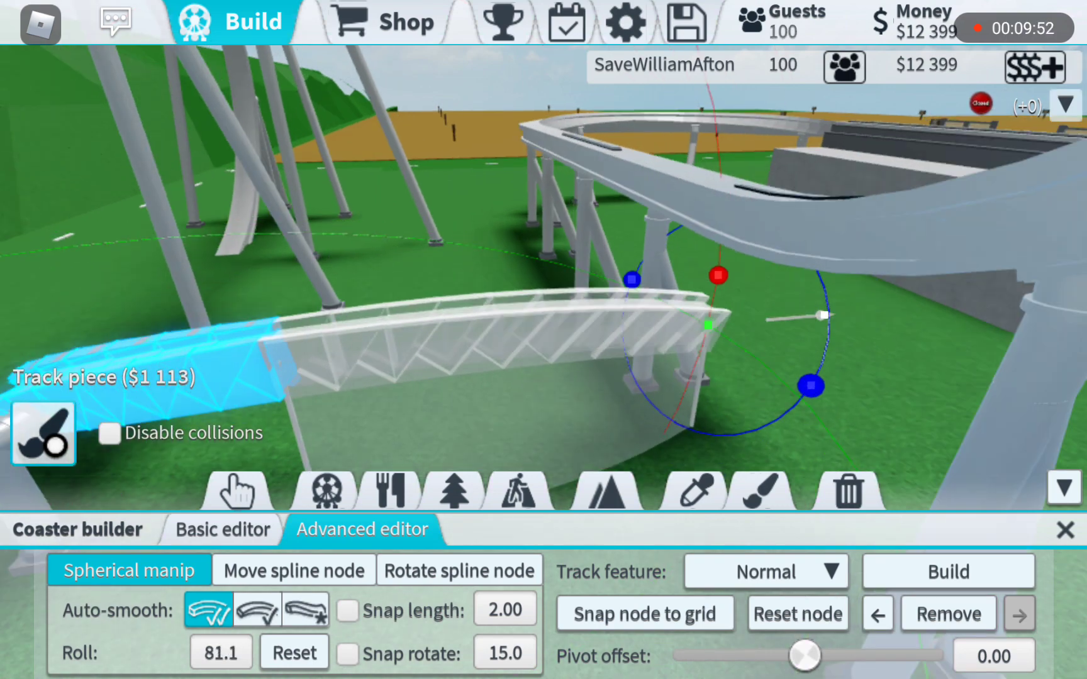
click(948, 571)
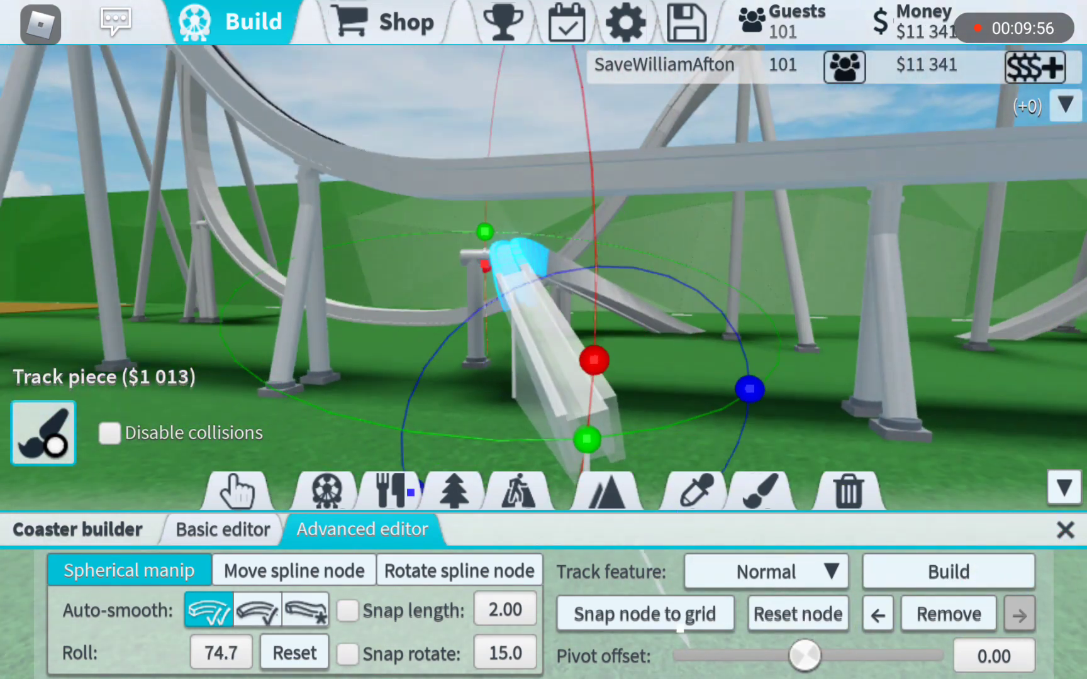
mouse_move(749, 389)
mouse_down()
mouse_move(767, 344)
mouse_move(755, 315)
mouse_up()
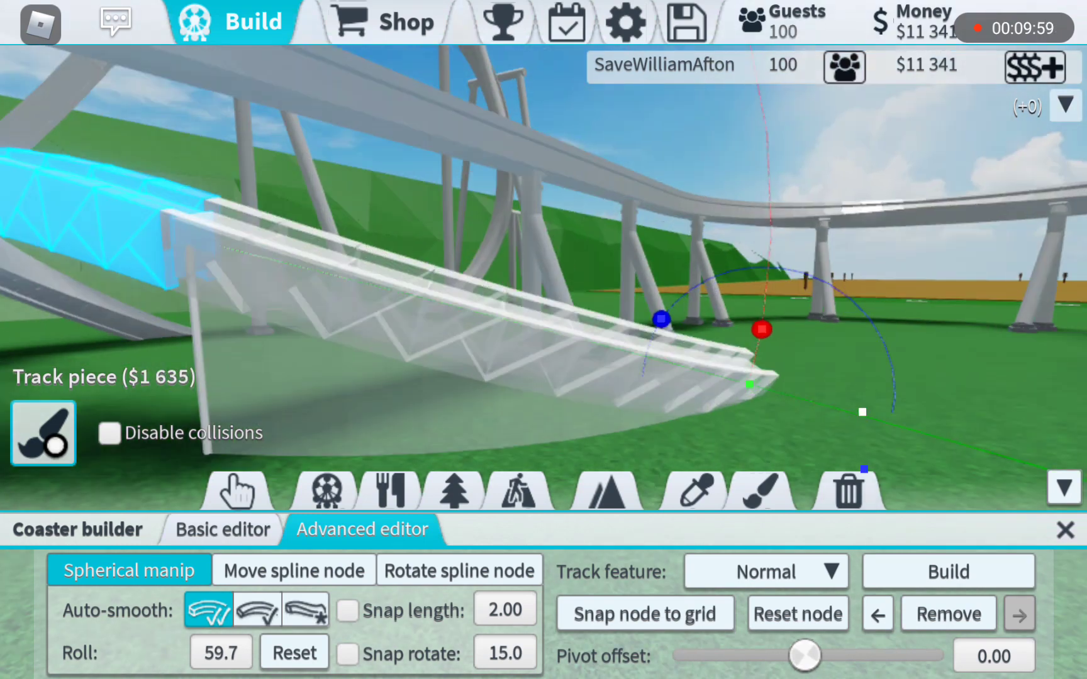
drag(659, 317, 661, 294)
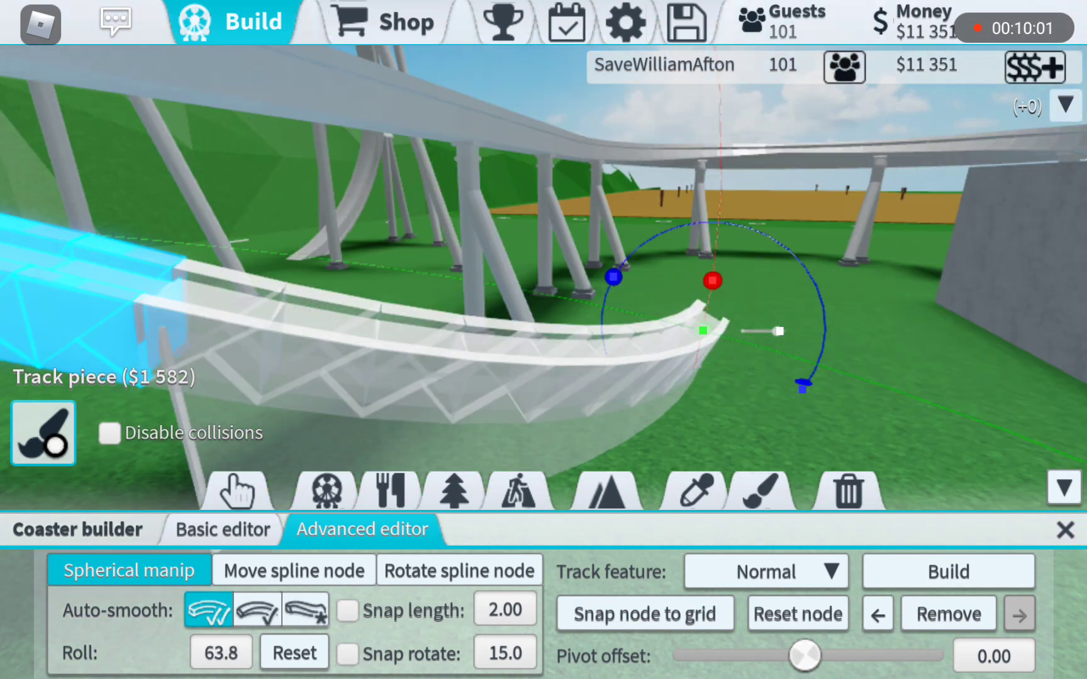
drag(612, 277, 679, 223)
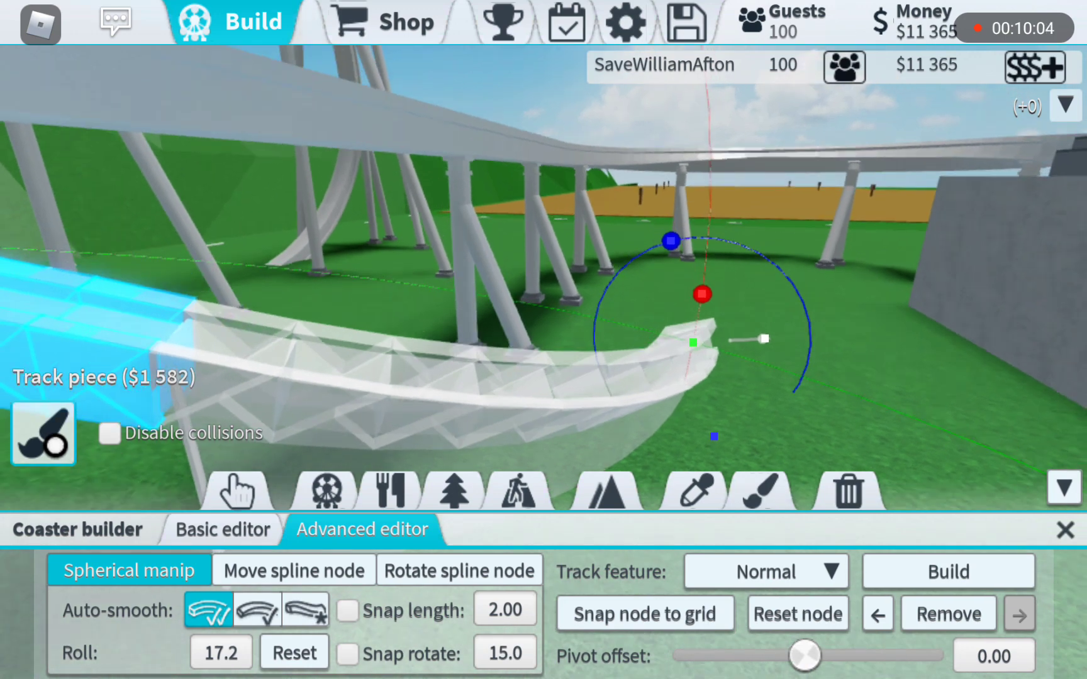
click(948, 571)
Step: Reset the new piece's roll to zero and build it level along the ground
mouse_move(566, 194)
mouse_down()
mouse_move(502, 255)
mouse_move(508, 245)
mouse_up()
click(223, 529)
click(362, 529)
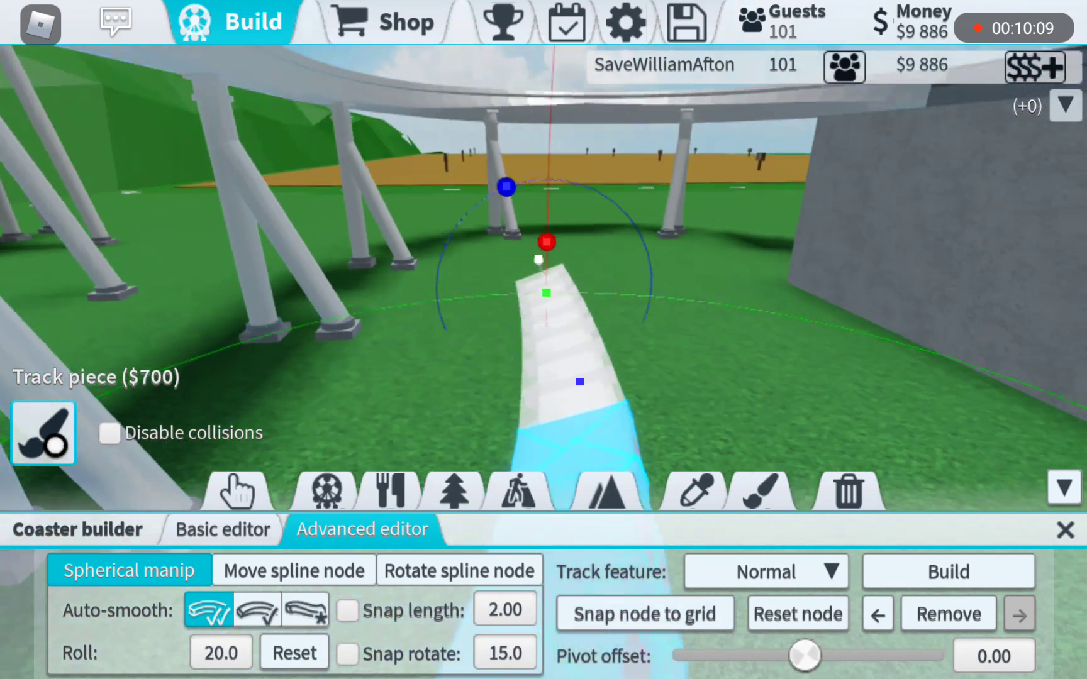
click(293, 653)
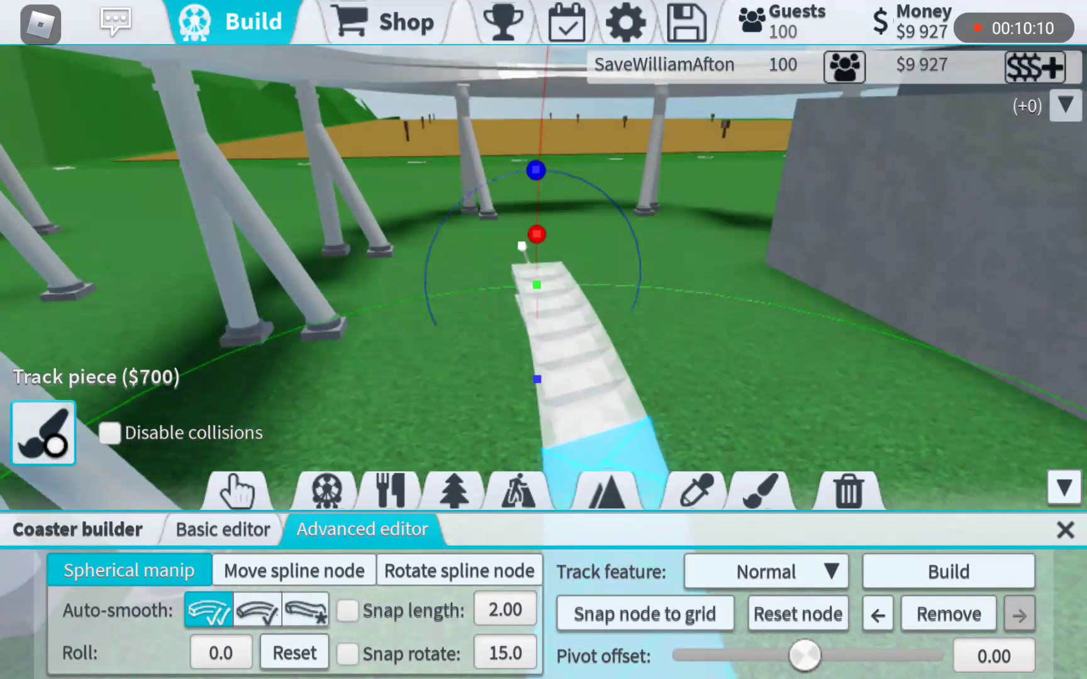
click(644, 614)
click(948, 571)
Step: Build a long straight track piece banked at -90 degrees
click(224, 529)
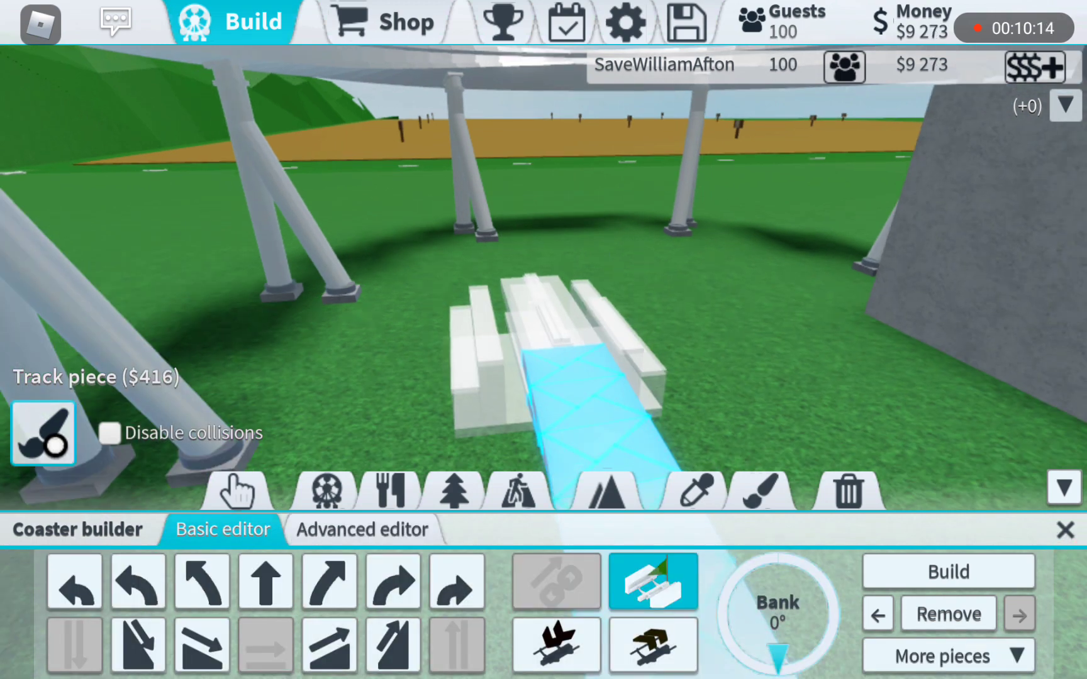
click(942, 656)
scroll(849, 509, down, 1)
click(739, 591)
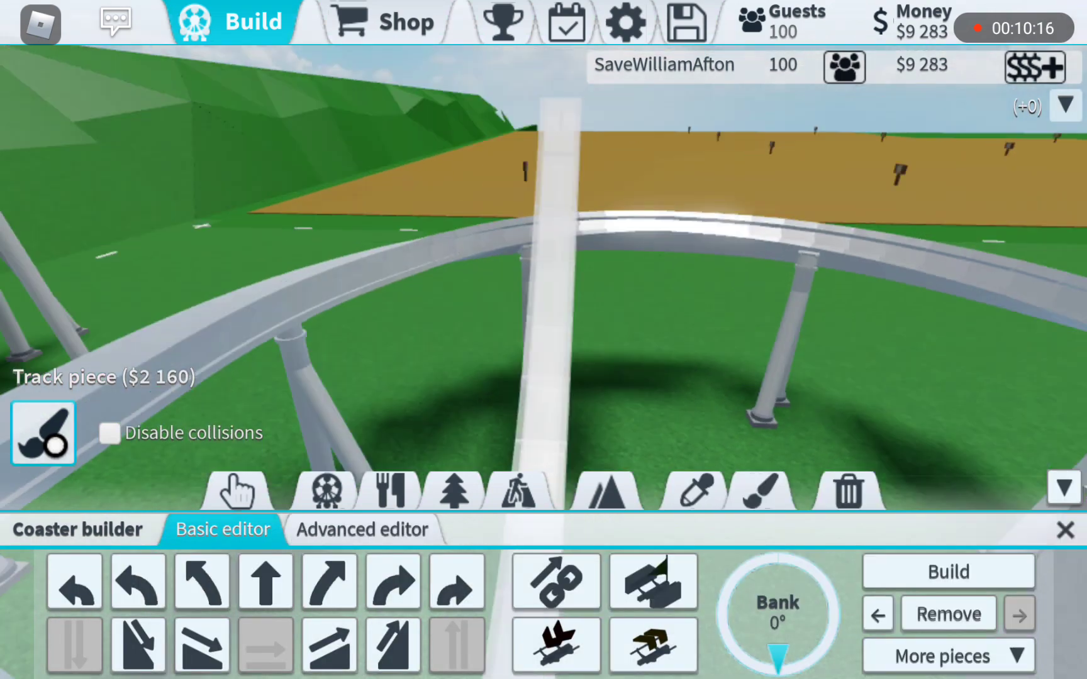
drag(339, 255, 764, 254)
drag(777, 653, 731, 605)
drag(679, 255, 468, 255)
mouse_move(735, 605)
mouse_down()
mouse_move(821, 613)
mouse_move(723, 628)
mouse_up()
click(948, 571)
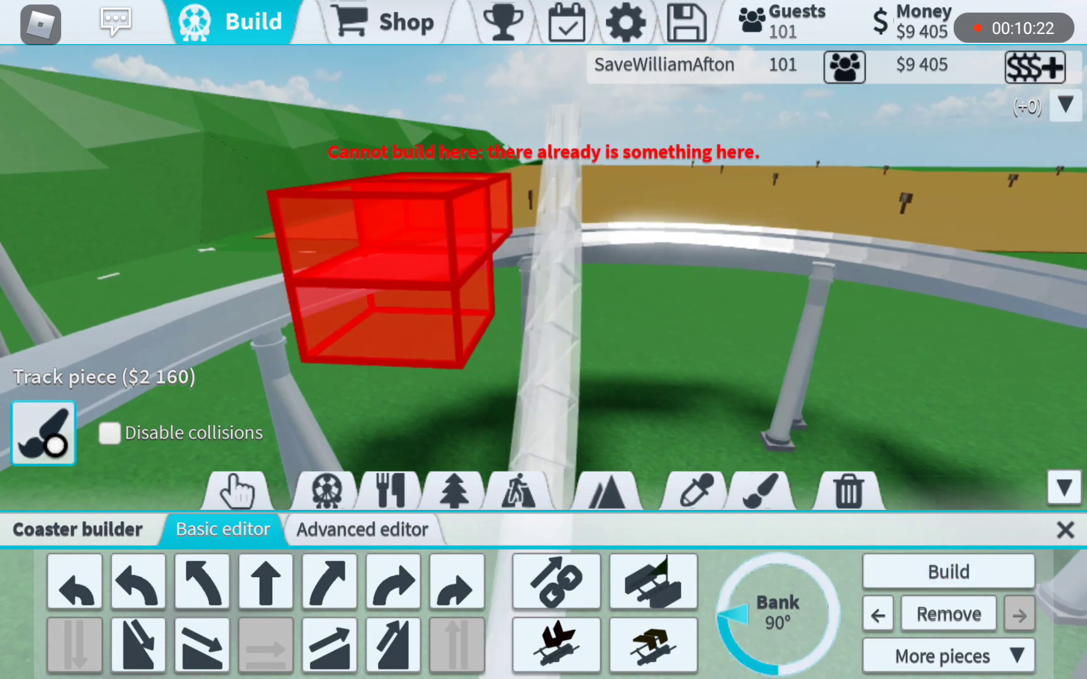
click(949, 572)
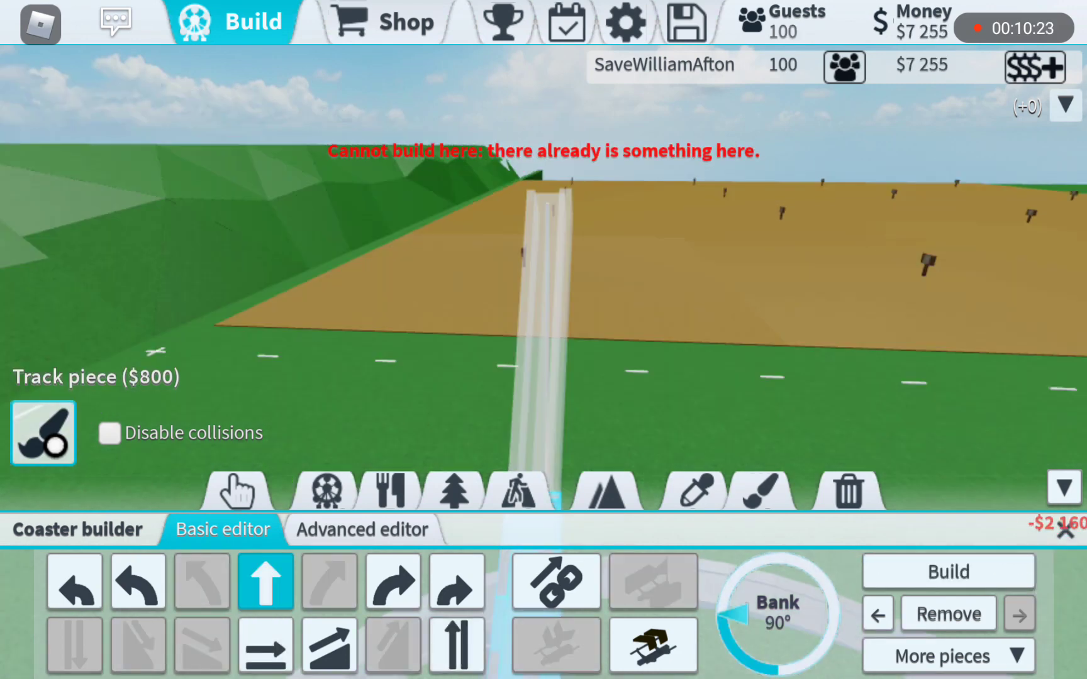
Step: Build a curved slope piece banked at -180 degrees
click(942, 657)
click(777, 552)
click(777, 567)
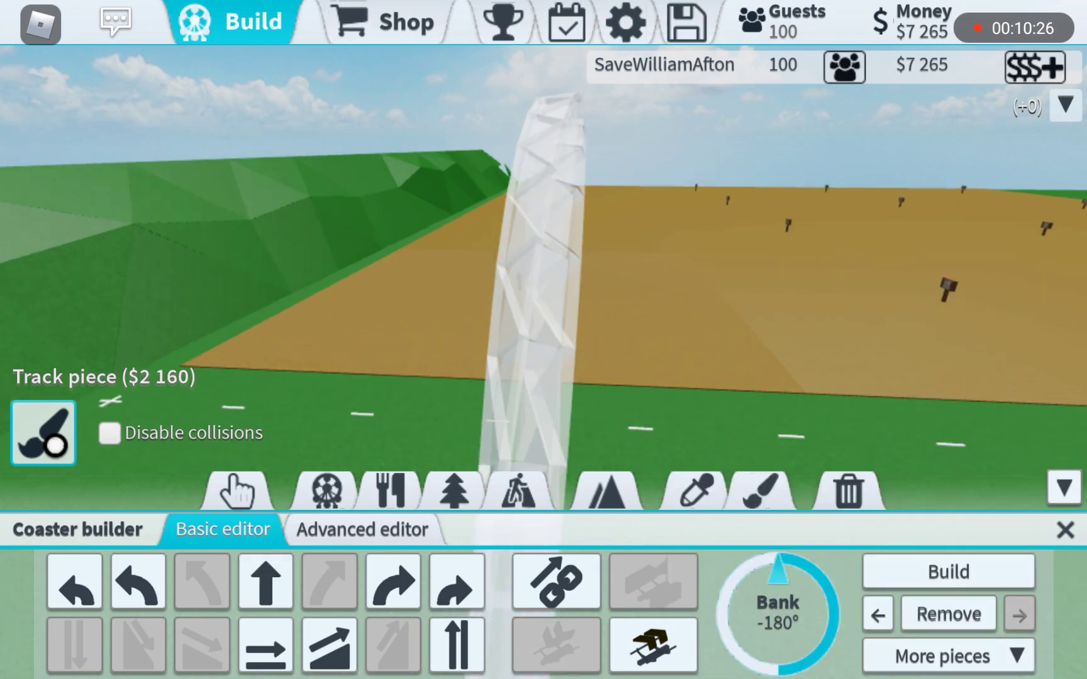
click(948, 571)
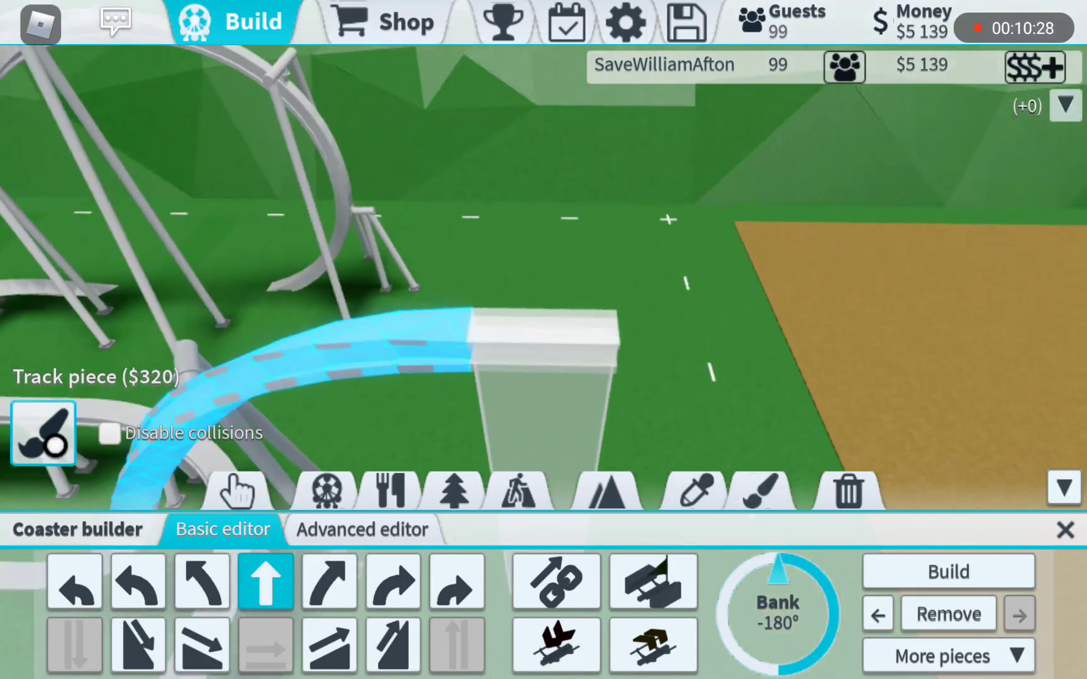
Step: Build a long curved piece banked at -90 degrees, then remove it
click(948, 656)
scroll(861, 467, down, 2)
click(849, 322)
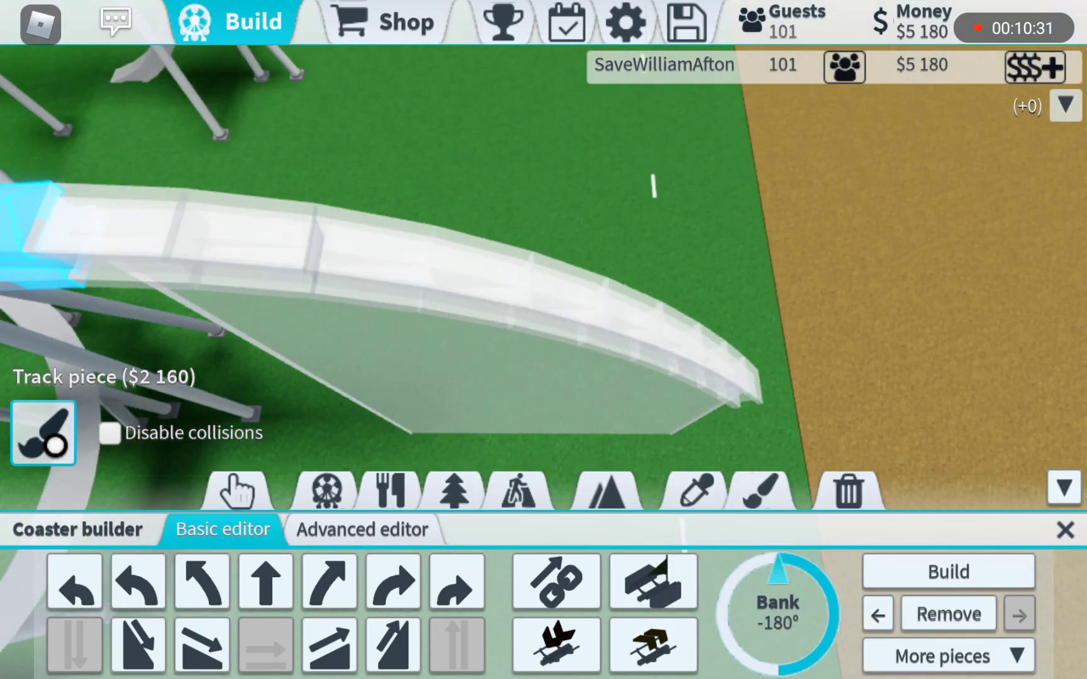
click(822, 630)
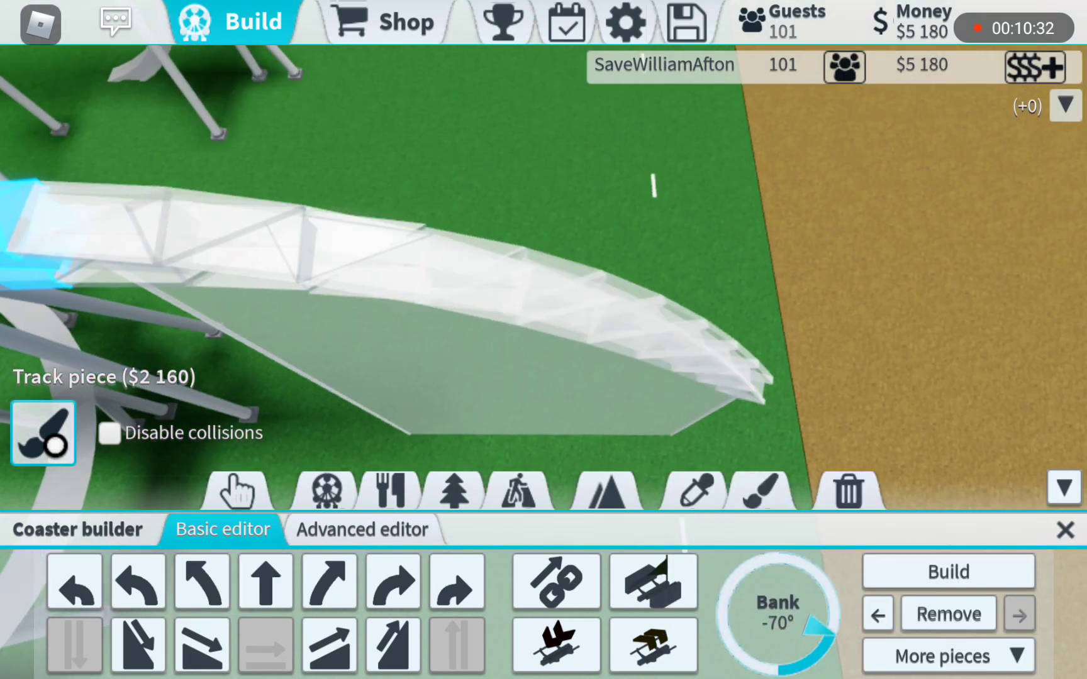
click(824, 633)
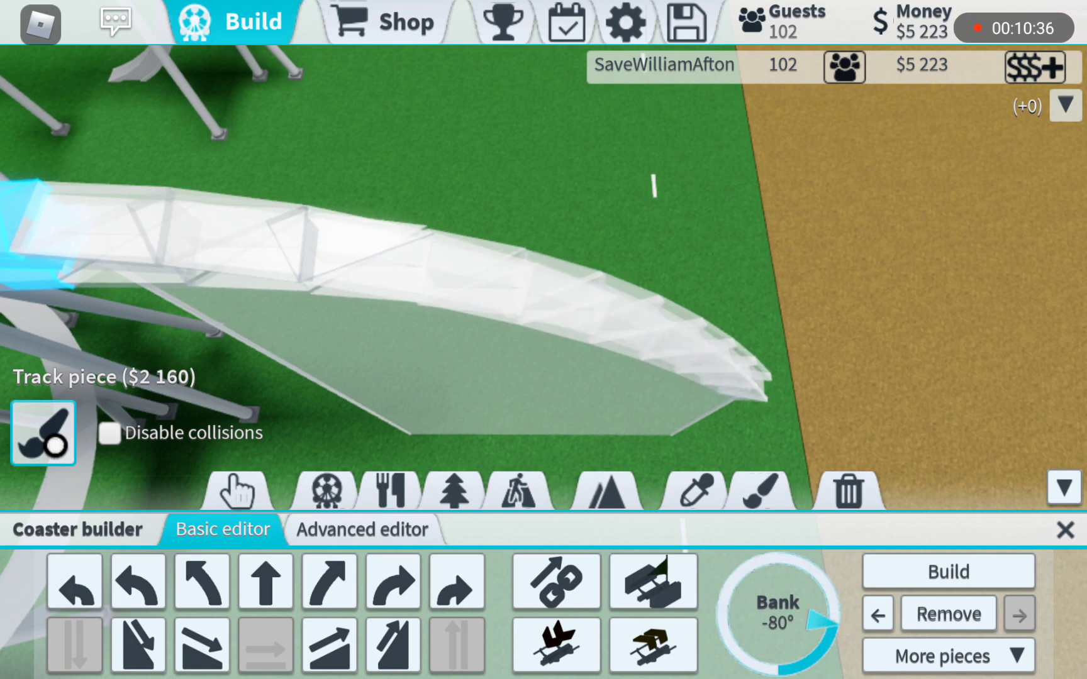
click(822, 618)
click(947, 571)
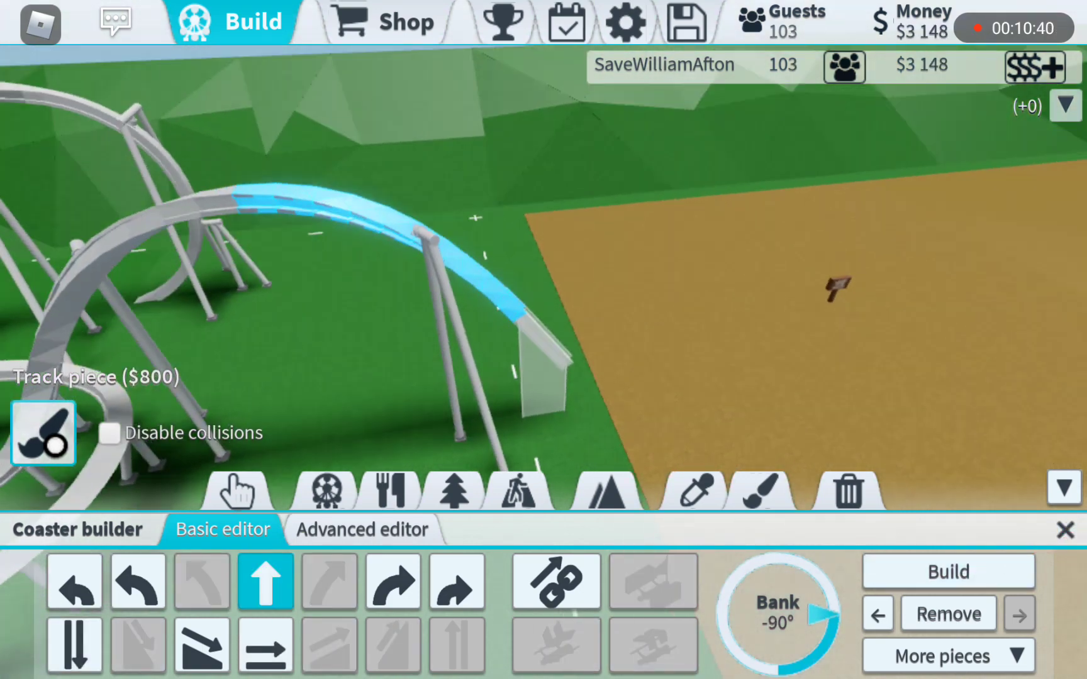
click(947, 614)
Step: Bend the track end into a curve, roll it sideways, and lengthen the piece
click(362, 529)
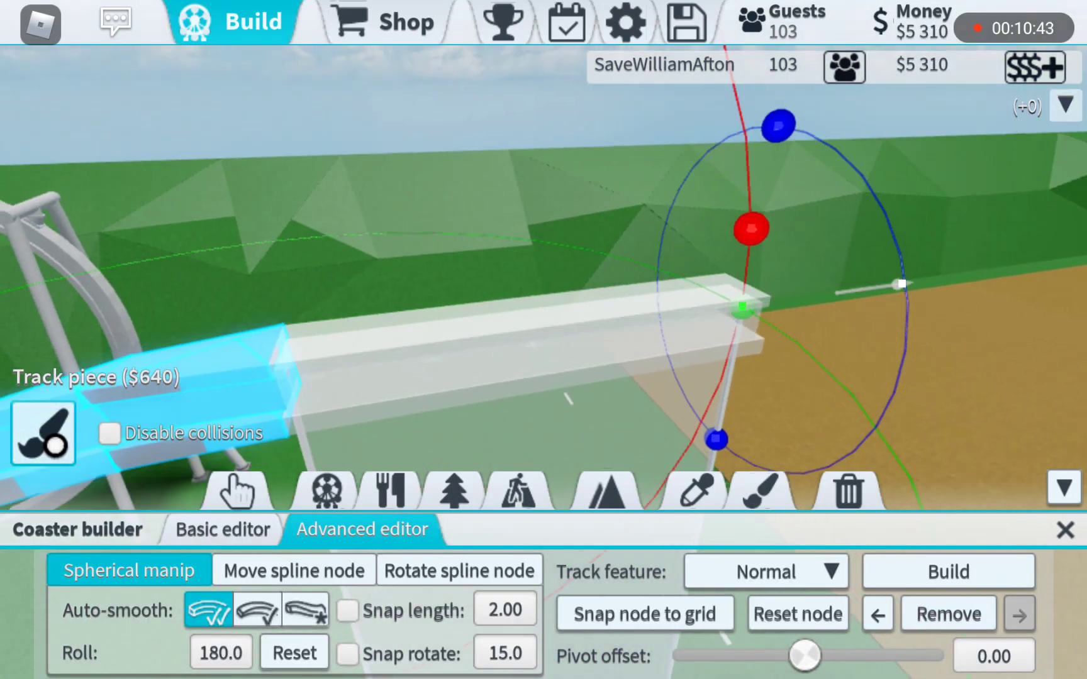
drag(752, 229, 742, 311)
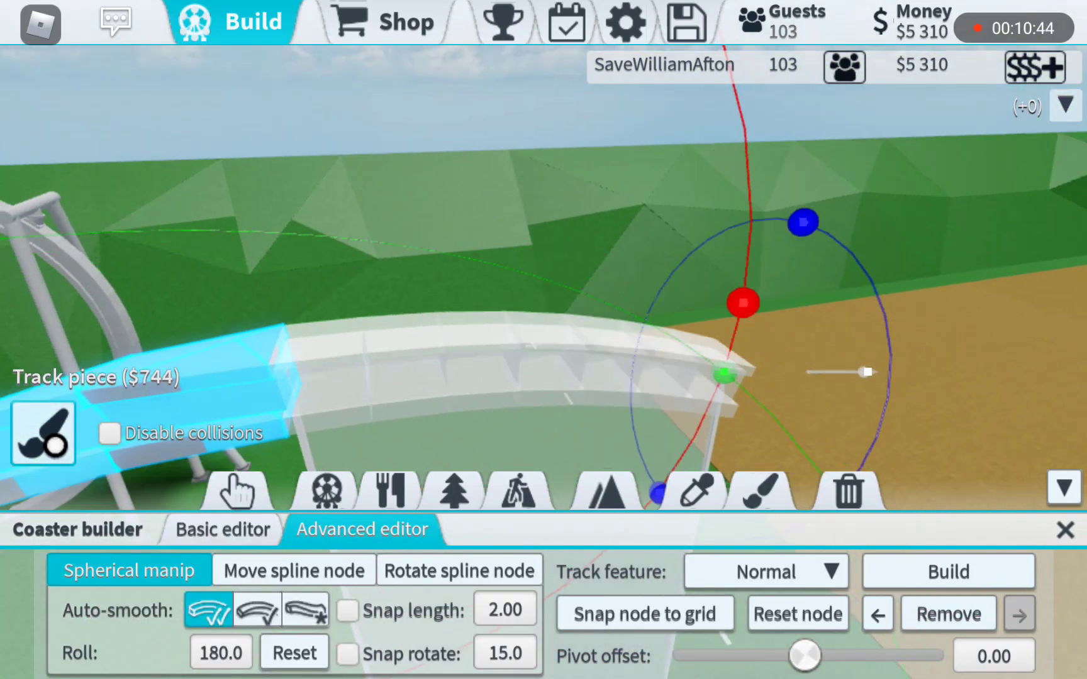
drag(818, 205, 920, 313)
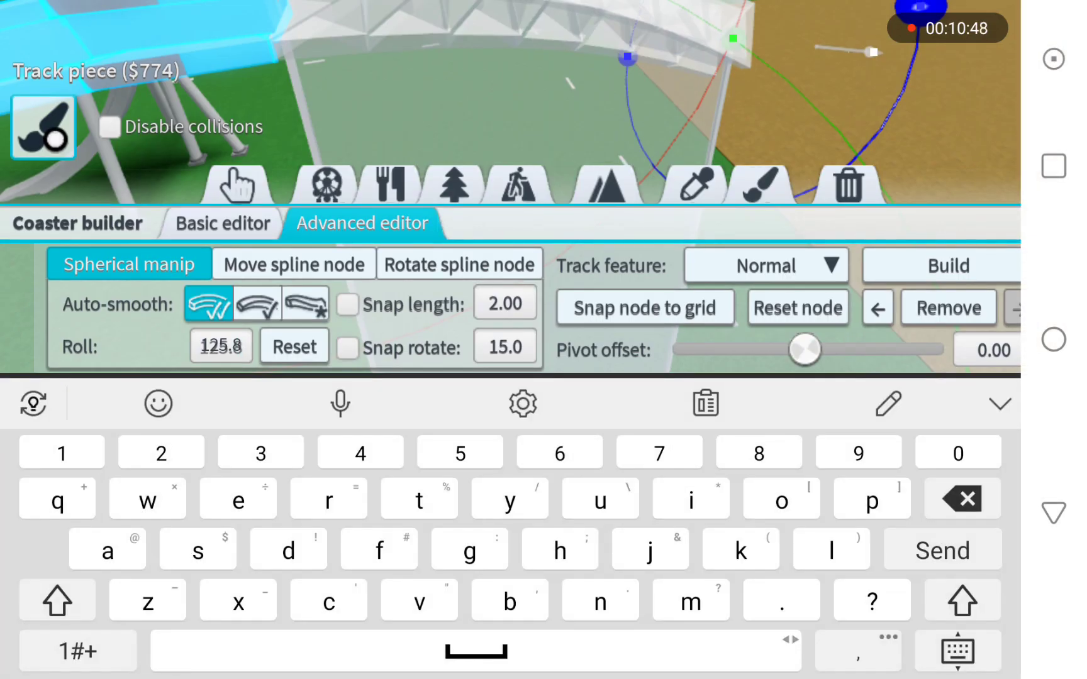
key(BackSpace)
key(BackSpace)
key(BackSpace)
key(BackSpace)
key(BackSpace)
text(90)
key(Return)
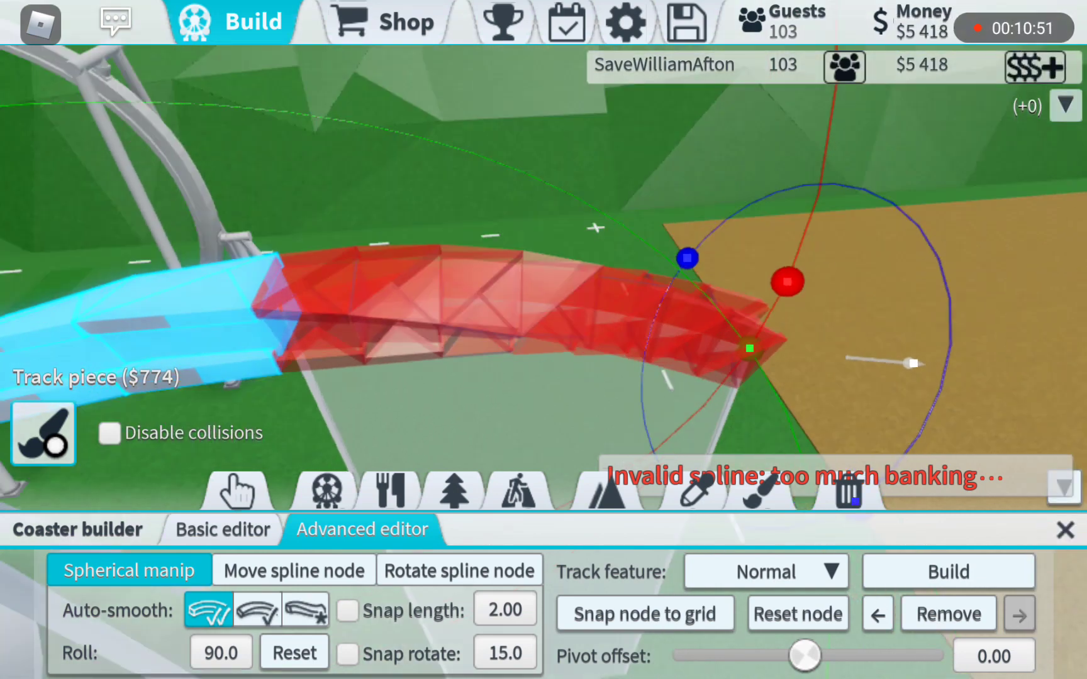
drag(510, 255, 382, 212)
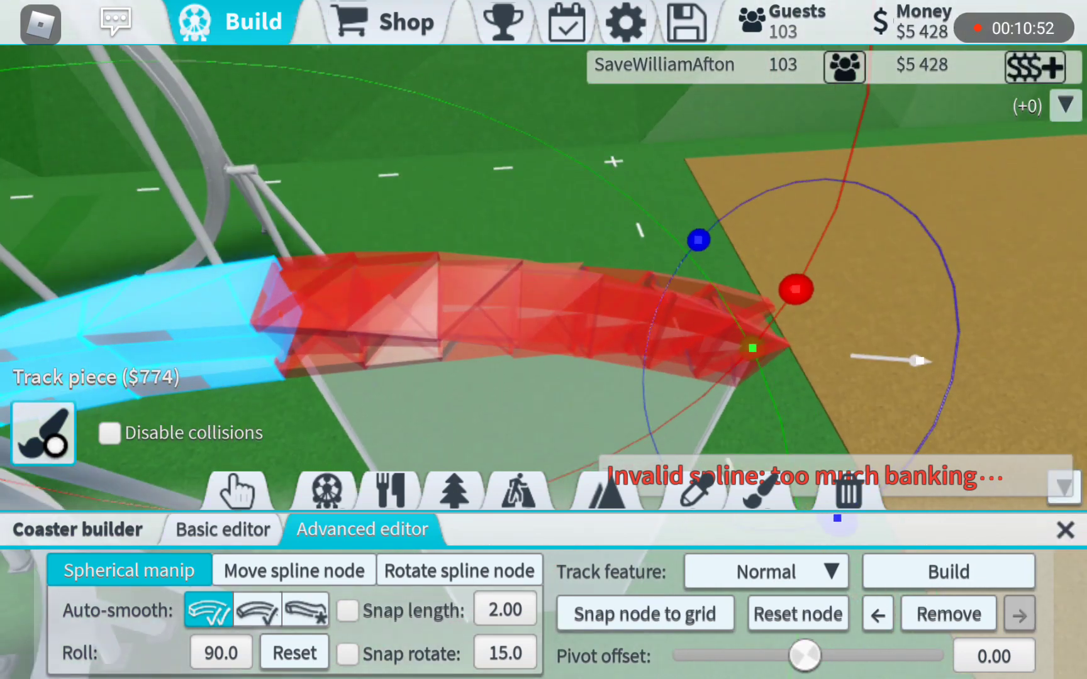
drag(659, 316, 778, 323)
drag(425, 212, 357, 230)
Step: Reduce the end's roll, shorten the piece, set Roll to 90, and build it
drag(724, 457, 733, 347)
drag(509, 255, 510, 187)
drag(770, 427, 737, 367)
drag(510, 187, 510, 254)
drag(800, 434, 691, 388)
drag(424, 212, 450, 225)
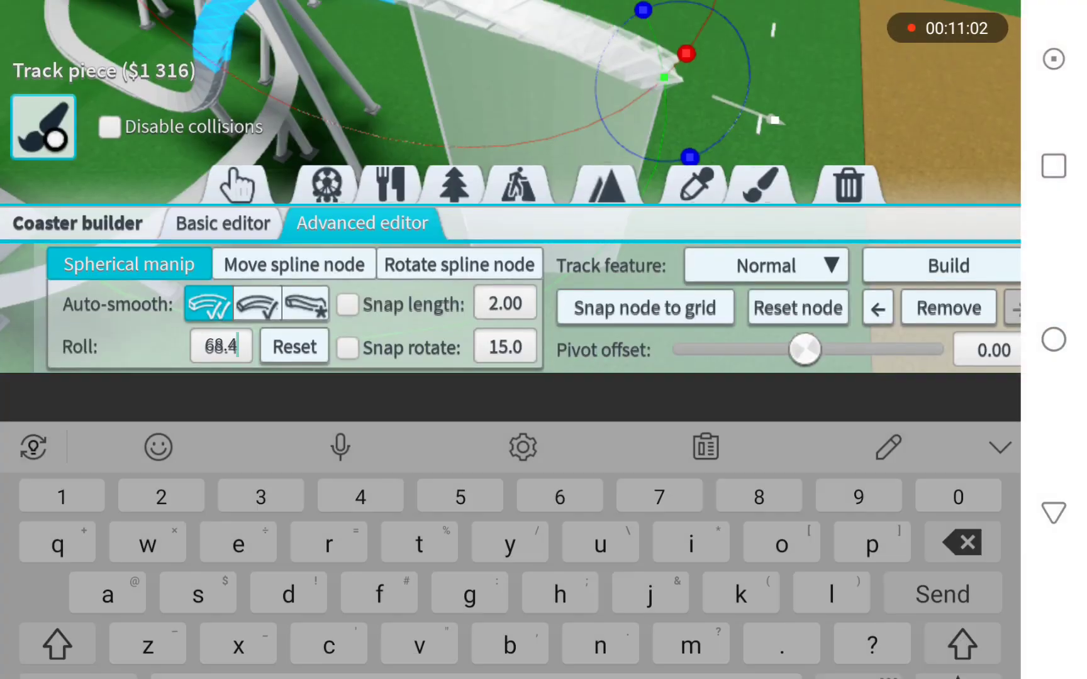
key(BackSpace)
text(90)
key(Return)
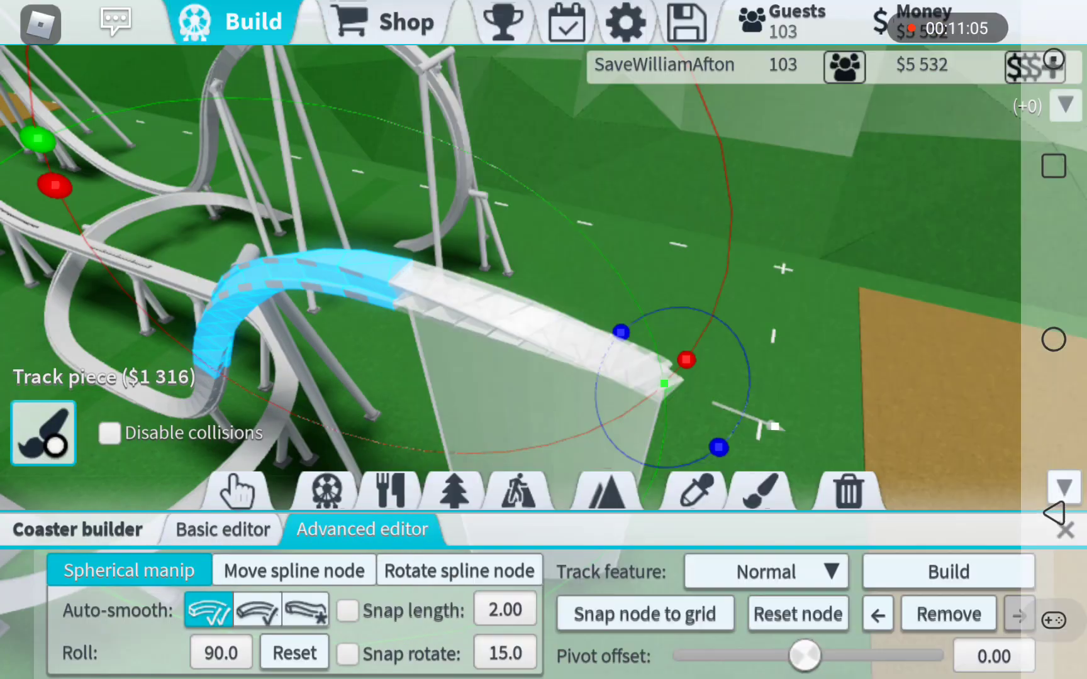
click(948, 572)
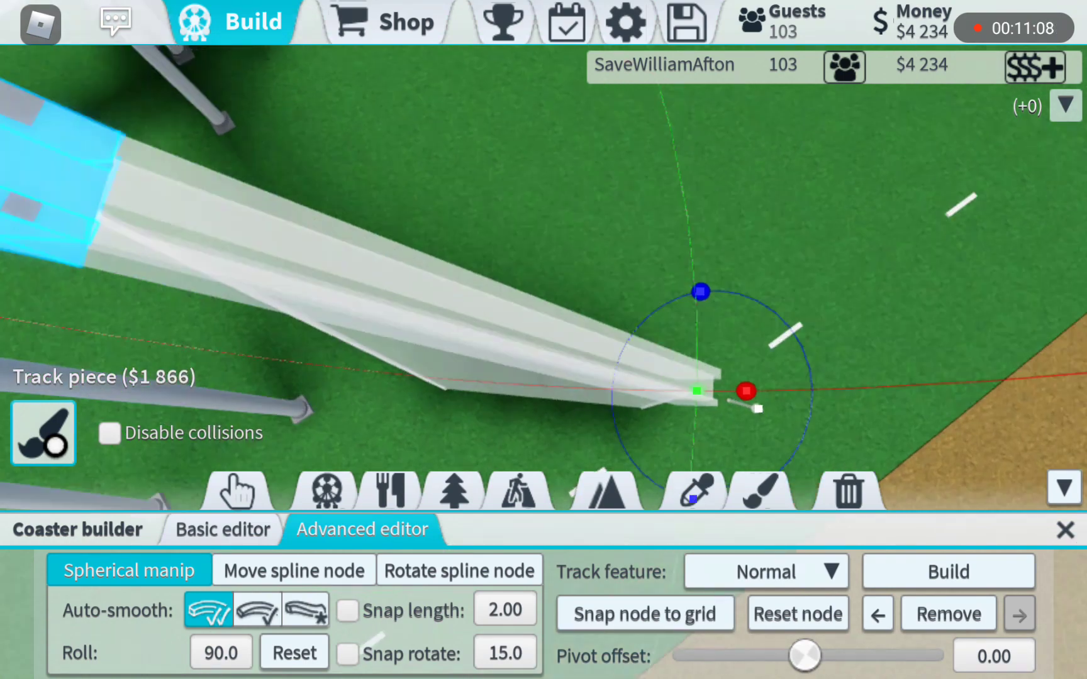
Step: Build two more low curving pieces with eased roll, then close the coaster builder
mouse_move(698, 280)
mouse_down()
mouse_move(668, 157)
mouse_move(654, 164)
mouse_up()
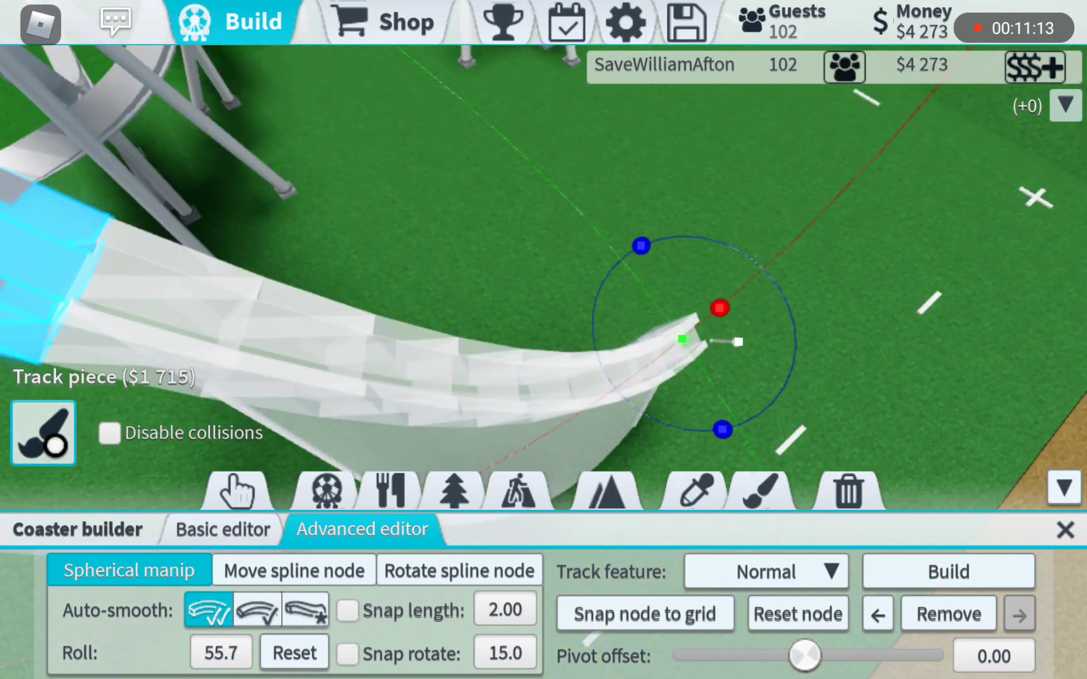
click(948, 571)
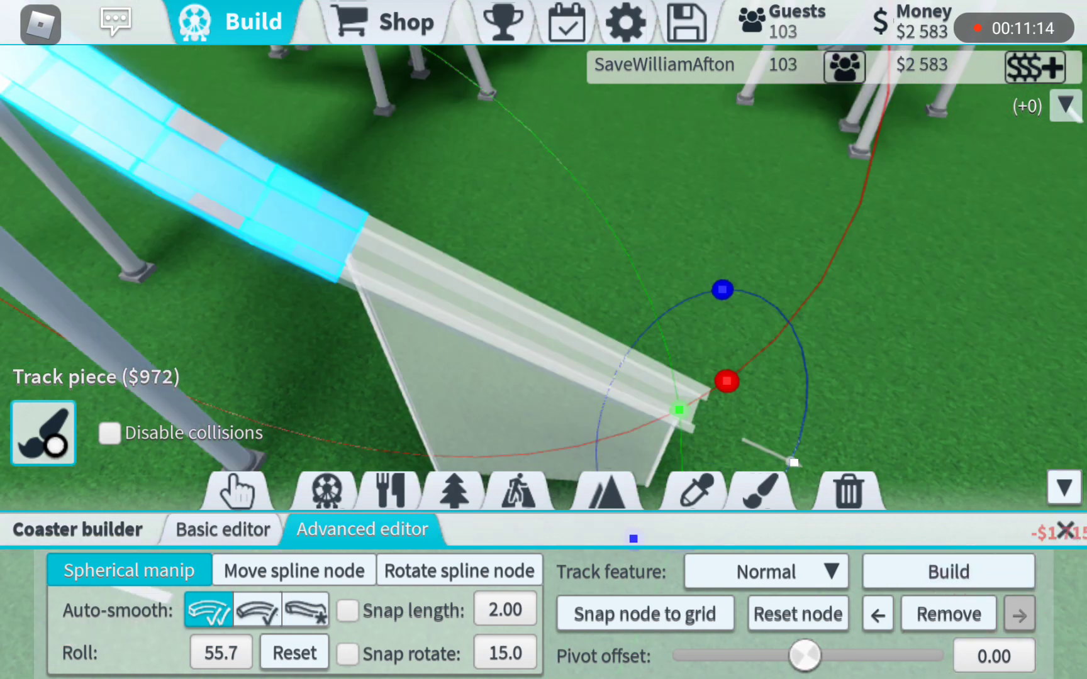
drag(720, 291, 625, 168)
scroll(543, 254, down, 5)
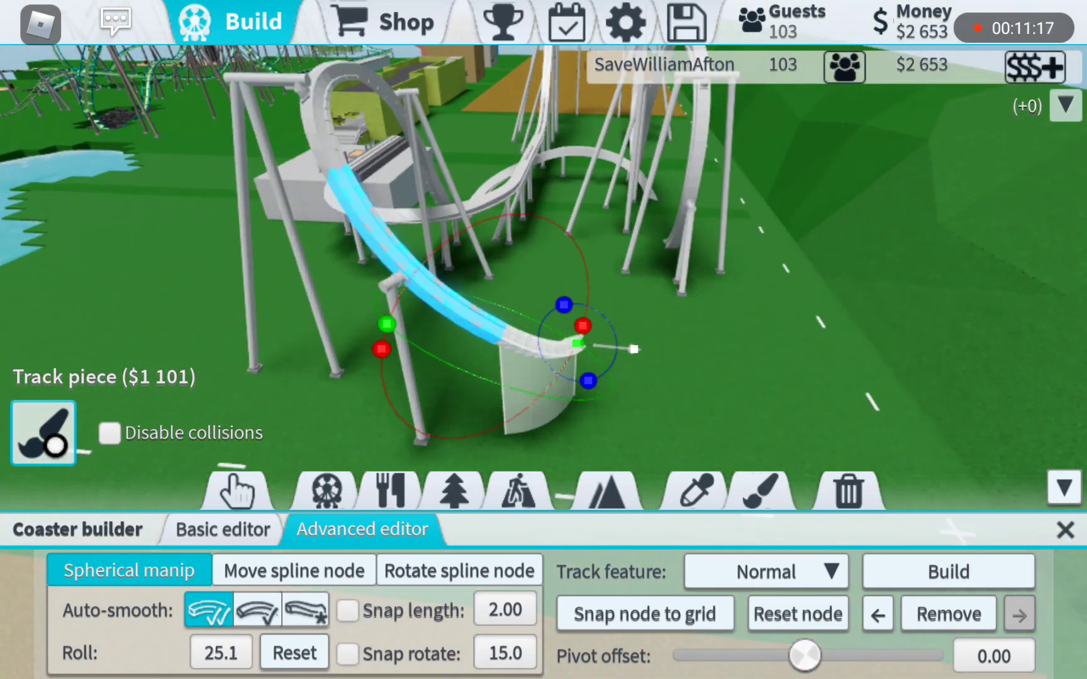
scroll(543, 255, up, 2)
drag(354, 323, 114, 303)
drag(543, 255, 696, 255)
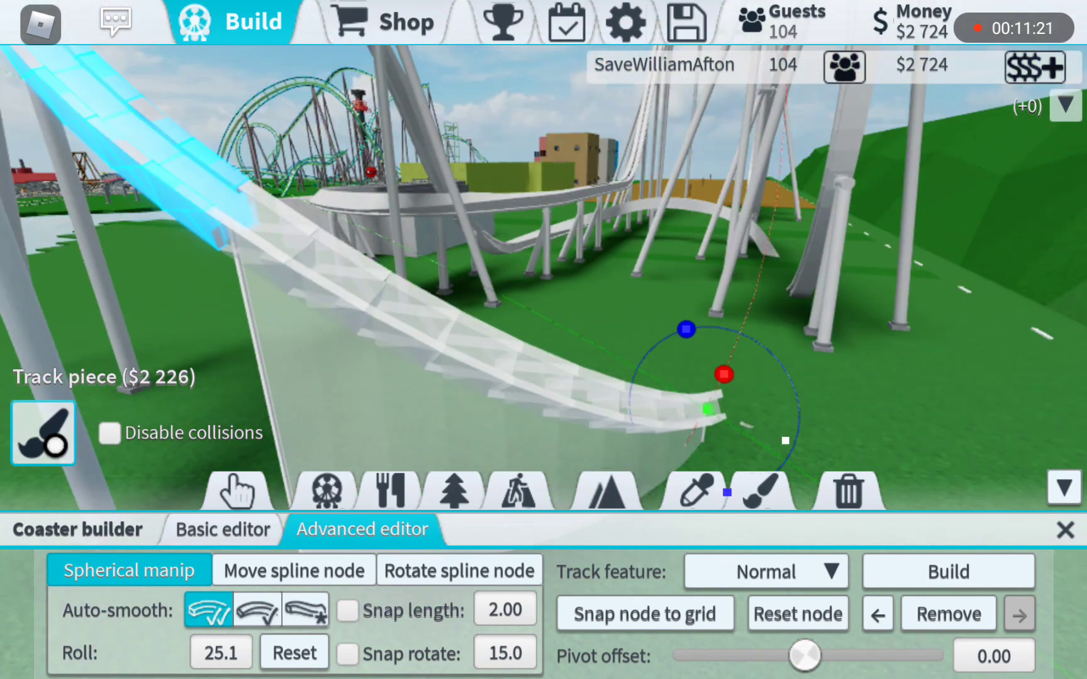
drag(543, 255, 646, 256)
click(948, 571)
drag(544, 255, 544, 187)
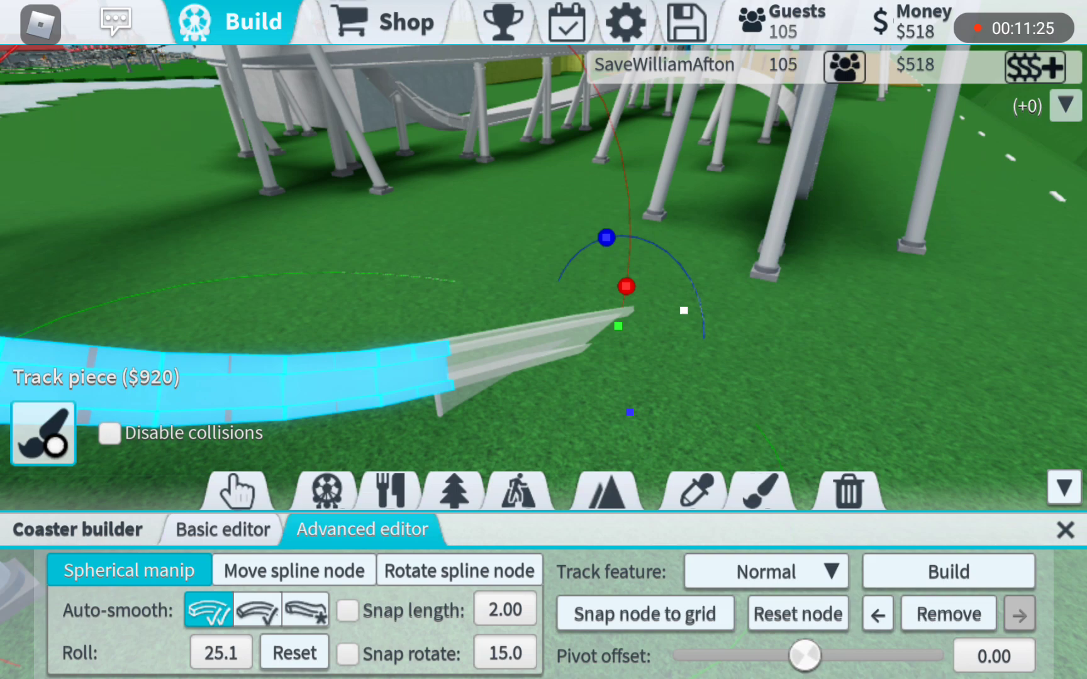
click(233, 22)
Step: Frame the whole coaster from overhead and open the single-rail coaster's ride window
drag(543, 340, 764, 340)
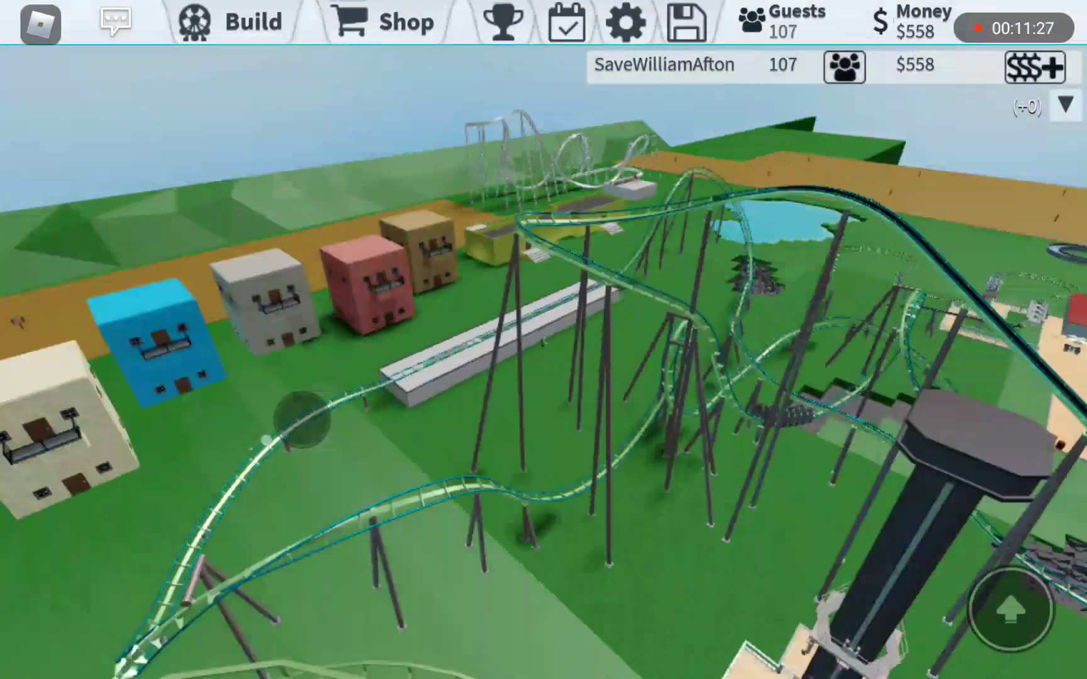
mouse_move(543, 341)
mouse_down()
mouse_move(679, 297)
mouse_move(645, 340)
mouse_move(594, 340)
mouse_up()
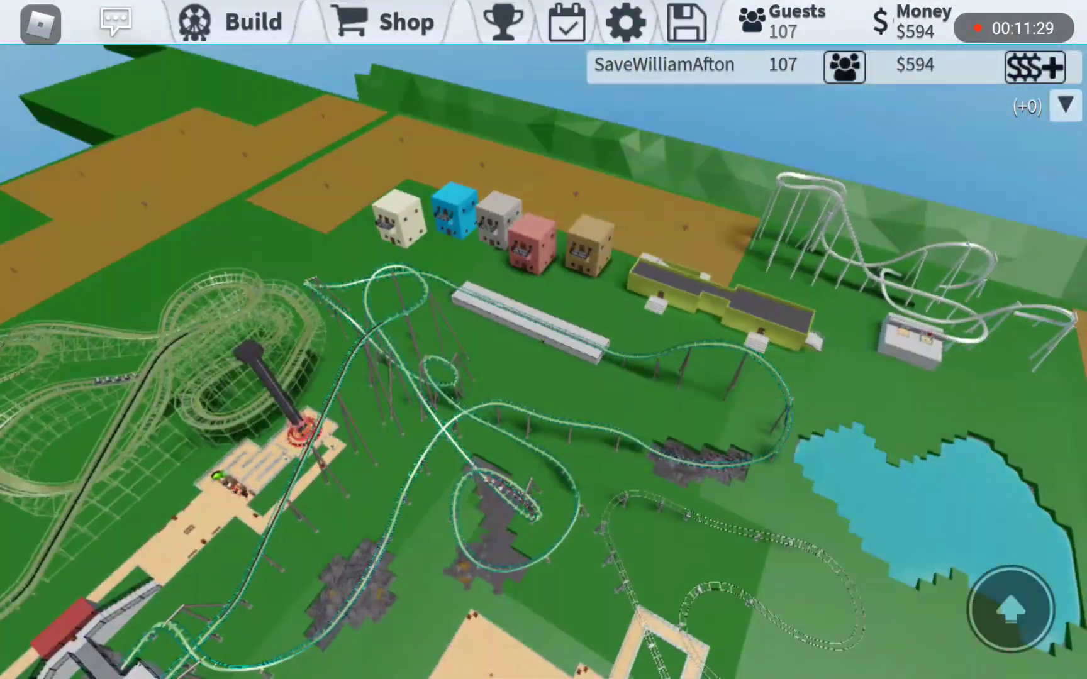
click(234, 22)
drag(679, 255, 399, 391)
drag(543, 339, 459, 365)
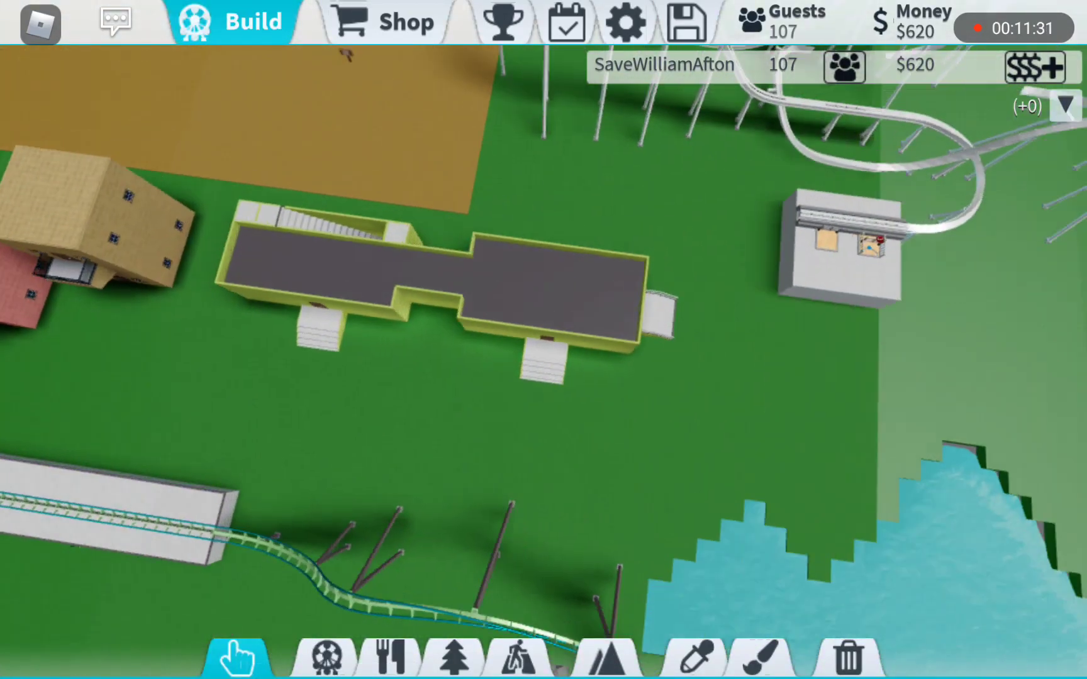
drag(645, 255, 454, 437)
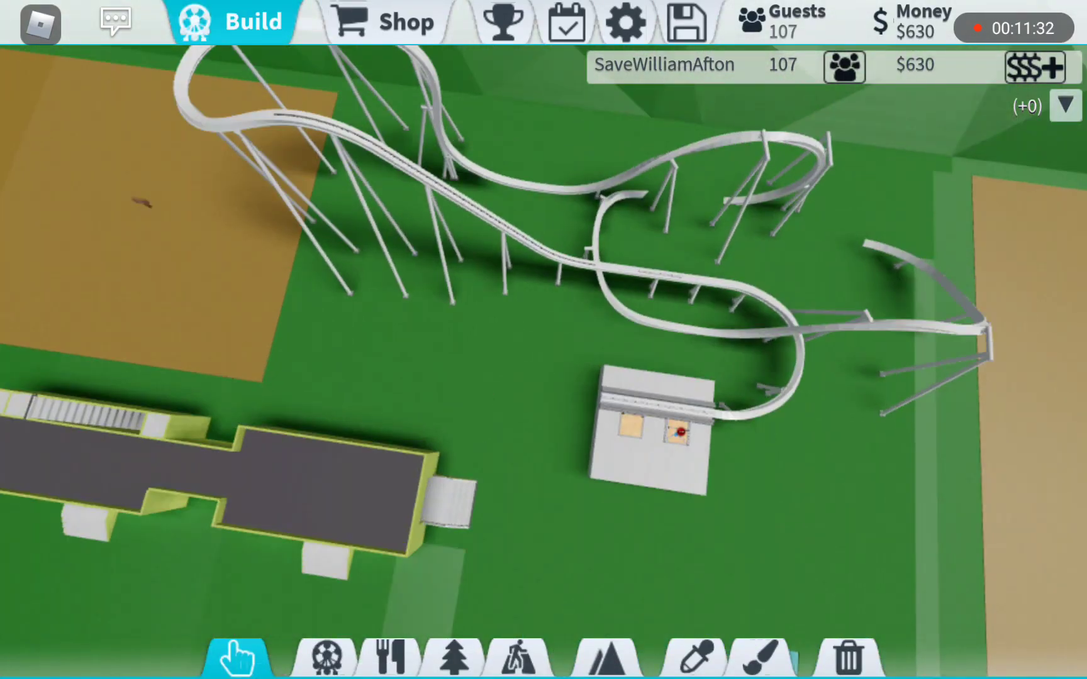
drag(654, 429, 492, 449)
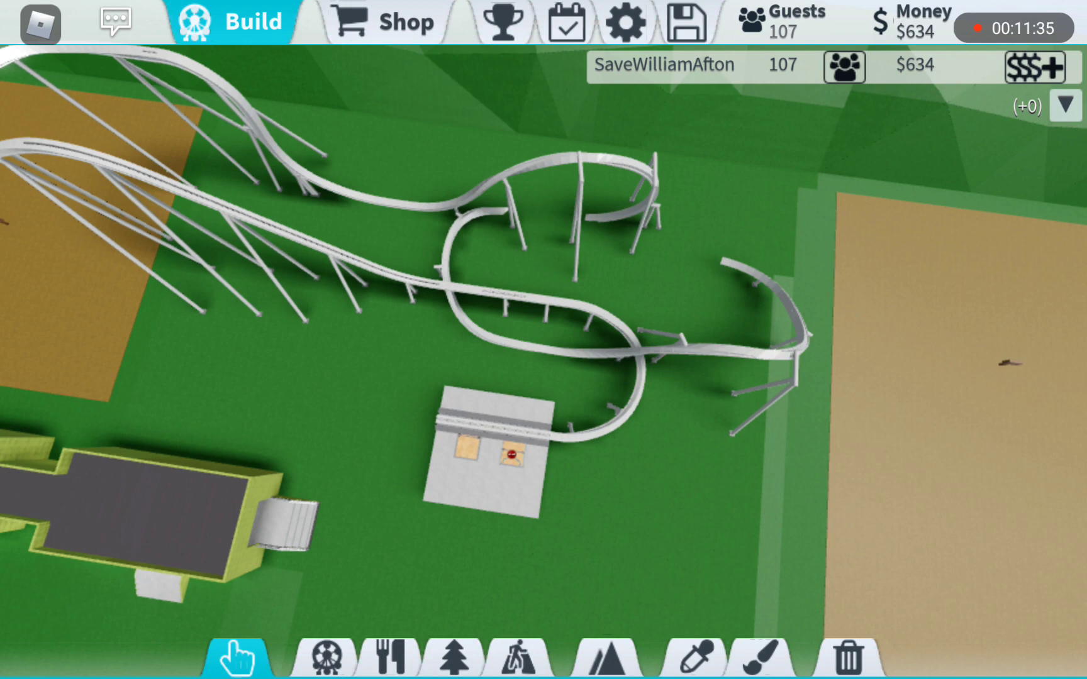
drag(501, 438, 624, 544)
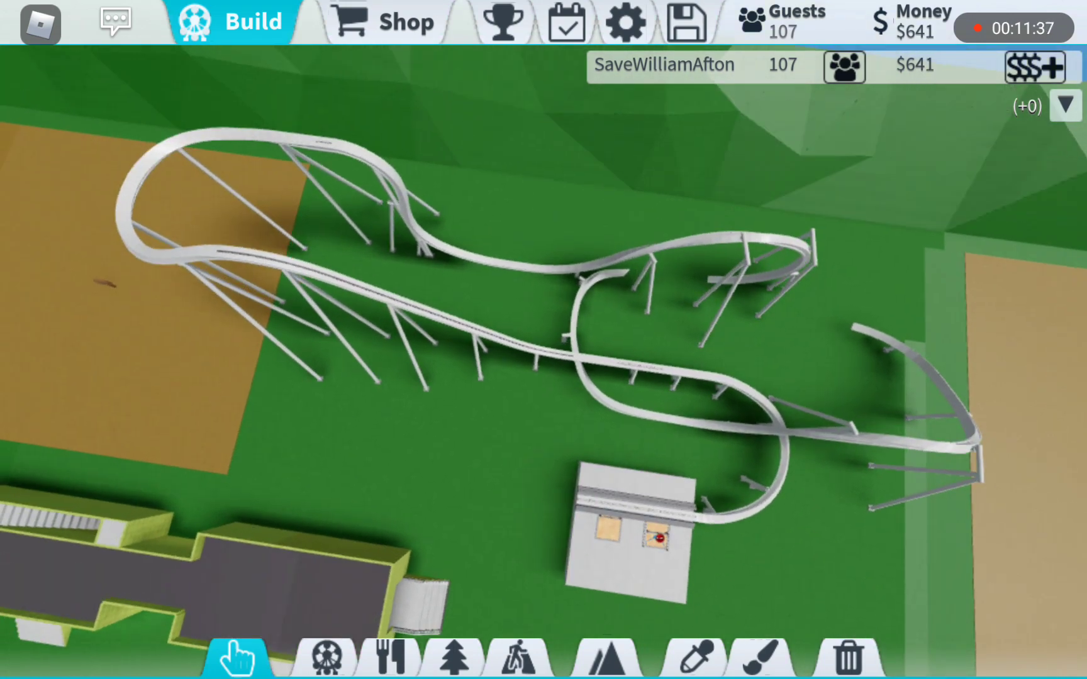
click(632, 501)
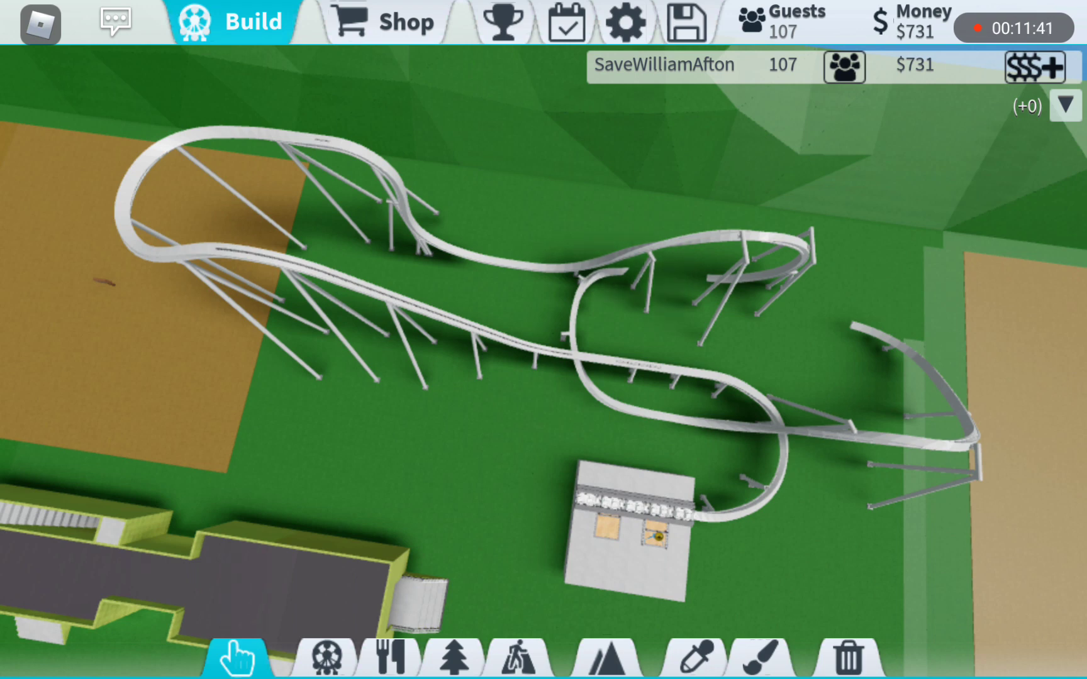
drag(628, 425, 580, 415)
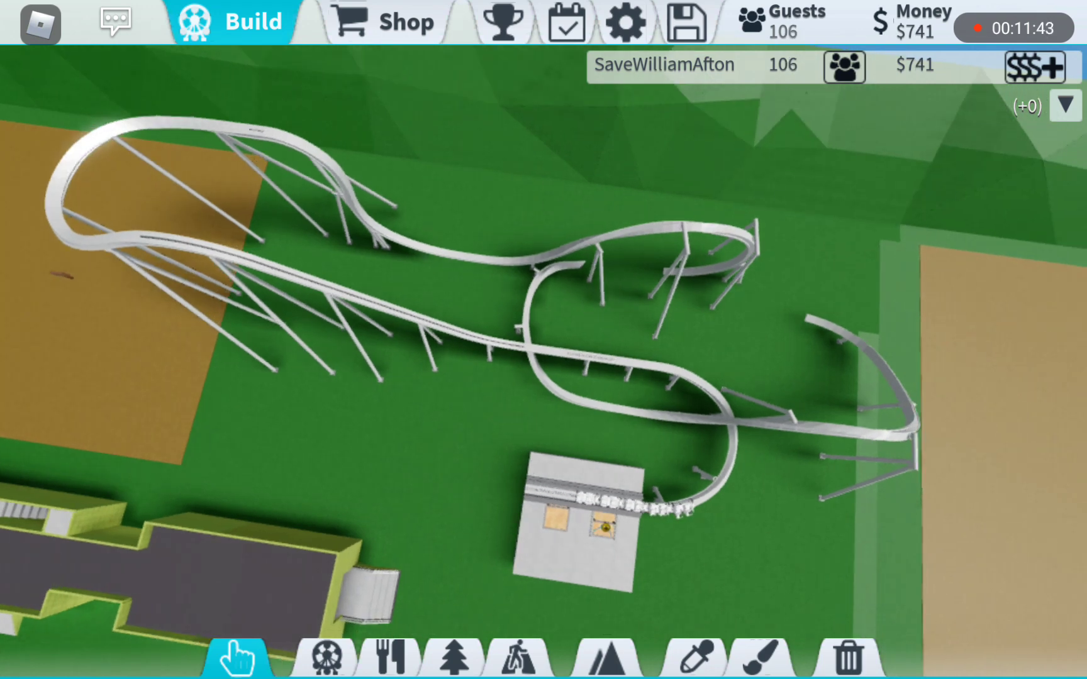